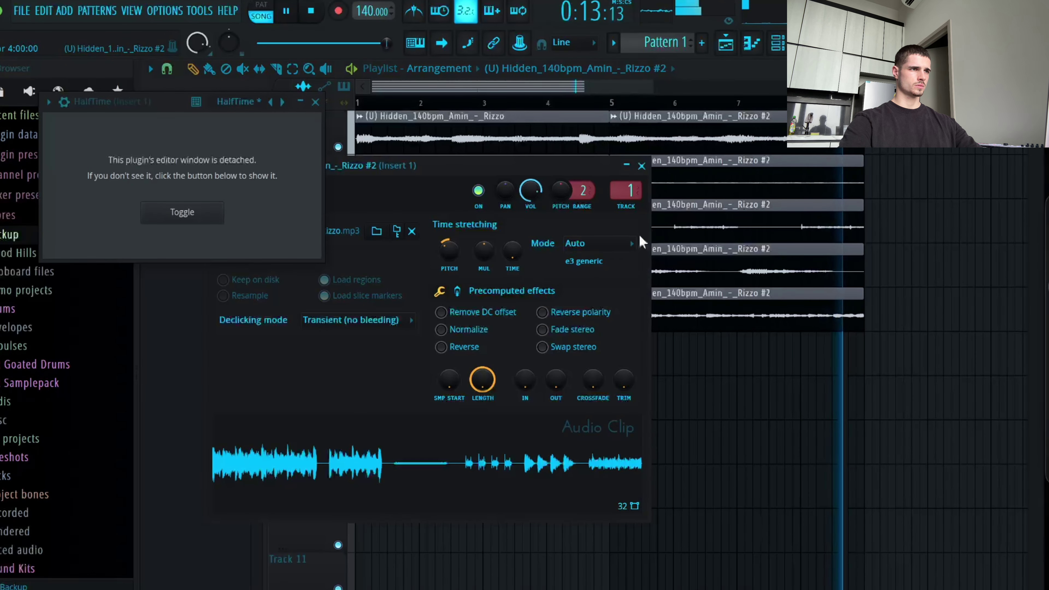
Step: Set the time-stretching mode of both Hidden_140bpm audio clips to Stretch
left_click(591, 245)
left_click(585, 288)
double_click(546, 150)
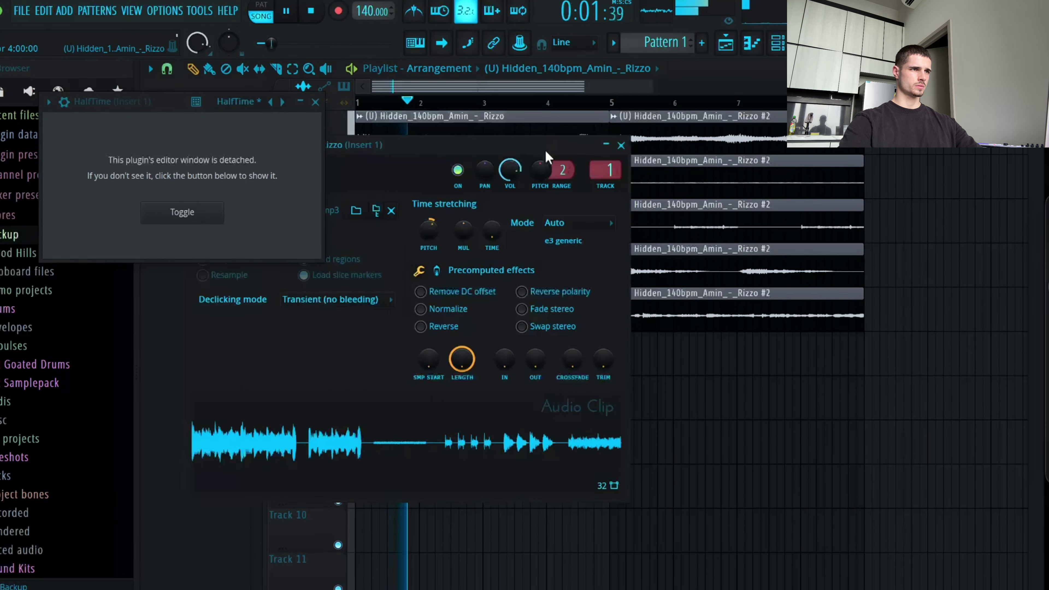
left_click(586, 223)
left_click(571, 265)
left_click(621, 145)
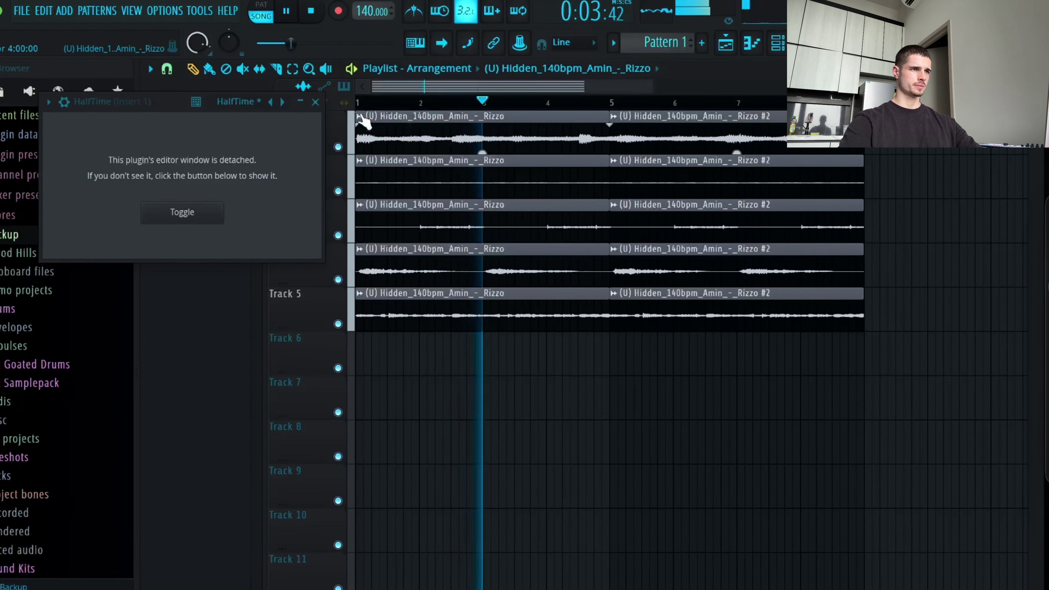
Step: Close the HalfTime window and set the project tempo to 150 BPM
left_click(315, 102)
left_click_drag(357, 15, 357, 6)
Step: Set the first audio clip's pitch to +500 cents and reset the second clip's pitch to 0 cents
double_click(411, 126)
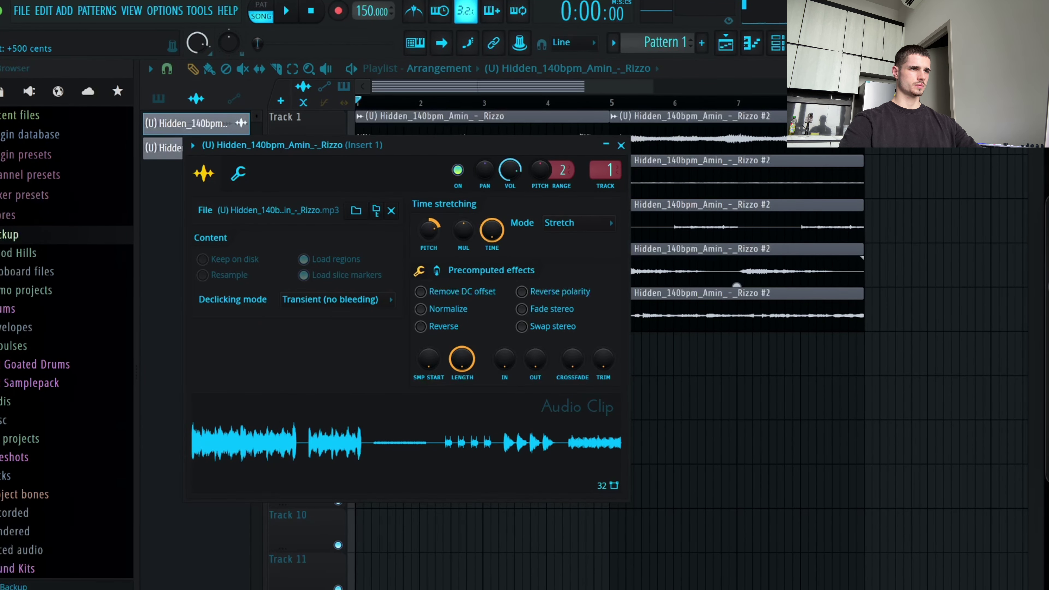
double_click(781, 139)
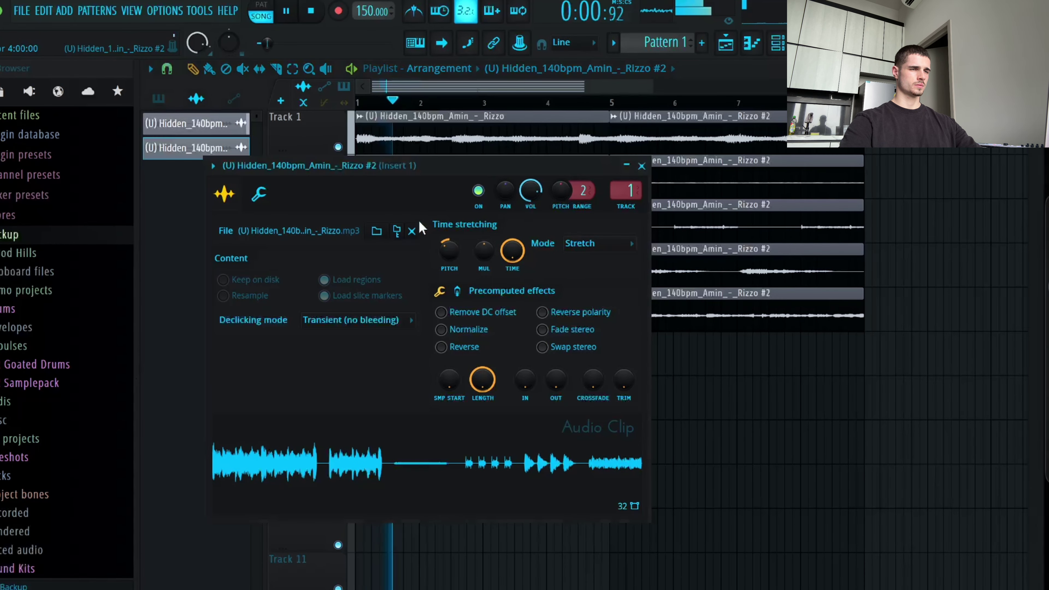
right_click(451, 249)
left_click(454, 257)
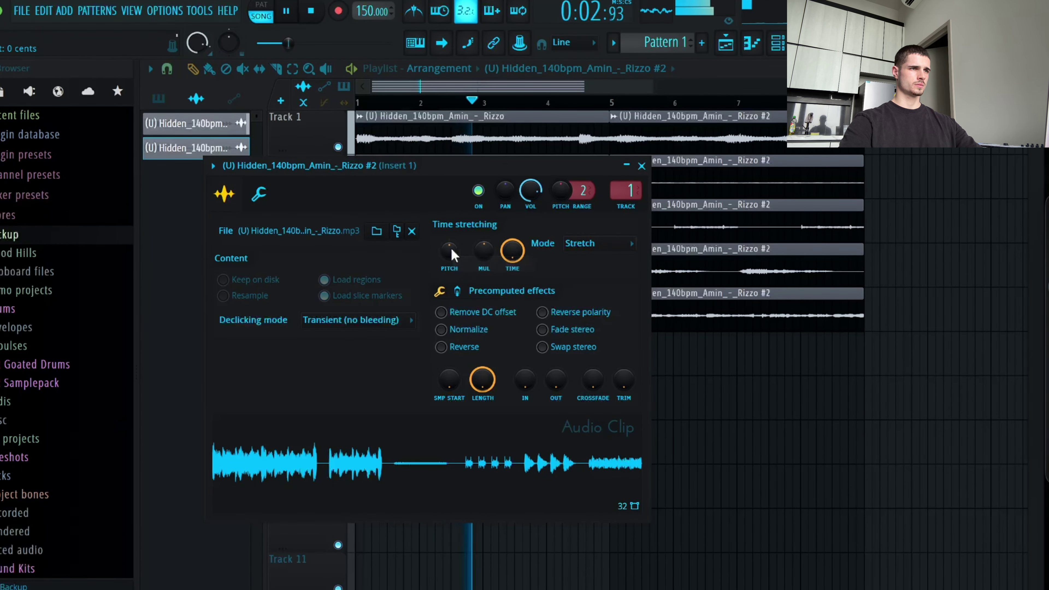
left_click(642, 166)
left_click(810, 406)
right_click(813, 413)
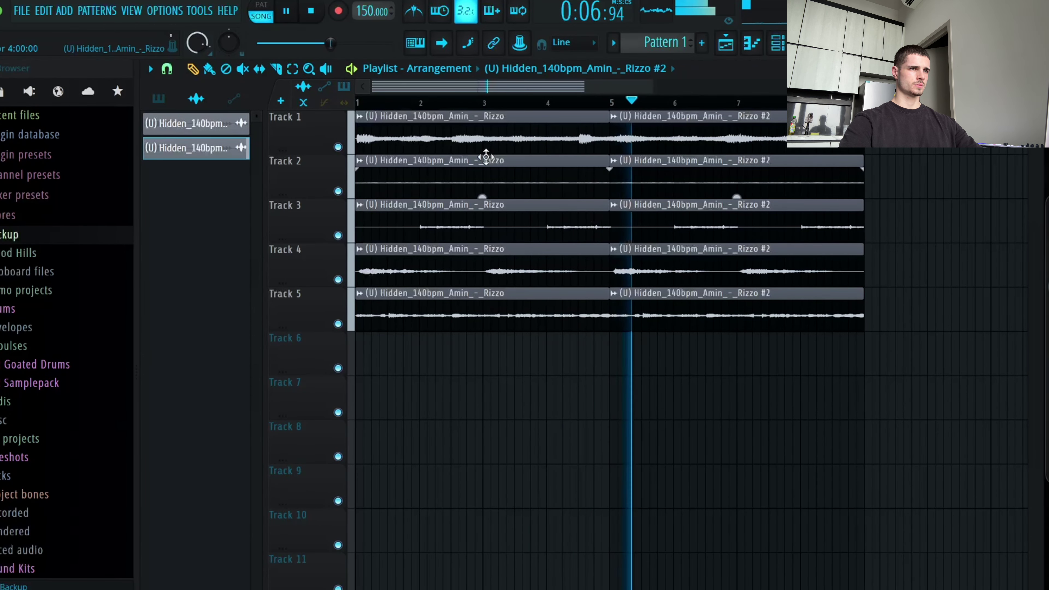
Step: Raise the pitch of both audio clips slightly and show the patterns in the playlist's picker
double_click(473, 147)
left_click_drag(429, 228, 429, 220)
double_click(670, 143)
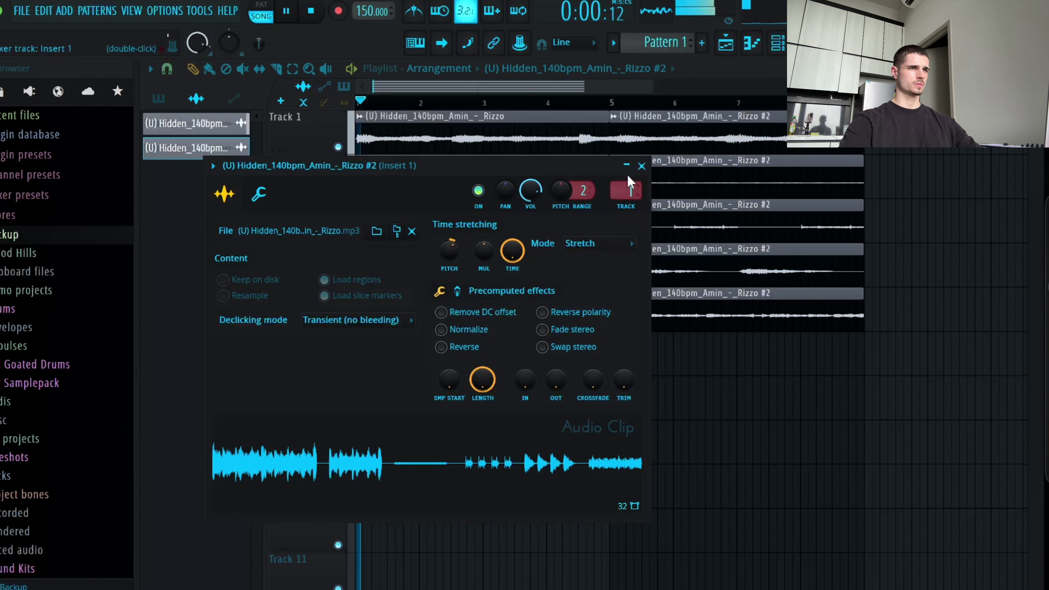
left_click(642, 165)
left_click(160, 100)
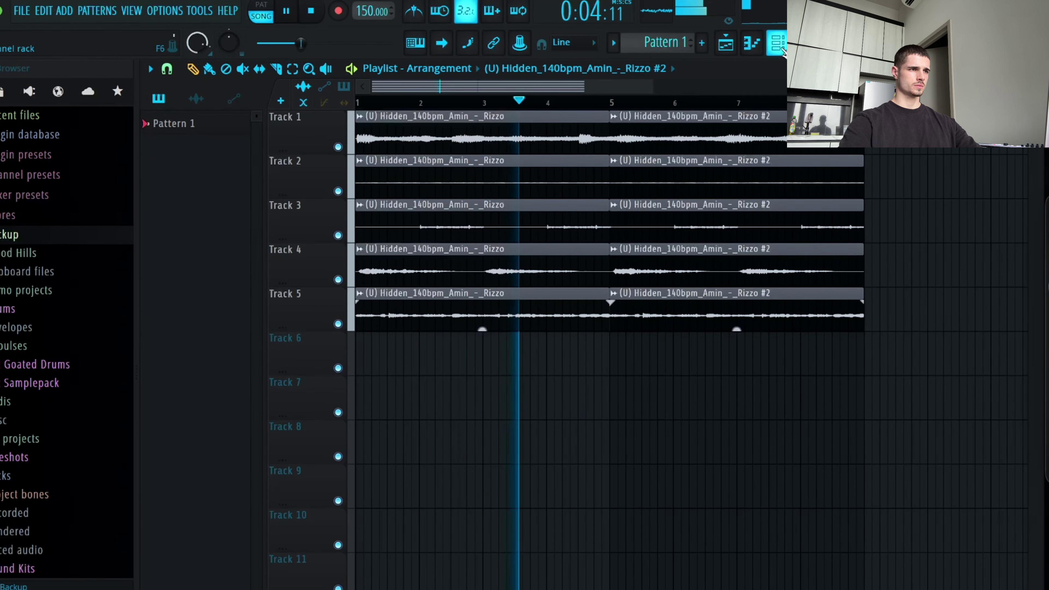
Step: Add Fruity Parametric EQ 2 to Insert 1 and use band 1 as a high-pass filter at about 181 Hz
key("F9")
left_click(971, 151)
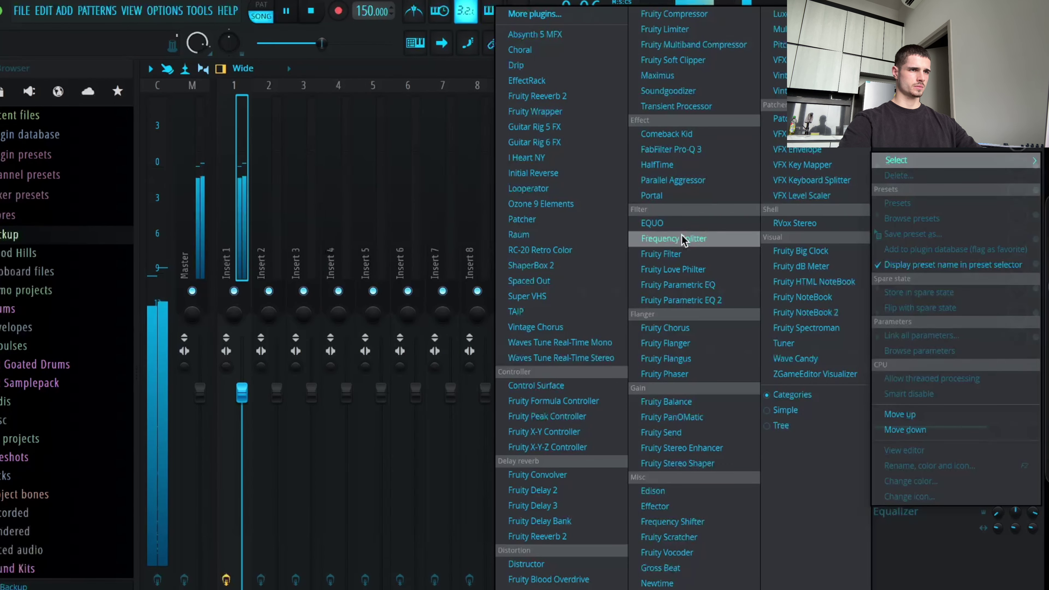
left_click(674, 298)
left_click_drag(320, 340, 362, 434)
mouse_move(688, 235)
left_mouse_down()
mouse_move(688, 221)
mouse_move(688, 232)
left_mouse_up()
left_click_drag(359, 343, 370, 341)
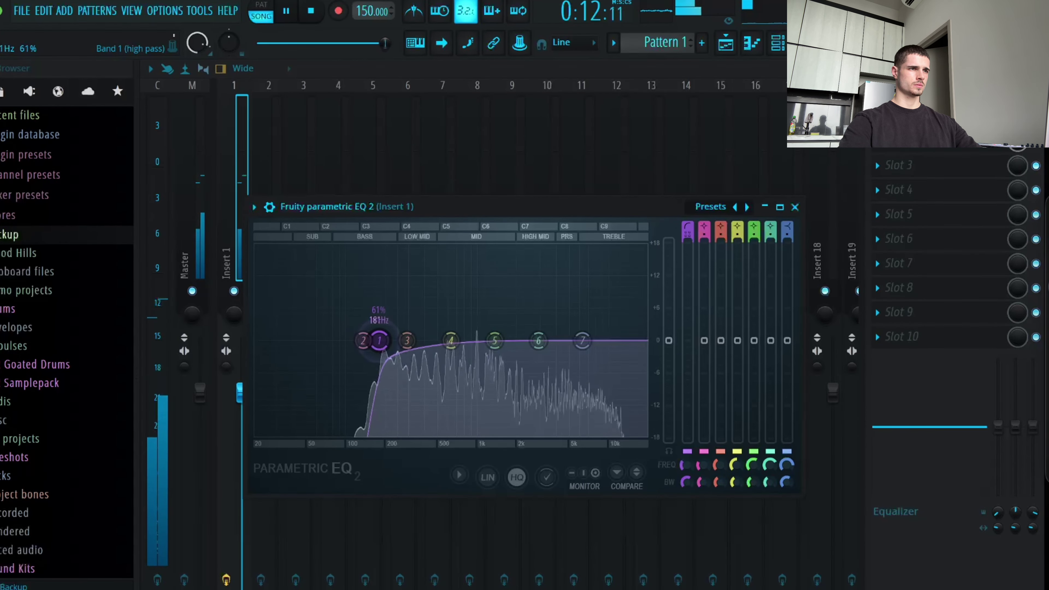
left_click(795, 207)
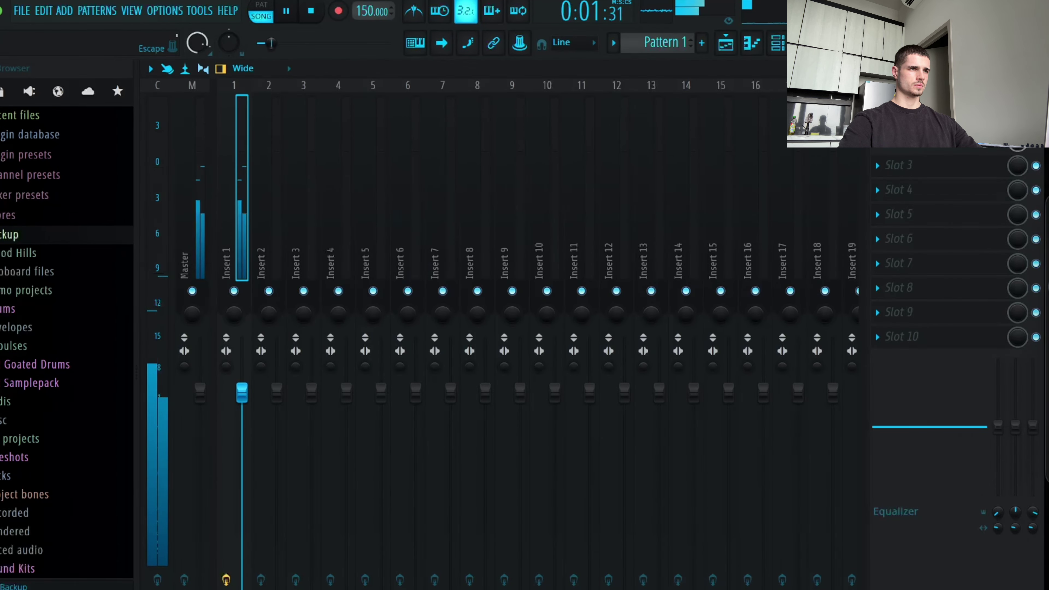
Step: Audition the playlist without Track 2, delete both of its clips and shift the remaining tracks' clips up to close the gap
key("F5")
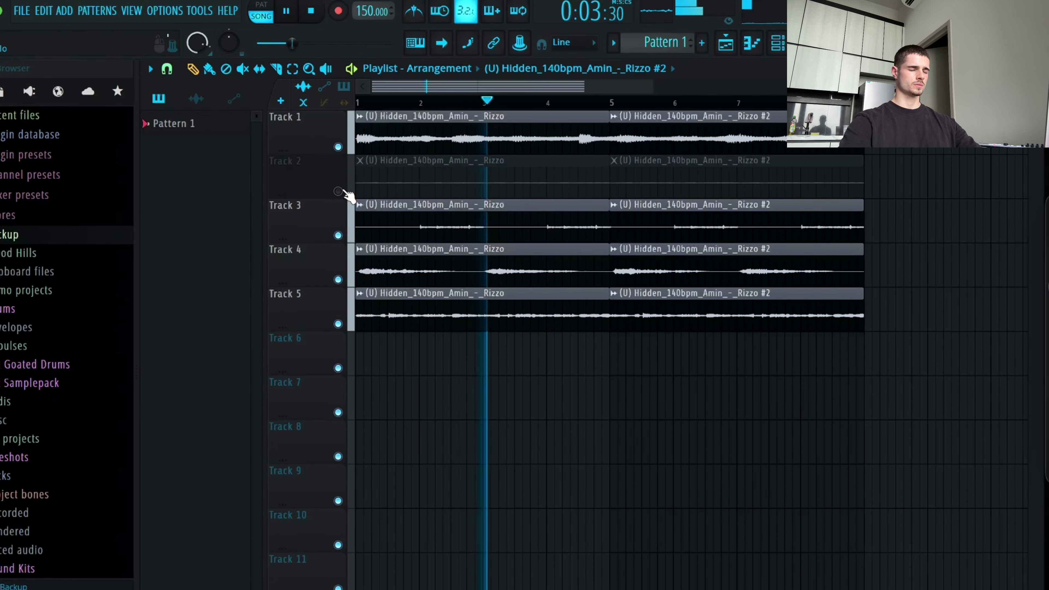
left_click(346, 192)
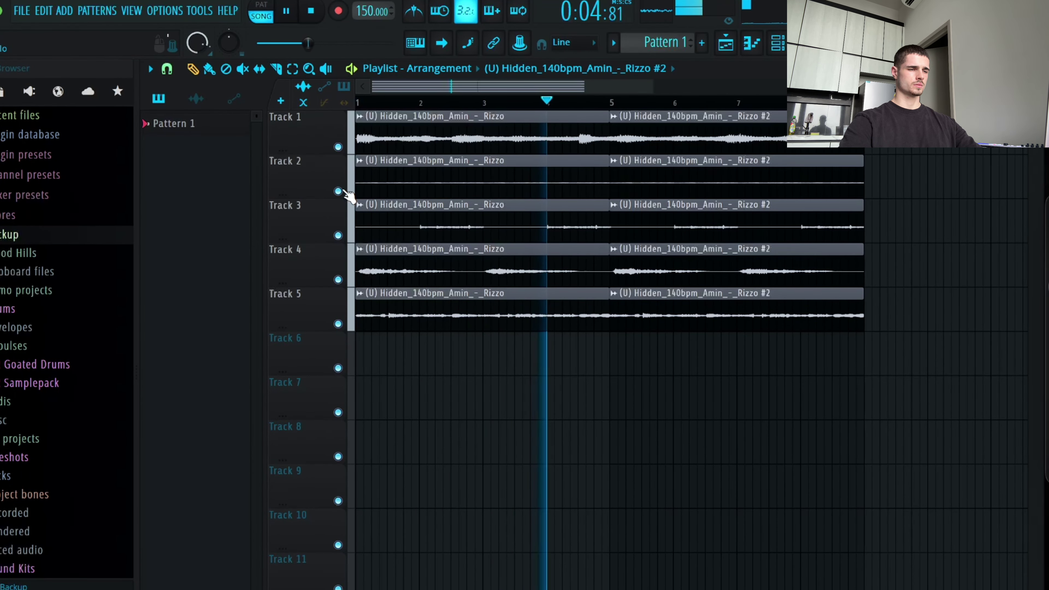
right_click(371, 175)
right_click(787, 167)
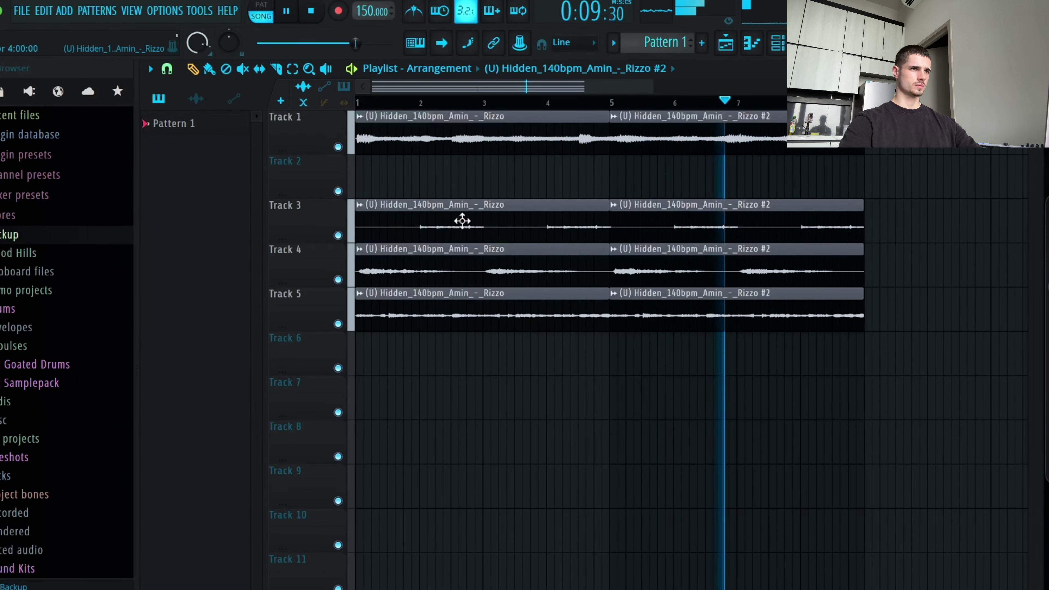
left_click_drag(298, 186, 298, 306)
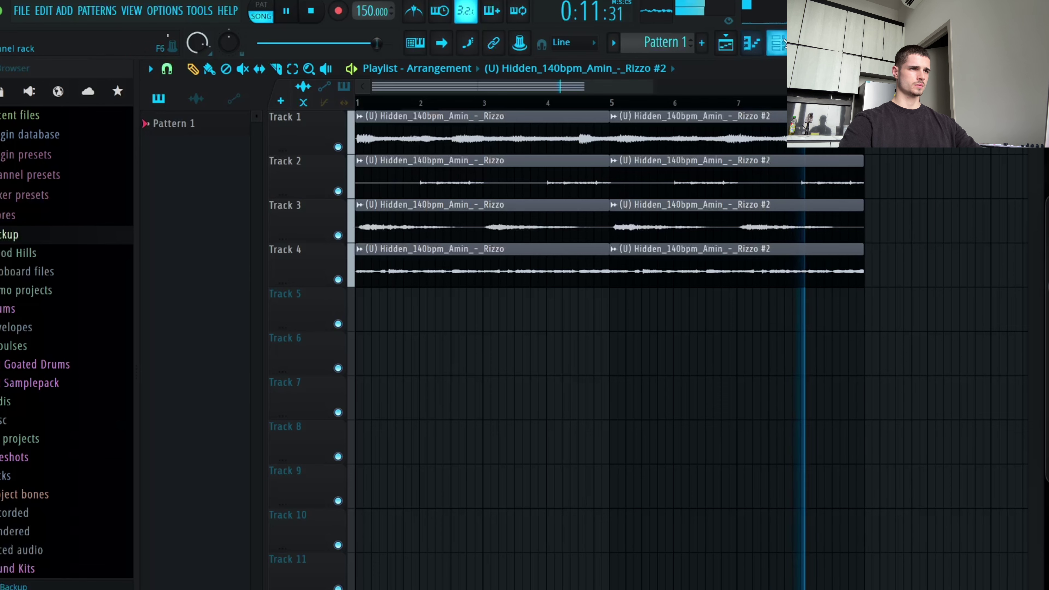
Step: Load the lead preset 033_DIGITAL_FLIPS_AL in Analog Lab V and turn the metronome off
key("F6")
left_click(294, 95)
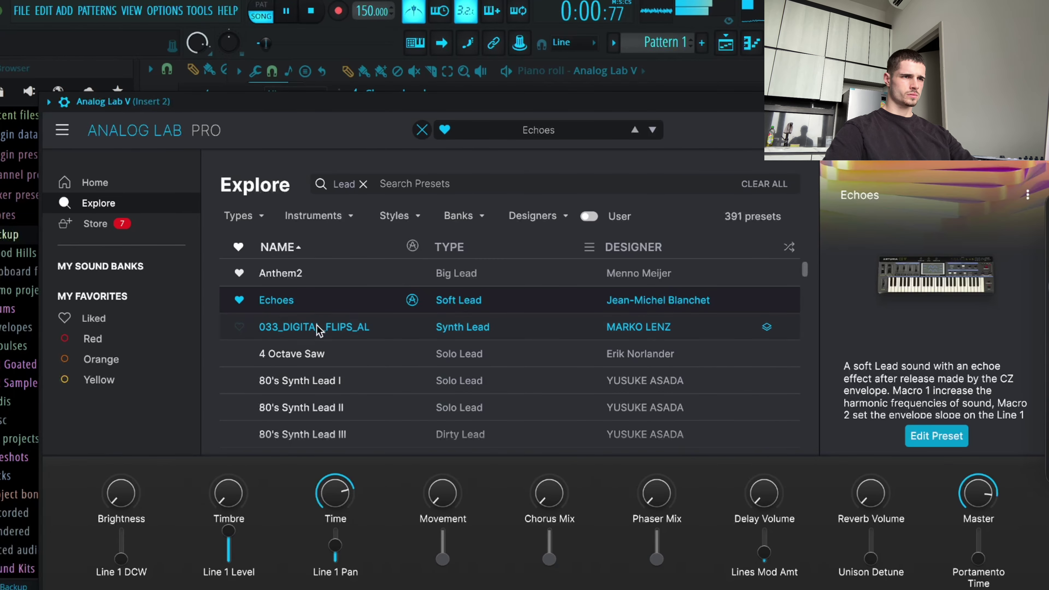
left_click(348, 326)
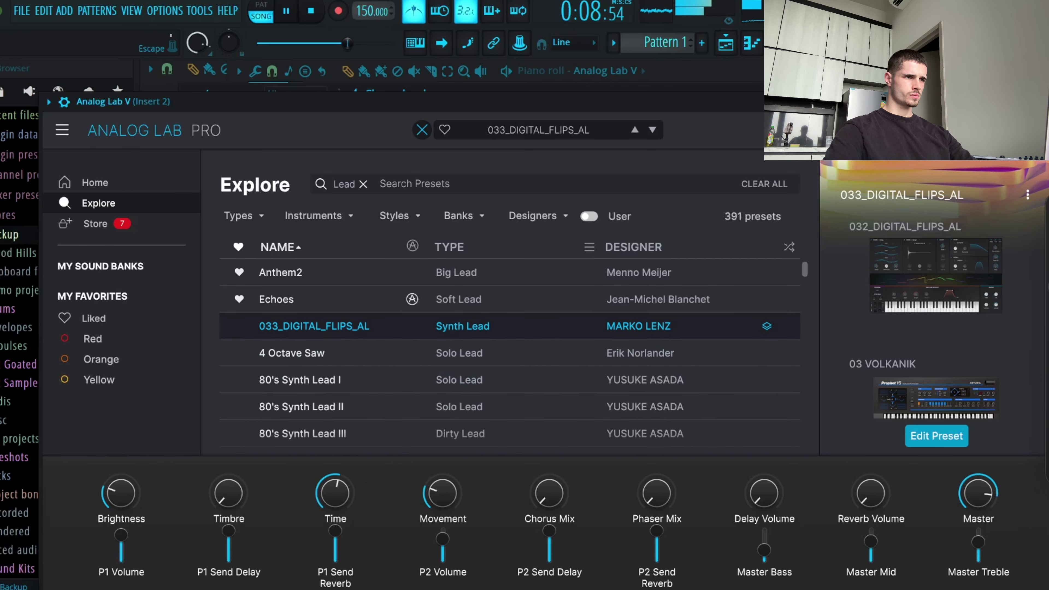
left_click(1043, 102)
left_click(414, 11)
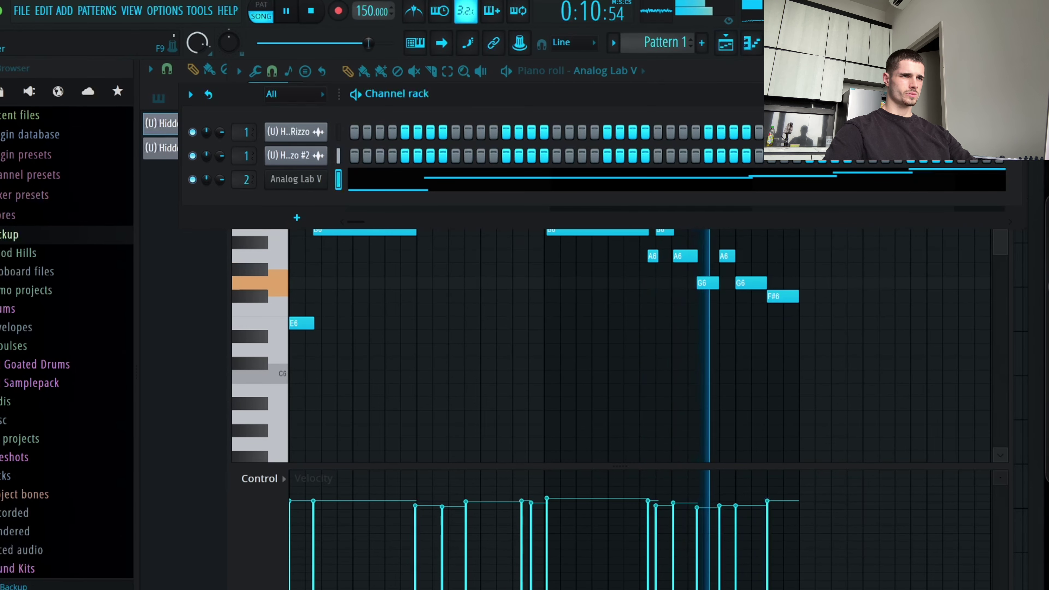
Step: Add Fruity Parametric EQ 2 to Insert 2 and pull band 1 down to about -18 dB just above 200 Hz
key("F9")
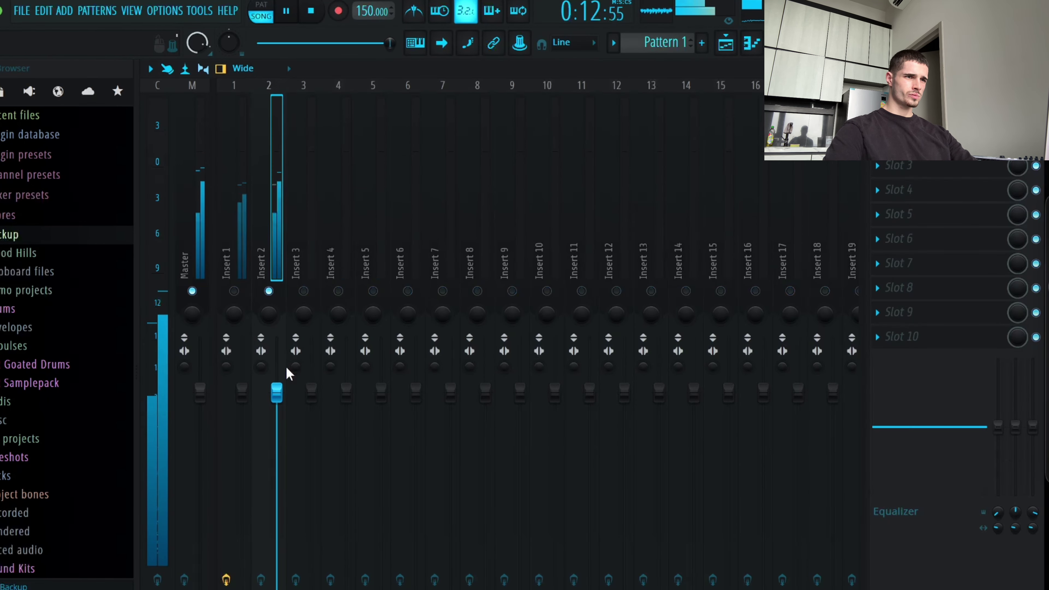
left_click(878, 117)
left_click(691, 299)
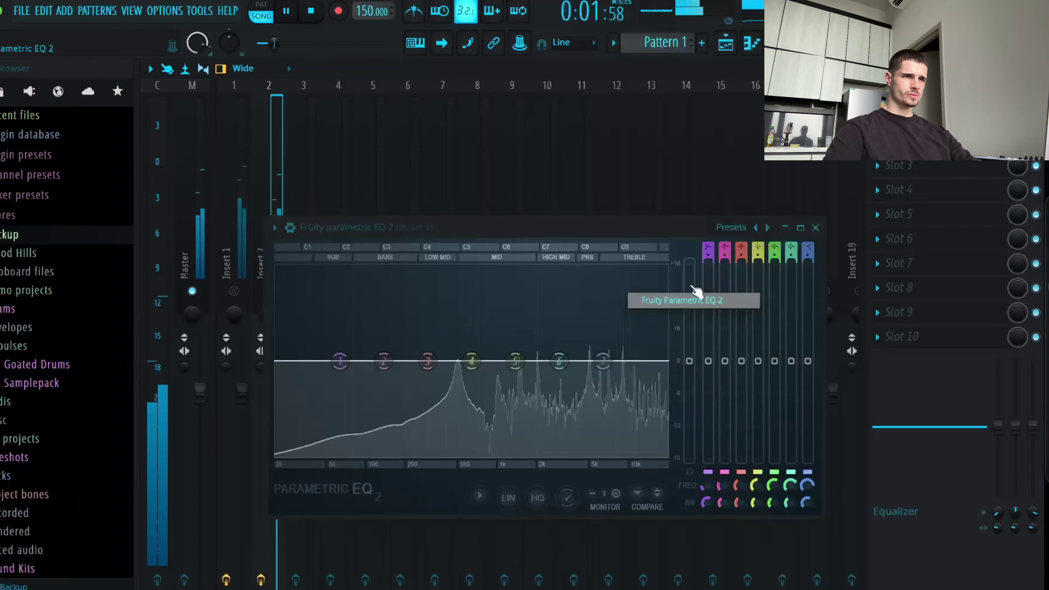
left_click_drag(340, 361, 419, 454)
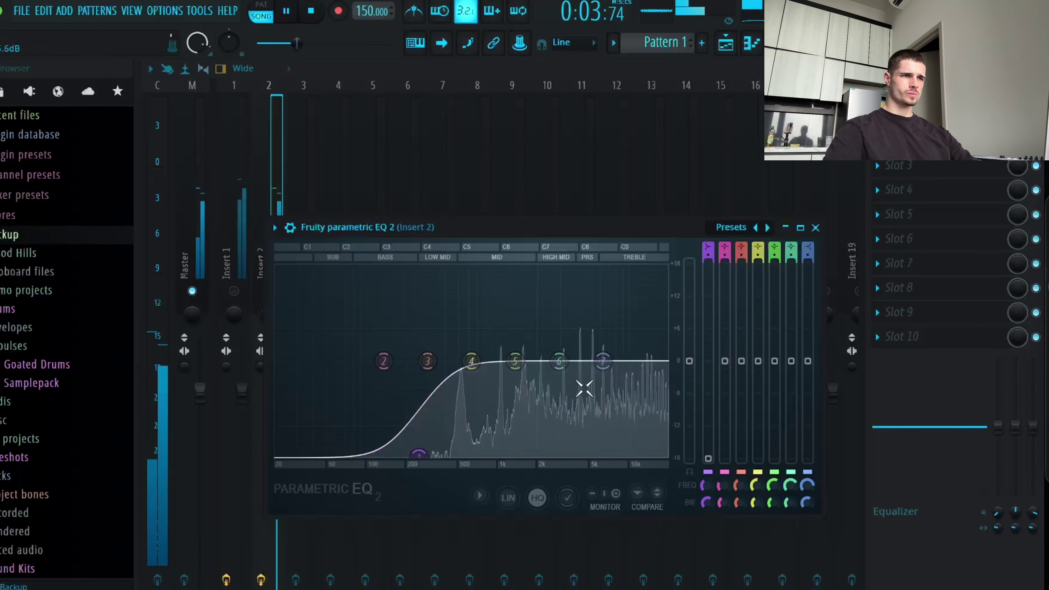
Step: Turn band 7 of Insert 2's equalizer into a low-pass filter that cuts the highs from below 5 kHz
left_click_drag(603, 361, 606, 454)
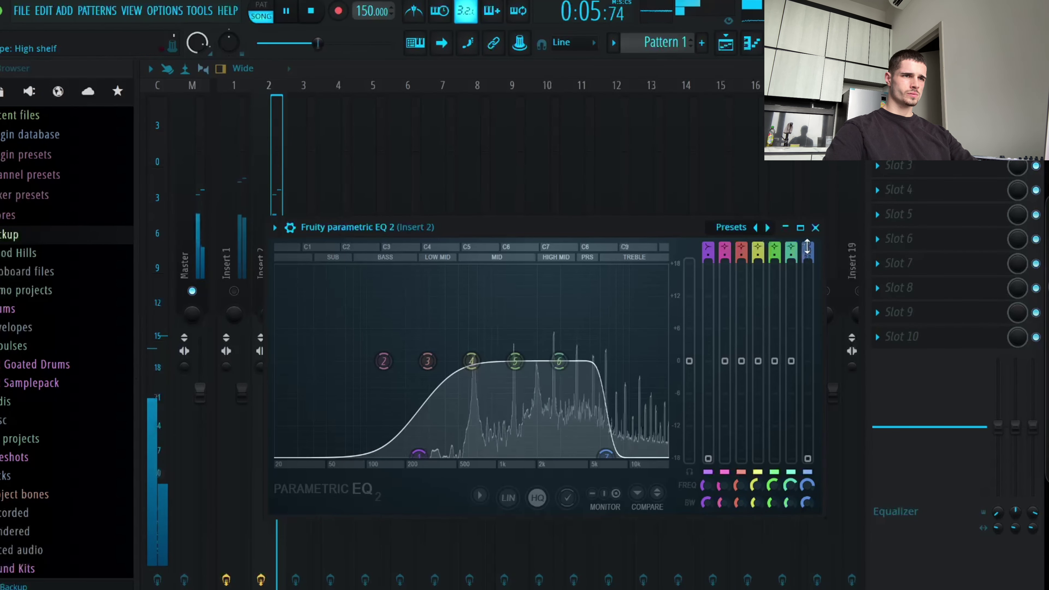
scroll(808, 247, "down", 6)
left_click_drag(606, 361, 570, 361)
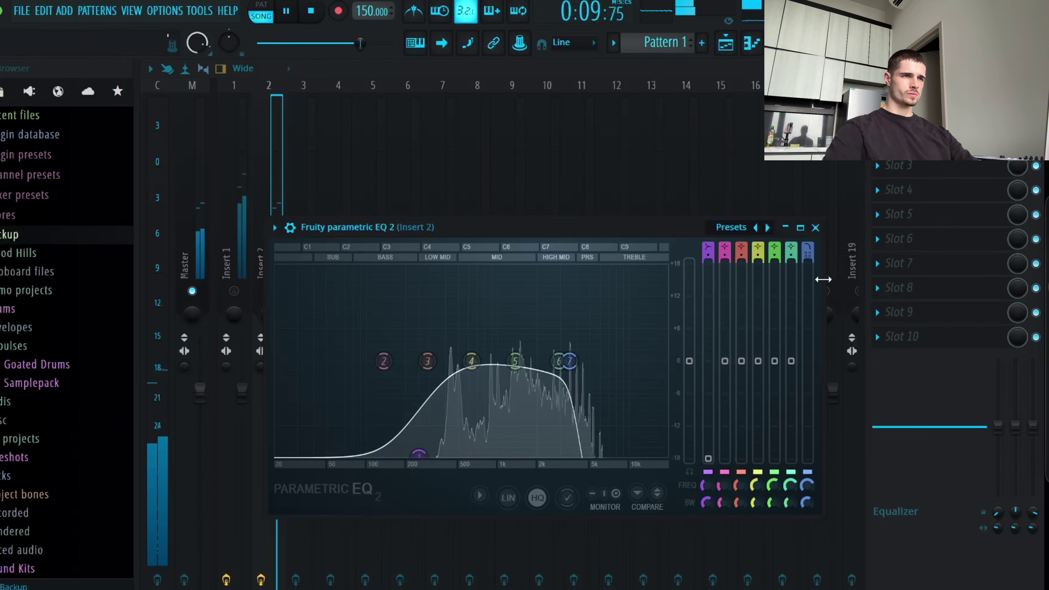
left_click(815, 227)
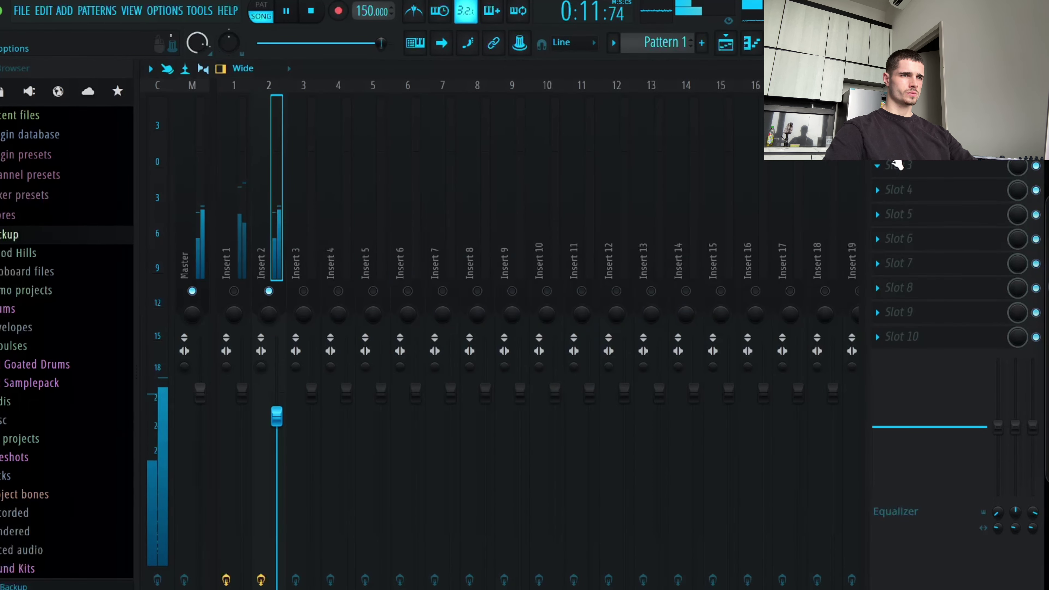
Step: Add Fruity Chorus to Insert 2 after the equalizer
left_click(899, 141)
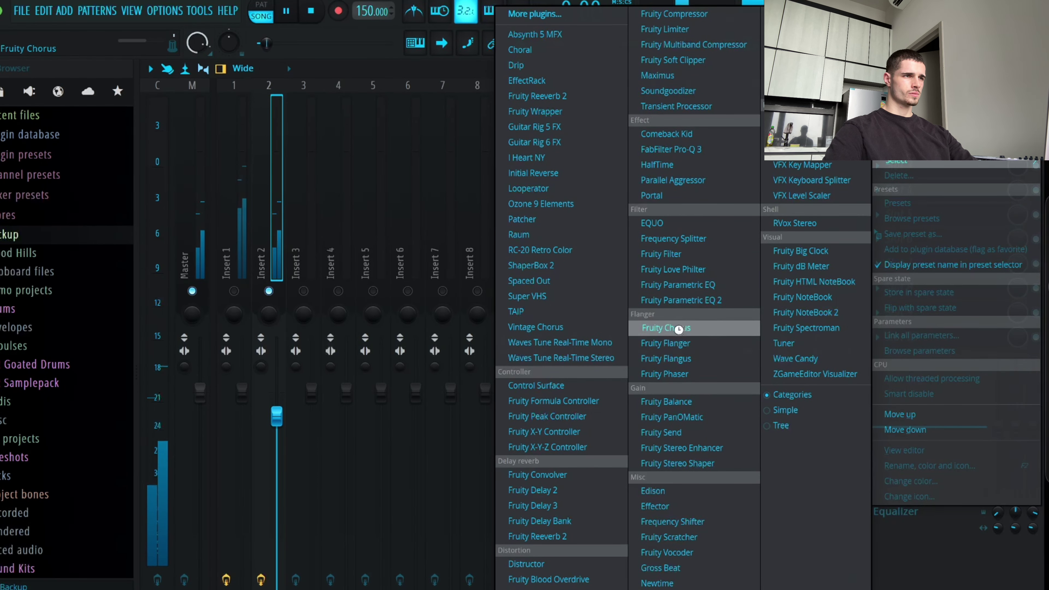
left_click(677, 328)
left_click(678, 248)
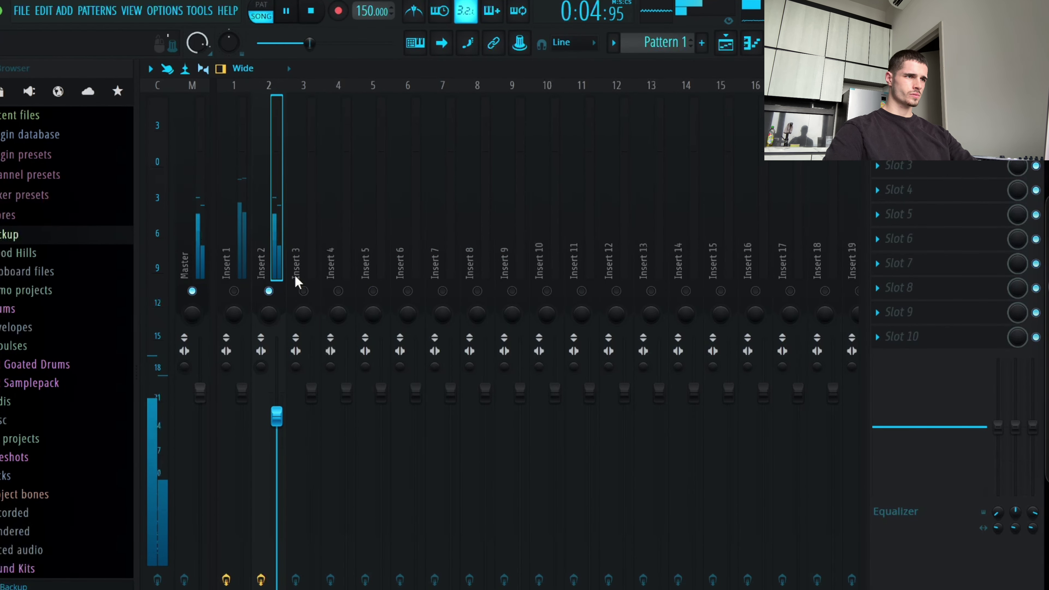
Step: Unmute Insert 1 and all the remaining mixer tracks so Insert 2 is no longer soloed
left_click(234, 291)
left_click_drag(274, 423, 275, 422)
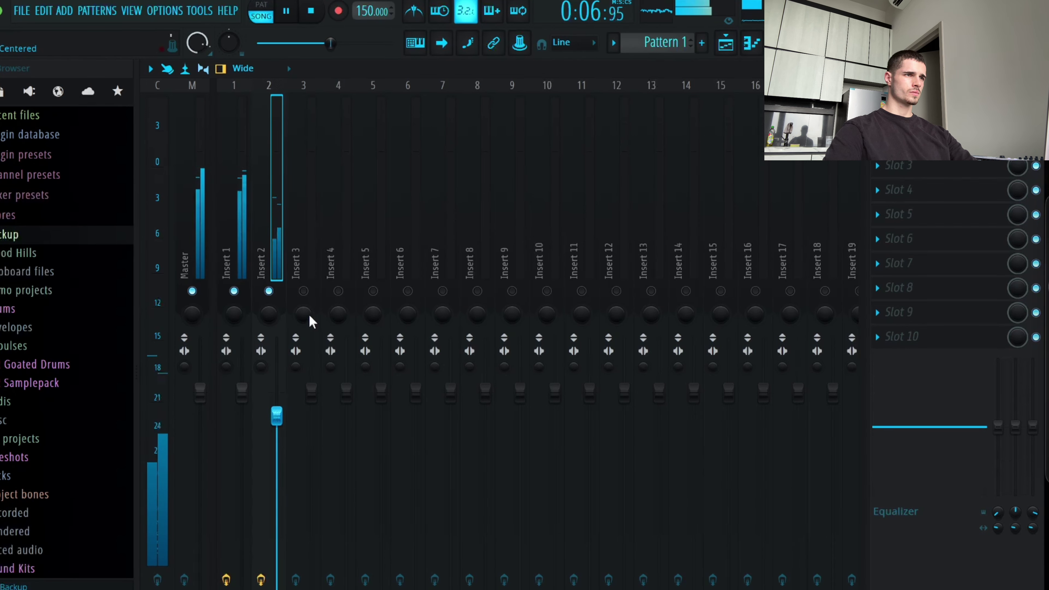
right_click(304, 292)
Step: Add a Keyscape instrument channel and load an LA Custom C7 piano patch
left_click(777, 43)
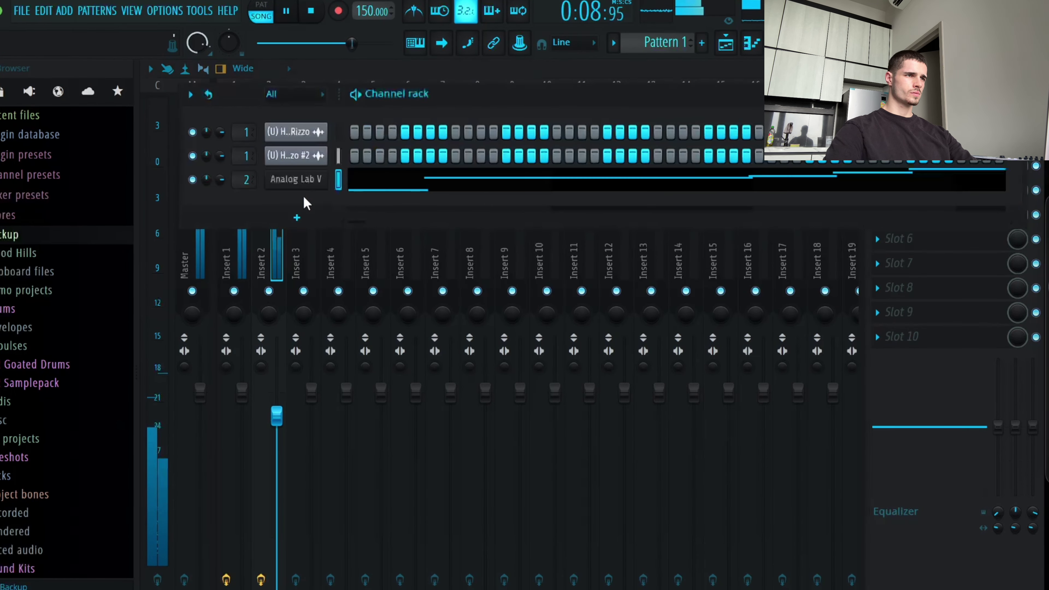
left_click(295, 215)
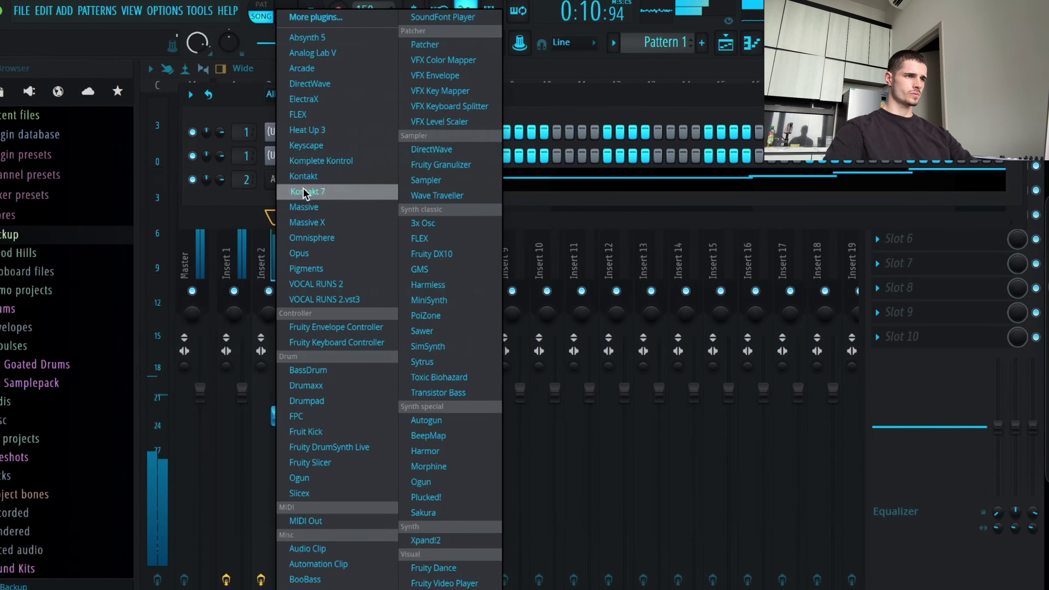
left_click(307, 146)
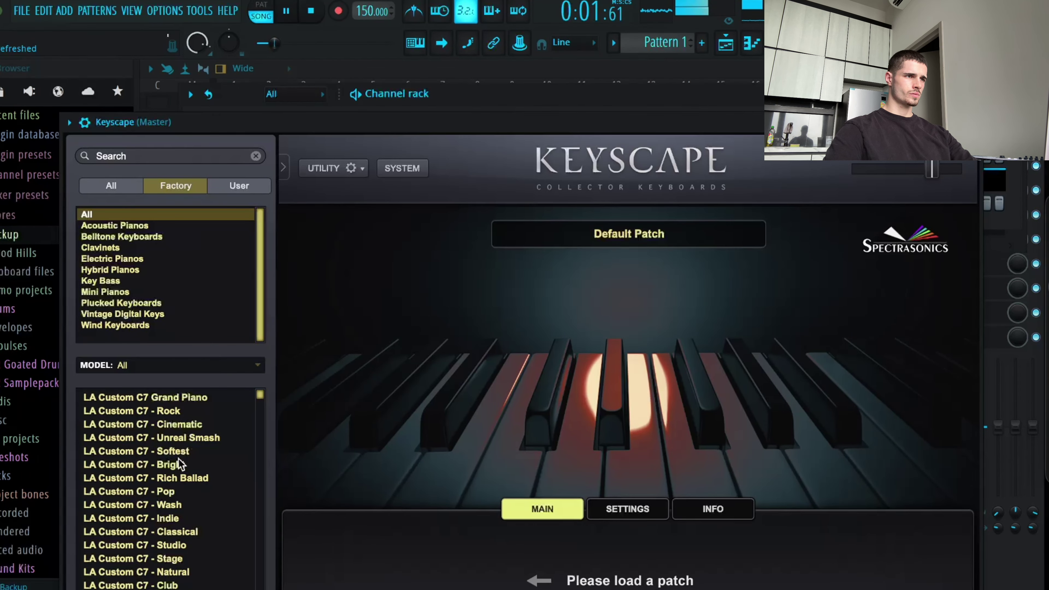
left_click(178, 456)
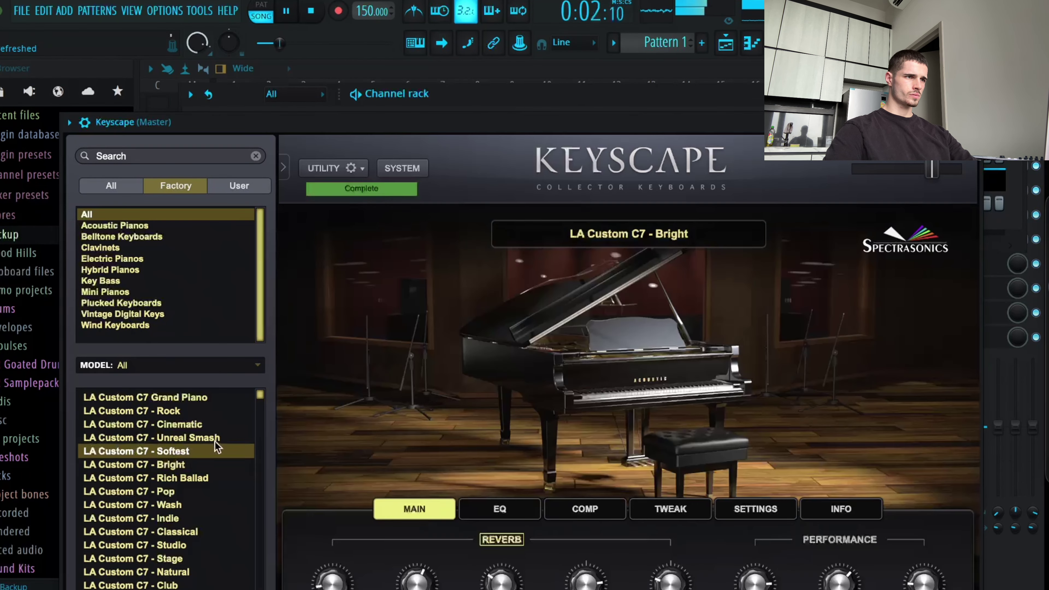
key("Escape")
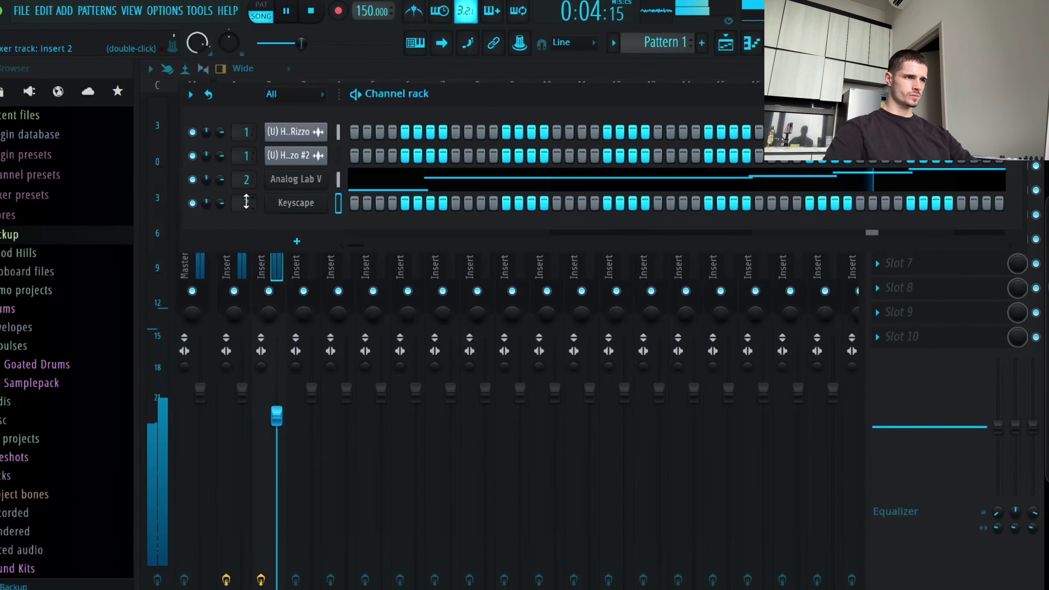
Step: Enter a two-bar E3 note at the start of Keyscape's piano roll and duplicate it twice in sequence
right_click(290, 203)
left_click(352, 205)
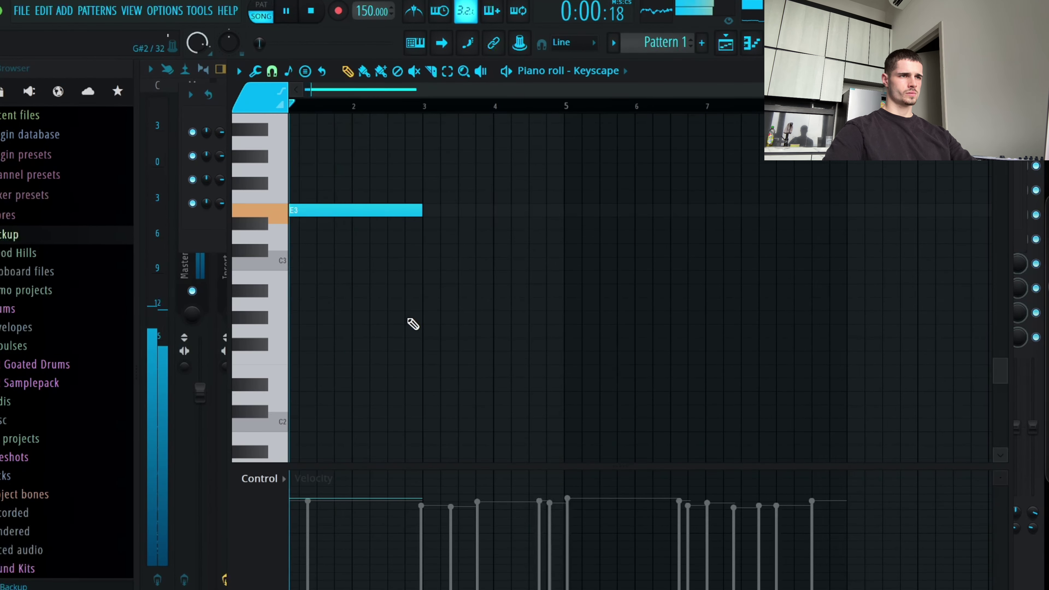
scroll(450, 323, "up", 2)
left_click_drag(514, 321, 287, 203)
key("ctrl+b")
key("ctrl+b")
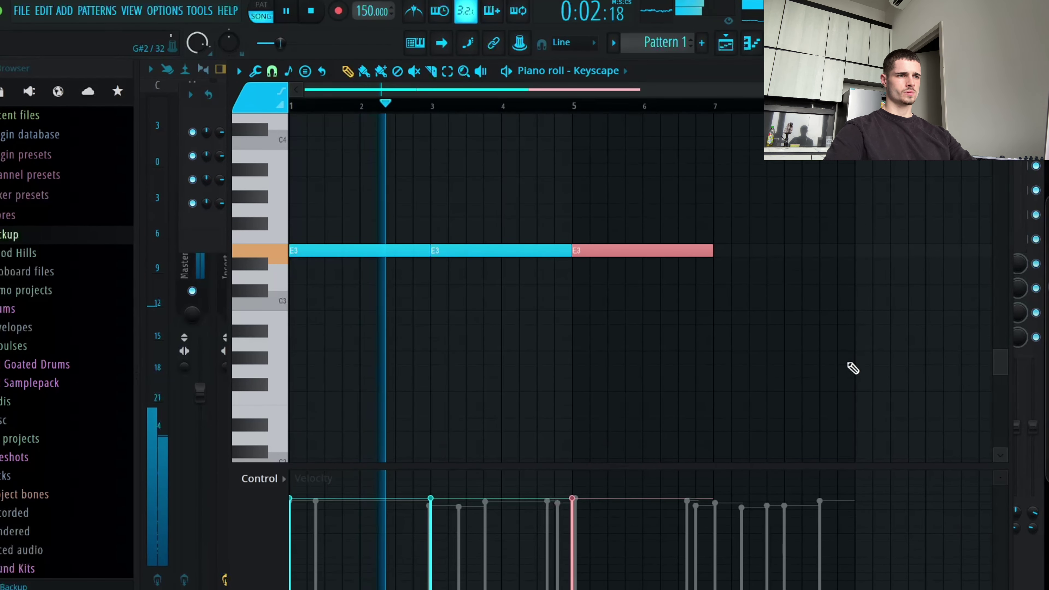
Step: Transpose the third two-bar note, starting at bar 5, down to C3
key("Down")
key("Down")
key("Down")
key("Down")
key("Down")
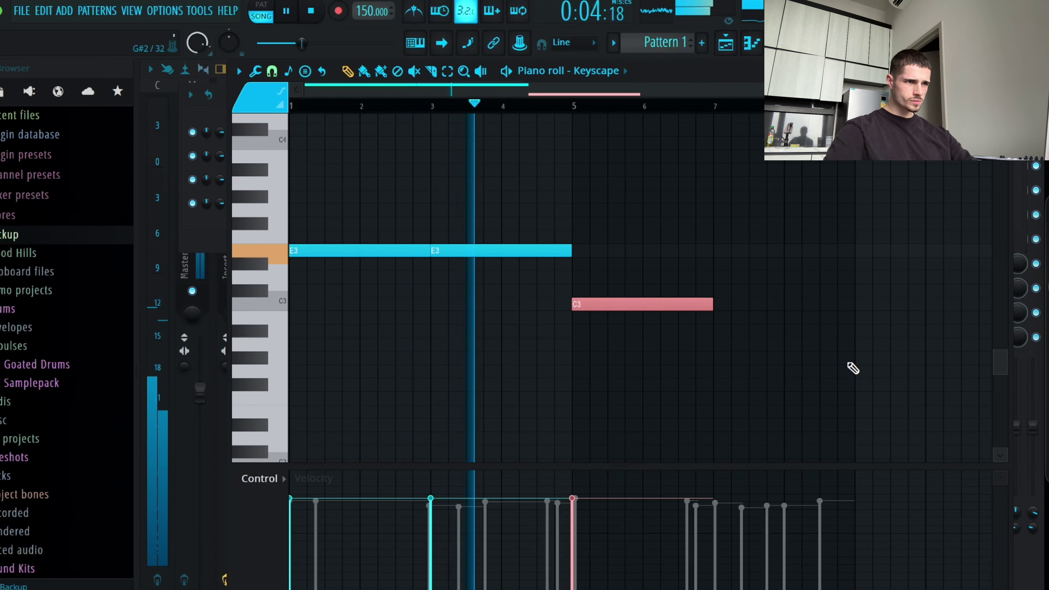
Step: Duplicate the Keyscape note at bar 5 to bar 7 and set both two-bar notes to B2
key("ctrl+b")
left_click(815, 367)
right_click(831, 372)
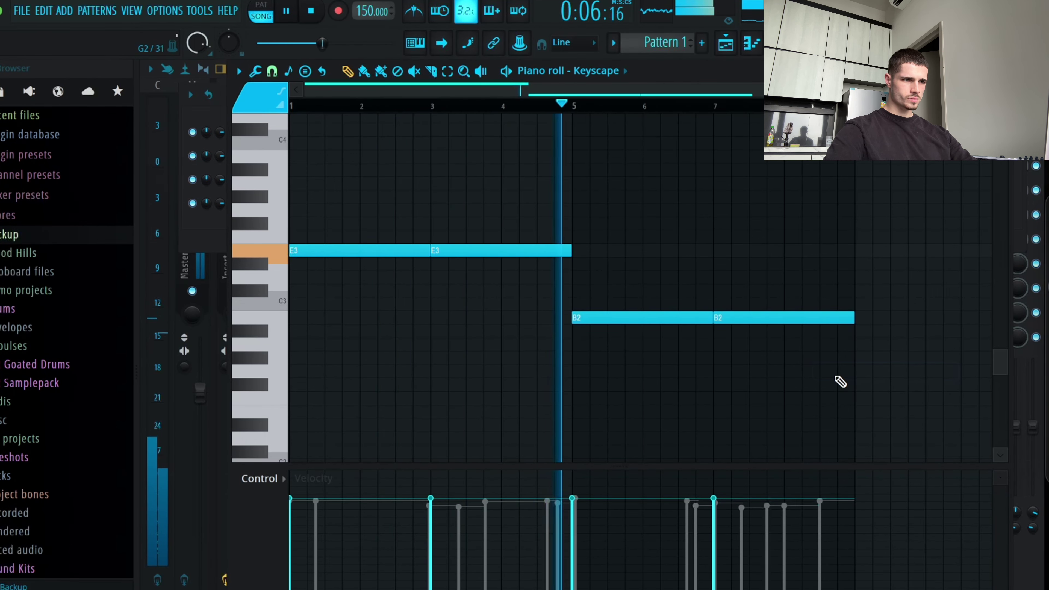
scroll(841, 382, "up", 2)
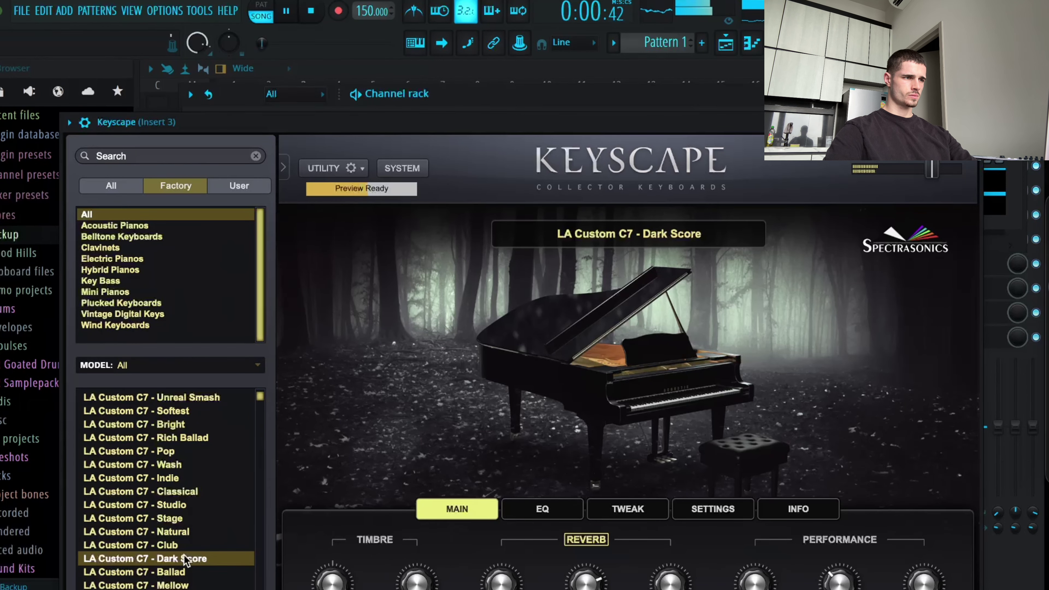
Step: Audition the LA Custom C7 - Ballad patch, load Rhodes - LA Custom Chorus in Keyscape, and close the instrument
left_click(182, 572)
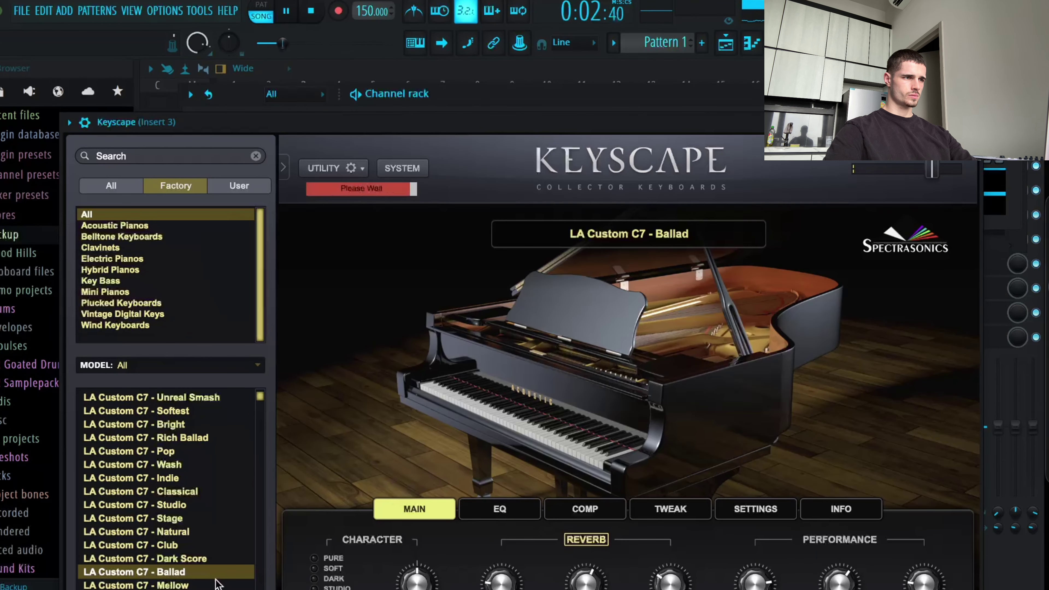
scroll(215, 587, "down", 1)
left_click(178, 589)
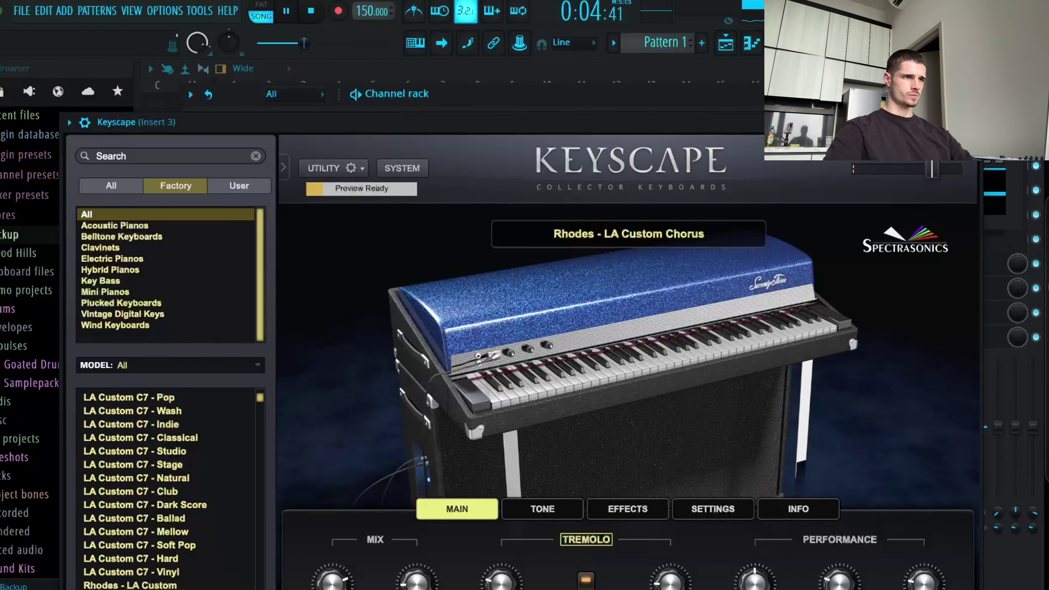
scroll(177, 578, "down", 1)
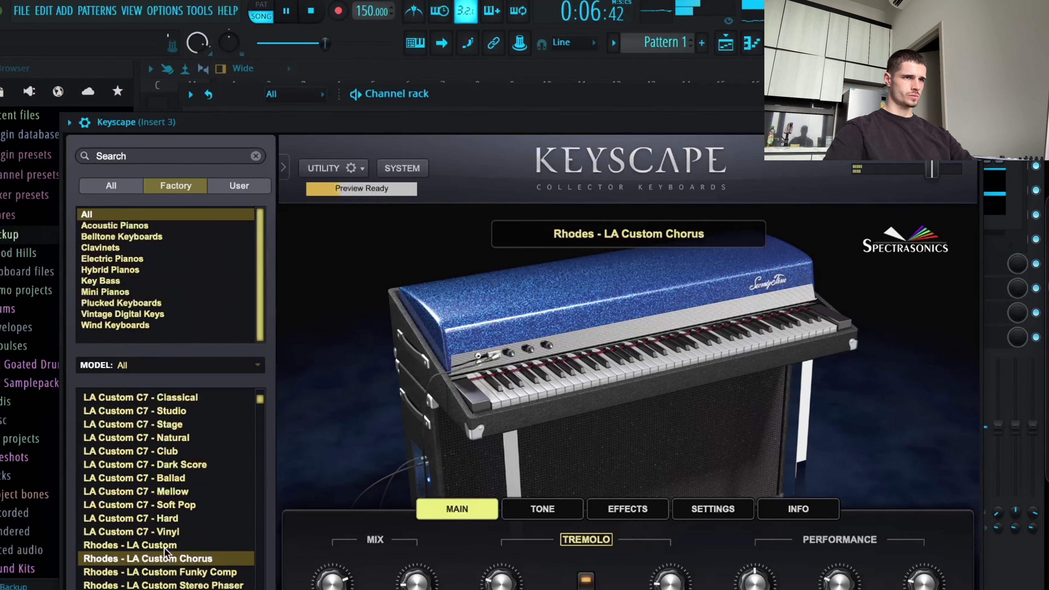
left_click(973, 123)
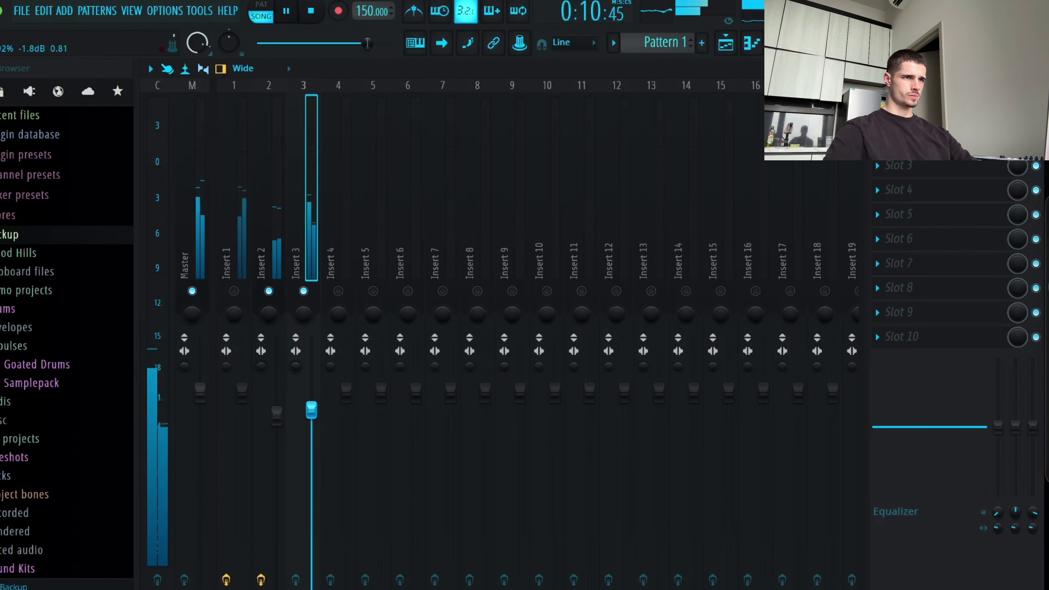
Step: Add Fruity parametric EQ 2 to Insert 3 and cut its low end with a steep band 1 roll-off
left_click(878, 117)
mouse_move(897, 126)
left_click(685, 301)
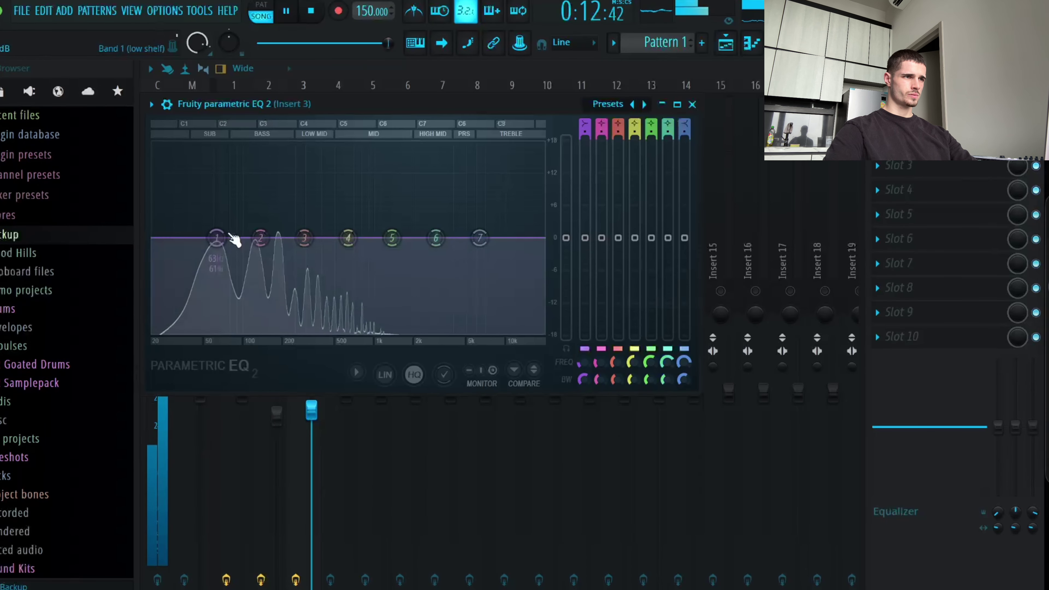
left_click_drag(219, 238, 258, 333)
scroll(585, 133, "up", 6)
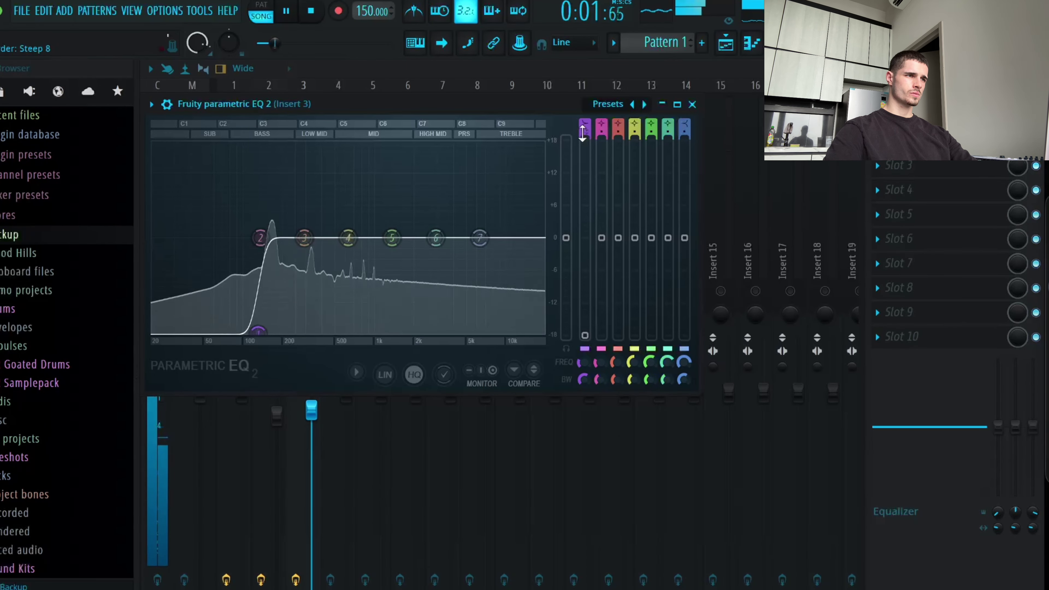
scroll(586, 123, "down", 2)
left_click_drag(262, 238, 273, 238)
left_click(690, 106)
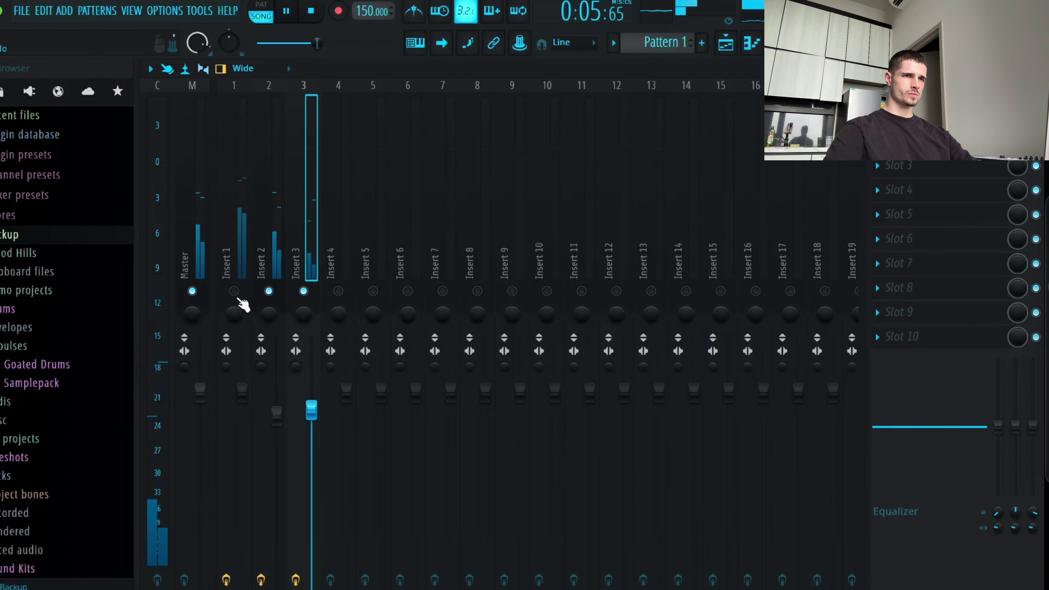
Step: Unmute Insert 1, then lower the volume of Insert 2 and adjust its stereo separation
left_click(237, 408)
left_click_drag(236, 408, 272, 440)
left_click_drag(264, 370, 266, 386)
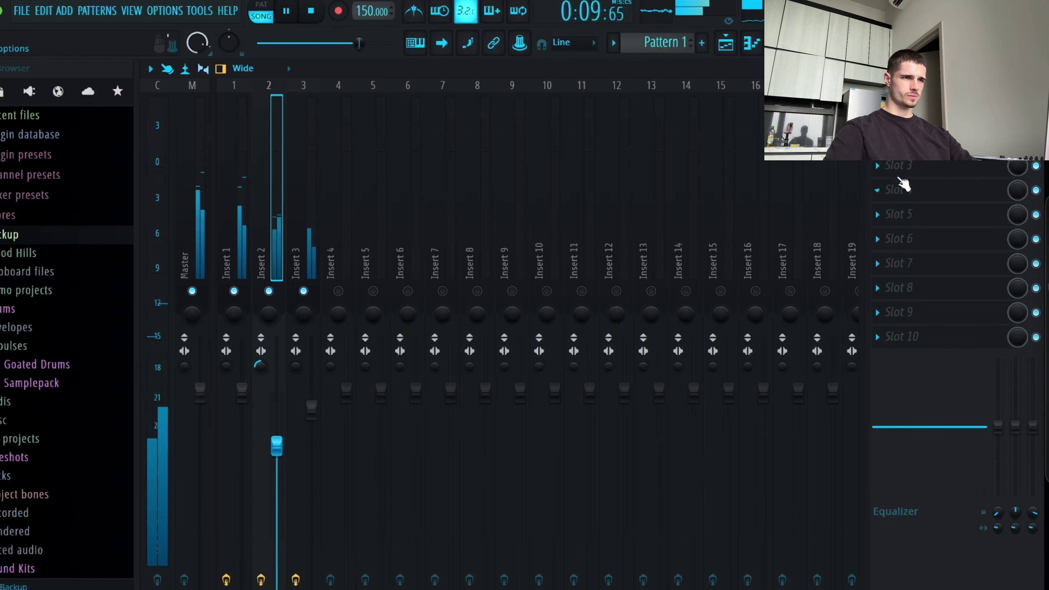
Step: Sweep a narrow band 5 boost around 2.7 kHz in Insert 2's equalizer, then pull its gain back down
left_click(900, 117)
left_click_drag(516, 362, 561, 266)
scroll(517, 301, "down", 10)
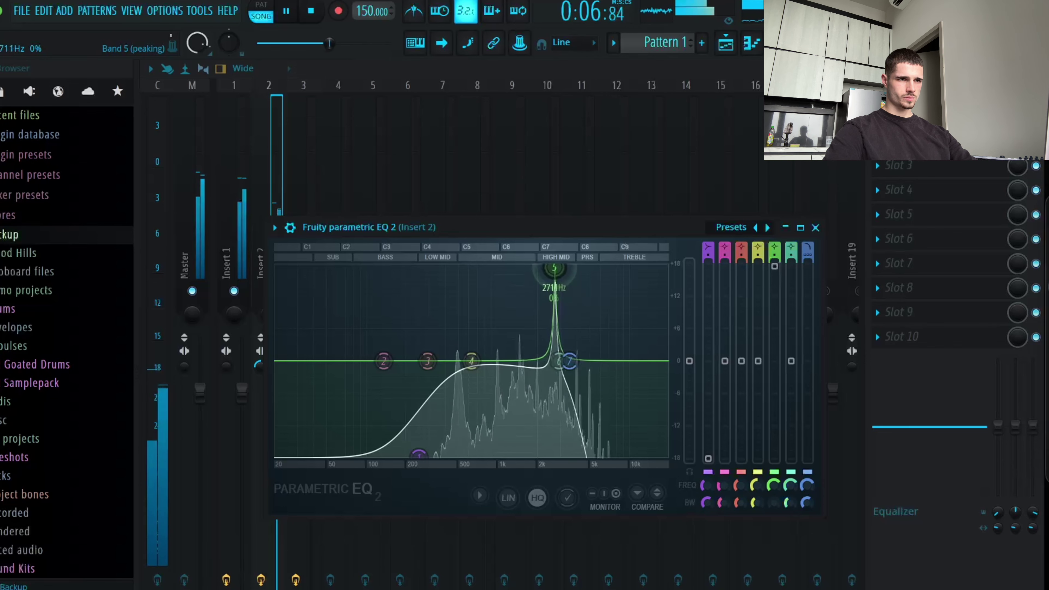
left_click_drag(774, 486, 774, 484)
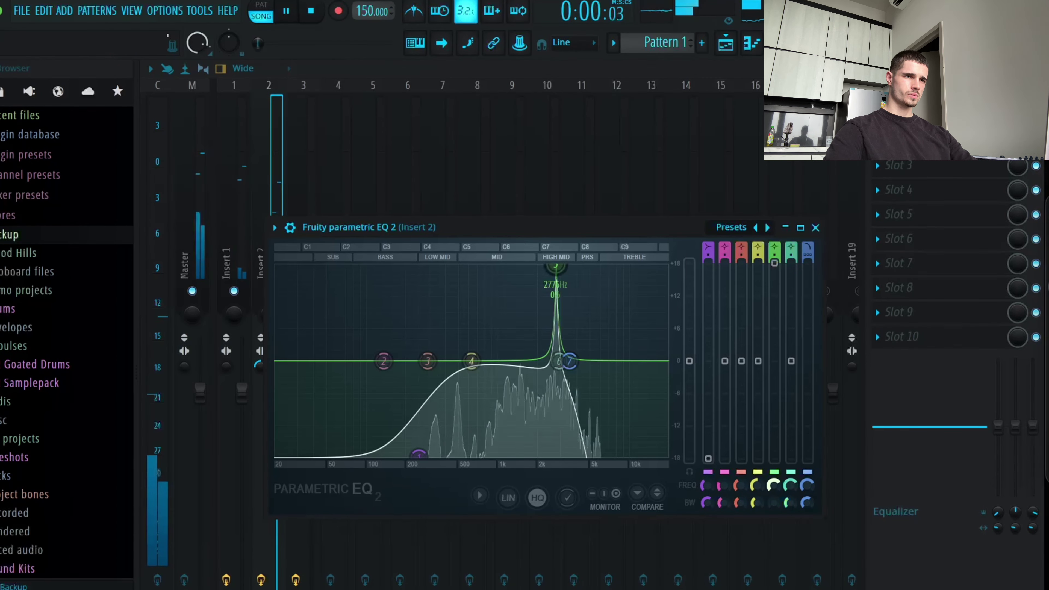
key("space")
left_click_drag(776, 276, 775, 363)
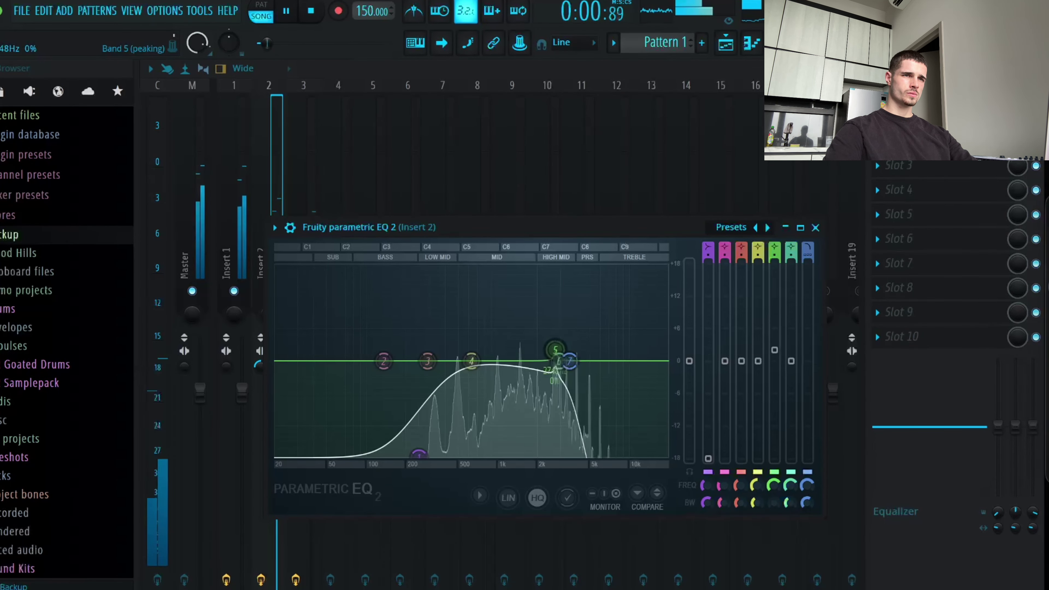
left_click(816, 228)
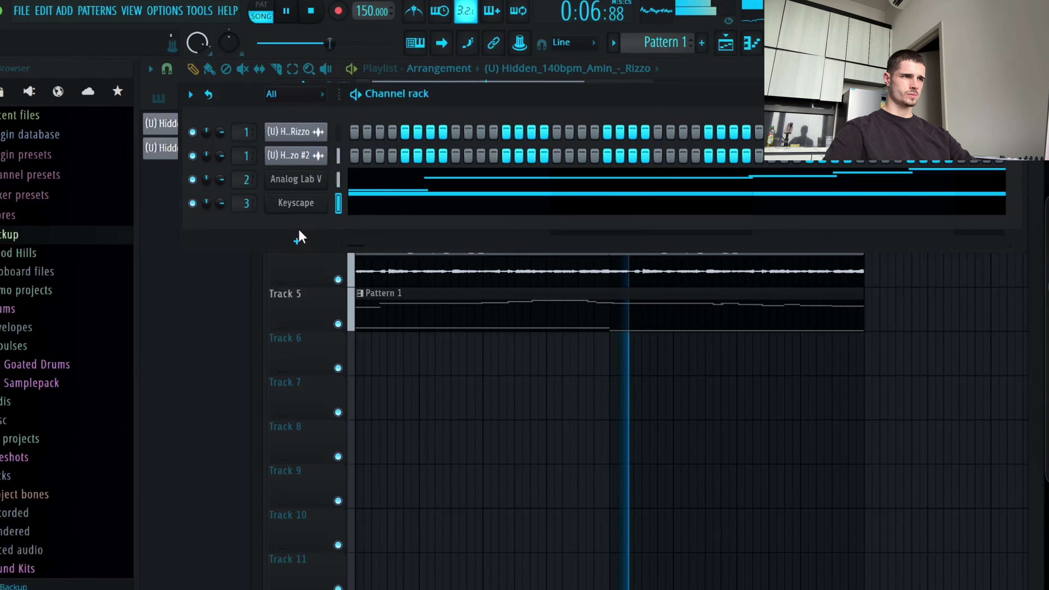
Step: Try transposing the four Keyscape notes up by octaves to E6 and B5
left_click(368, 215)
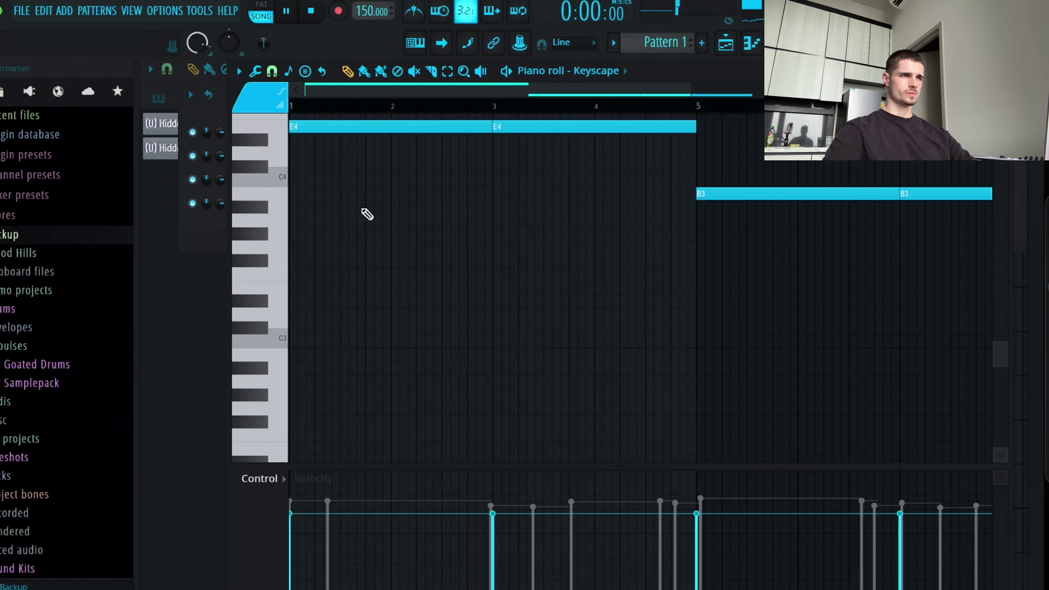
scroll(367, 215, "up", 6)
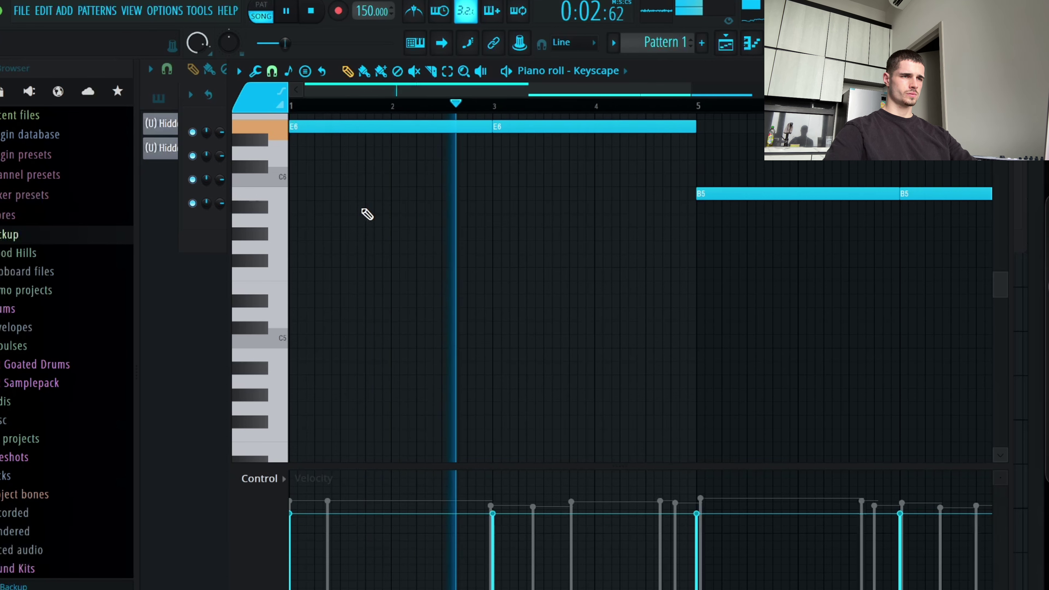
scroll(616, 228, "up", 1)
scroll(615, 228, "down", 2, "ctrl")
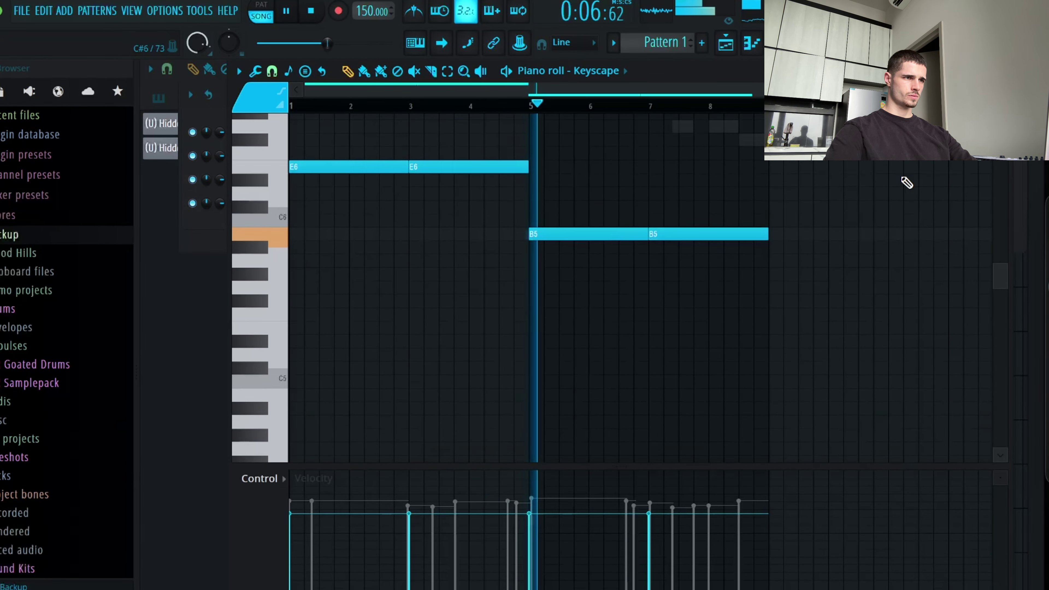
scroll(906, 182, "up", 6)
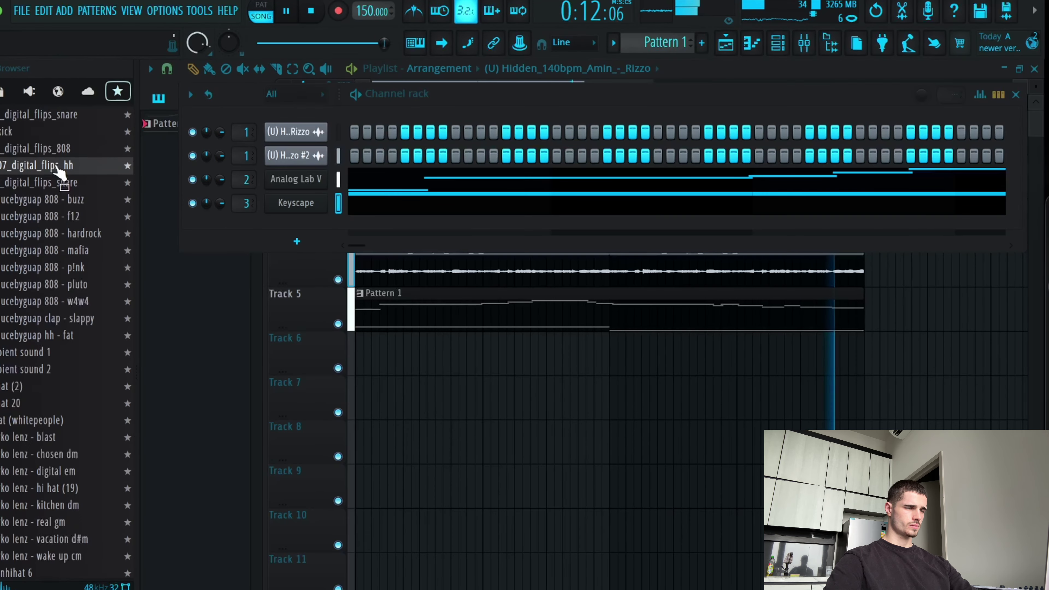
left_click(77, 269)
left_click(78, 303)
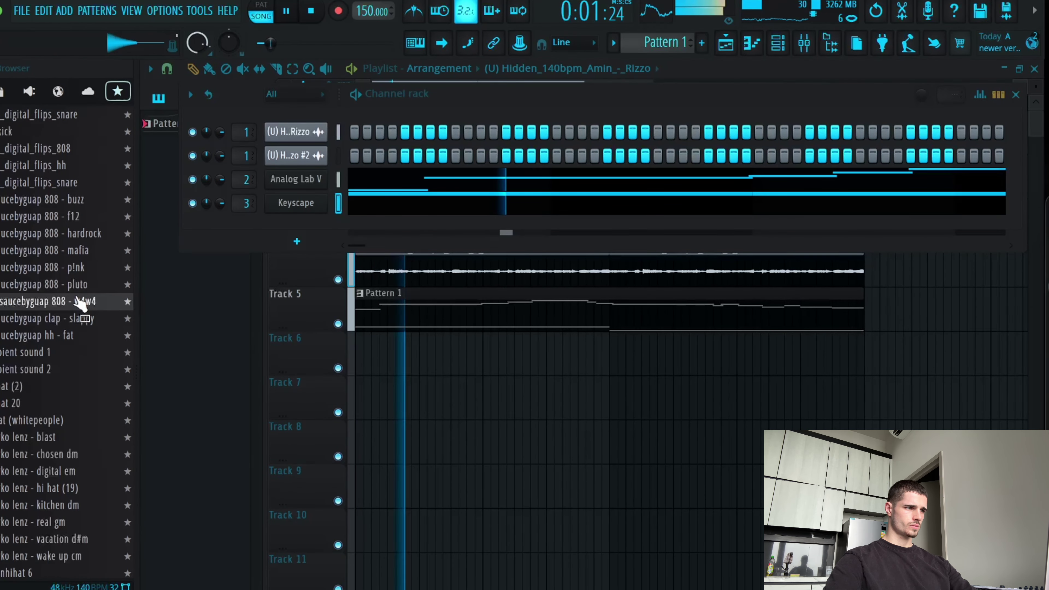
left_click(75, 288)
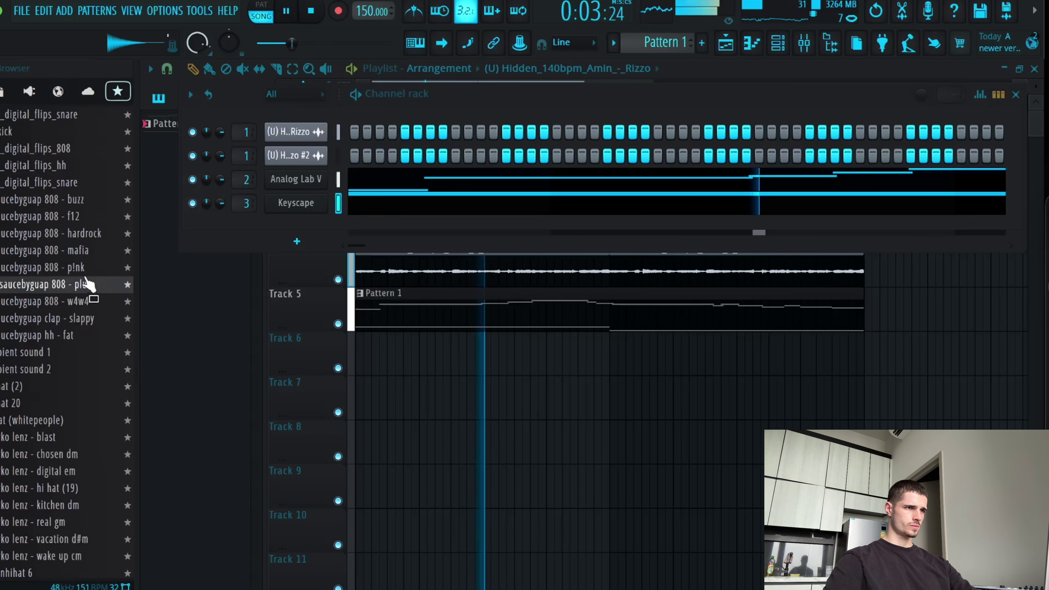
left_click(85, 234)
left_click(75, 288)
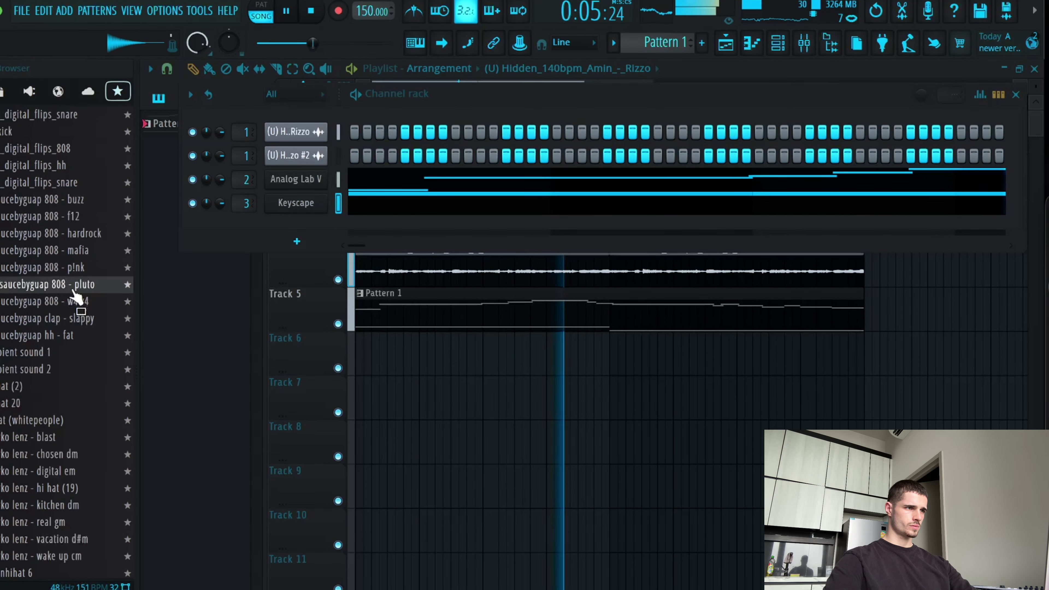
left_click(73, 273)
left_click(77, 250)
left_click_drag(75, 246, 300, 225)
left_click(83, 320)
left_click_drag(82, 320, 60, 333)
left_click_drag(252, 277, 299, 272)
left_click(70, 184)
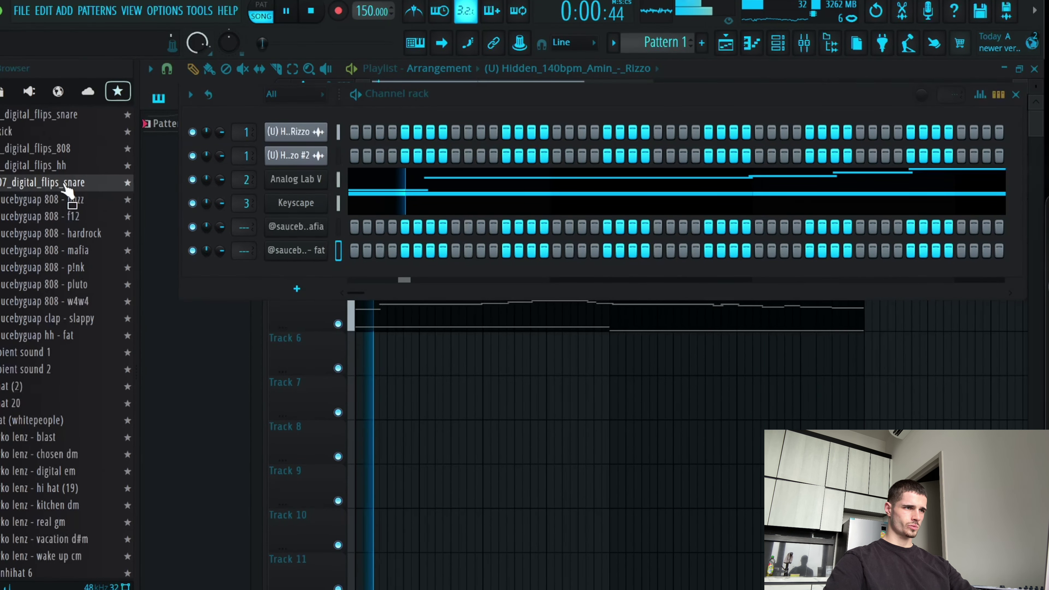
left_click_drag(68, 191, 296, 250)
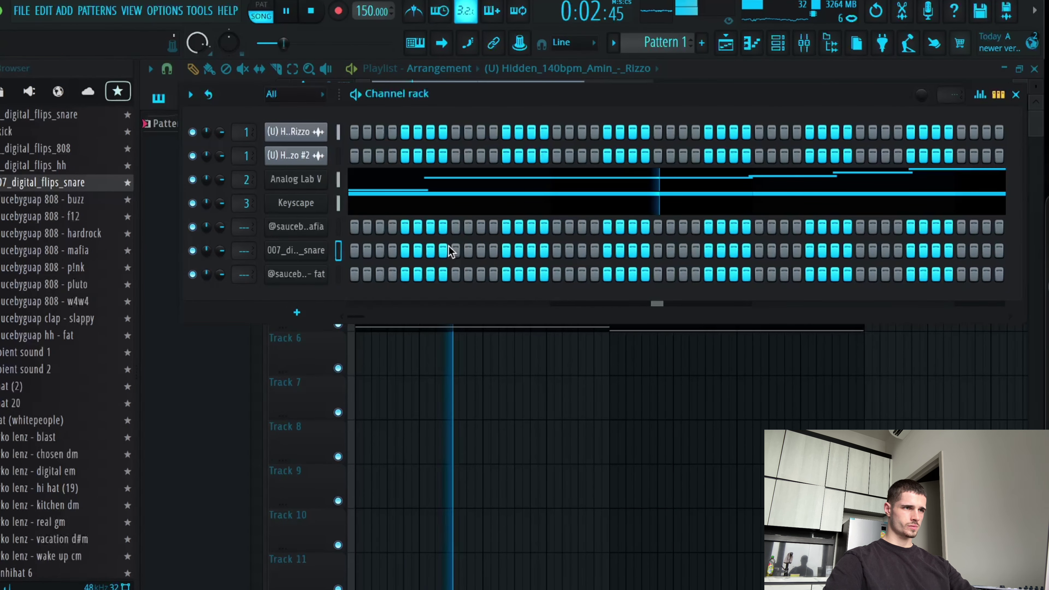
Step: Duplicate the first two bars of hits in the snare's piano roll three times to fill eight bars
right_click(324, 250)
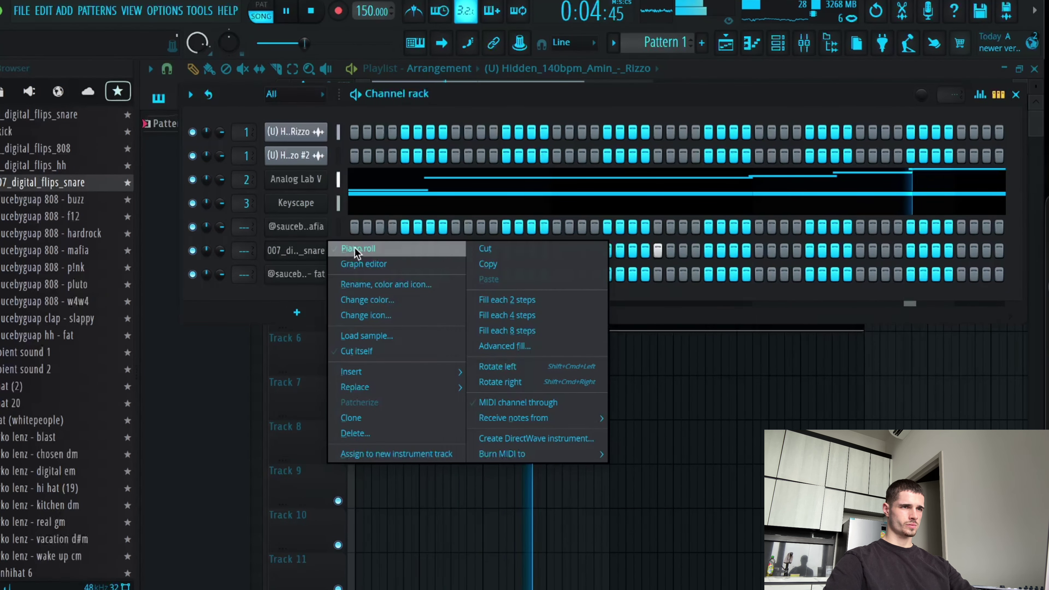
left_click(343, 249)
left_click_drag(291, 106, 409, 139)
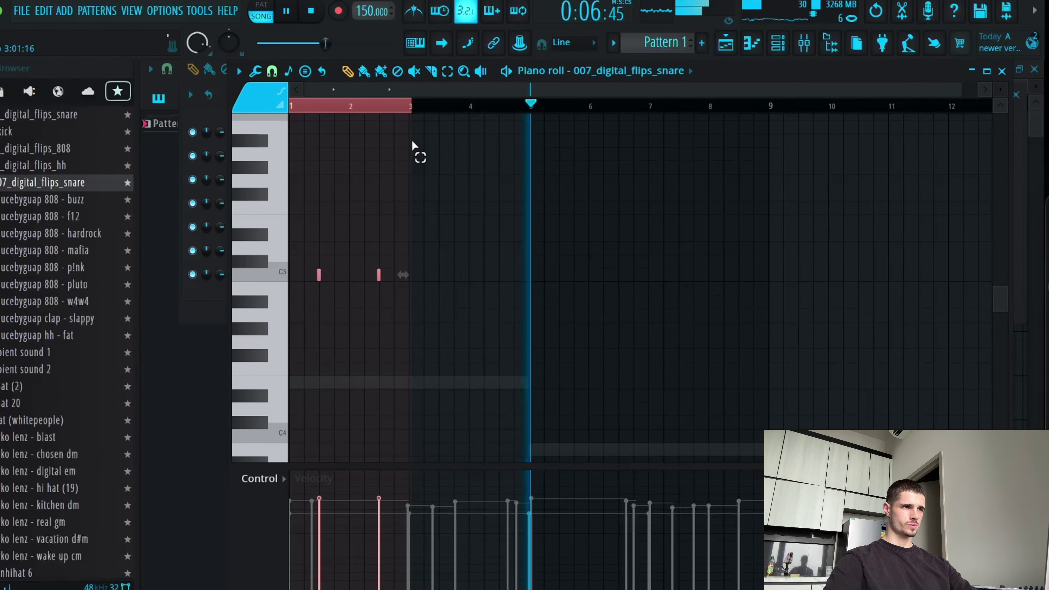
key("ctrl+b")
key("ctrl+b")
key("ctrl+b")
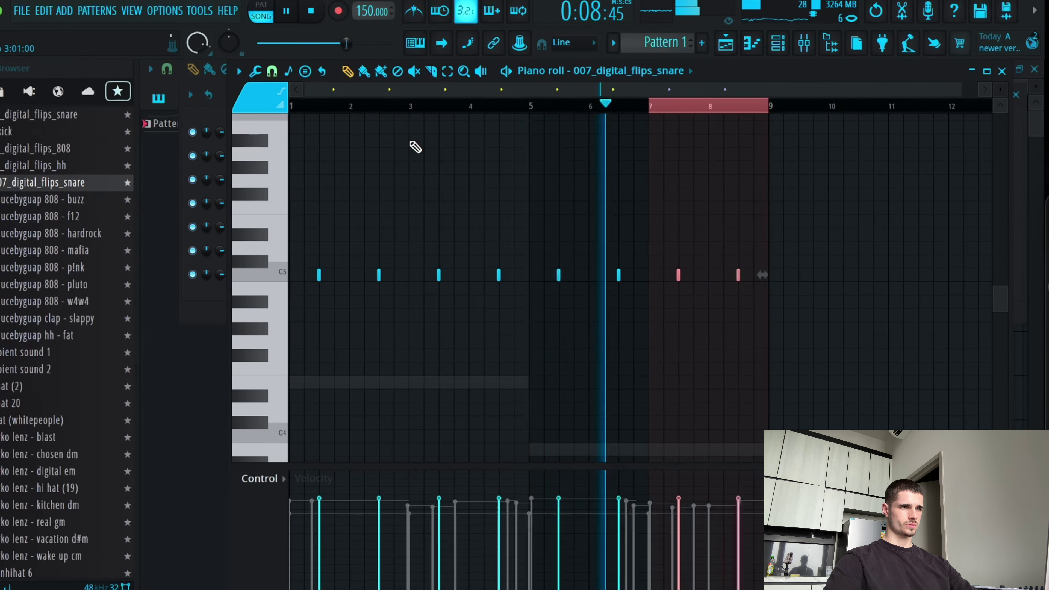
Step: Close the snare's piano roll and fill the hi-hat channel with a hit on every second step
key("space")
left_click(1002, 71)
key("space")
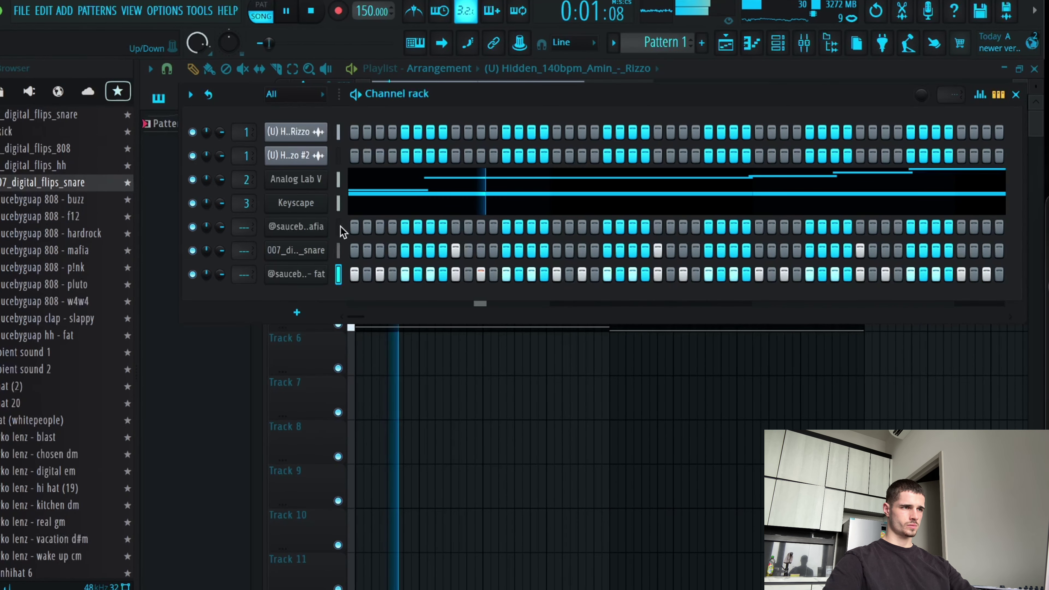
Step: Enter three E5 hits in bar 1 of the piano roll for the 808 - mafia channel
right_click(349, 232)
left_click(358, 226)
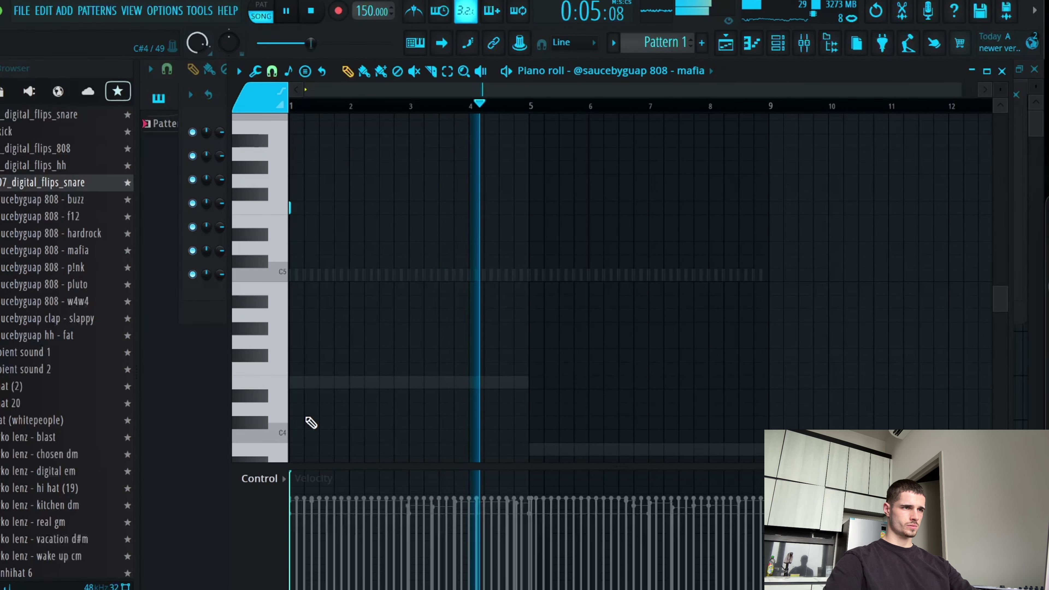
left_click(207, 294)
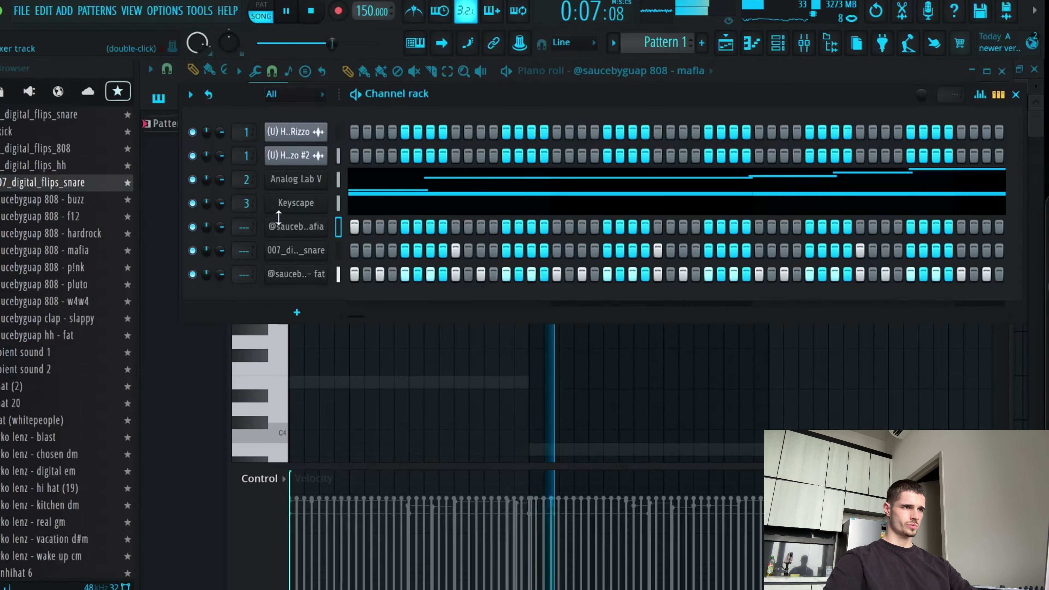
right_click(311, 225)
left_click(314, 226)
left_click(430, 226)
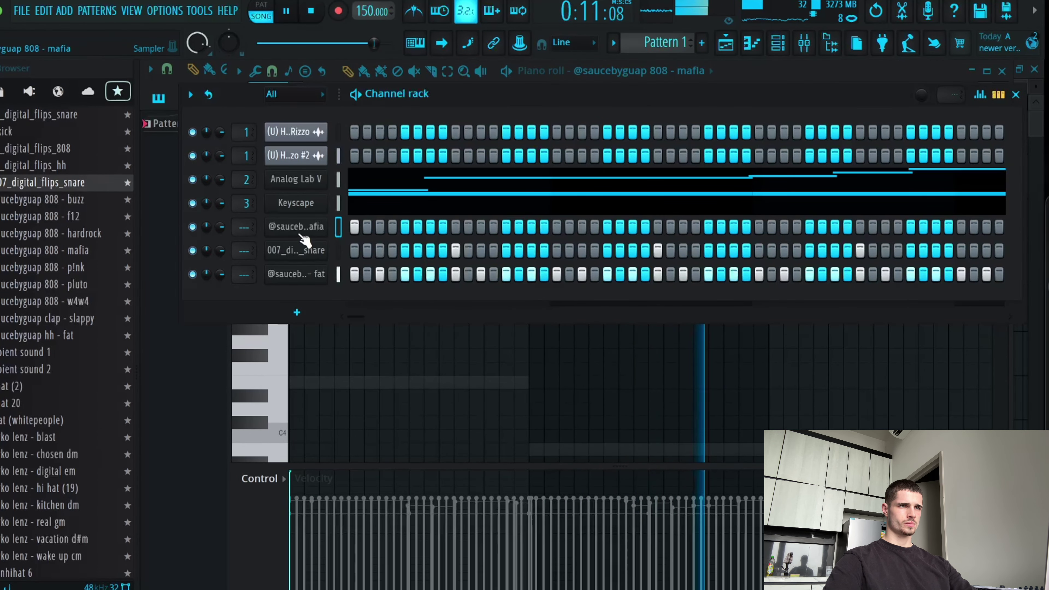
left_click(347, 381)
right_click(429, 376)
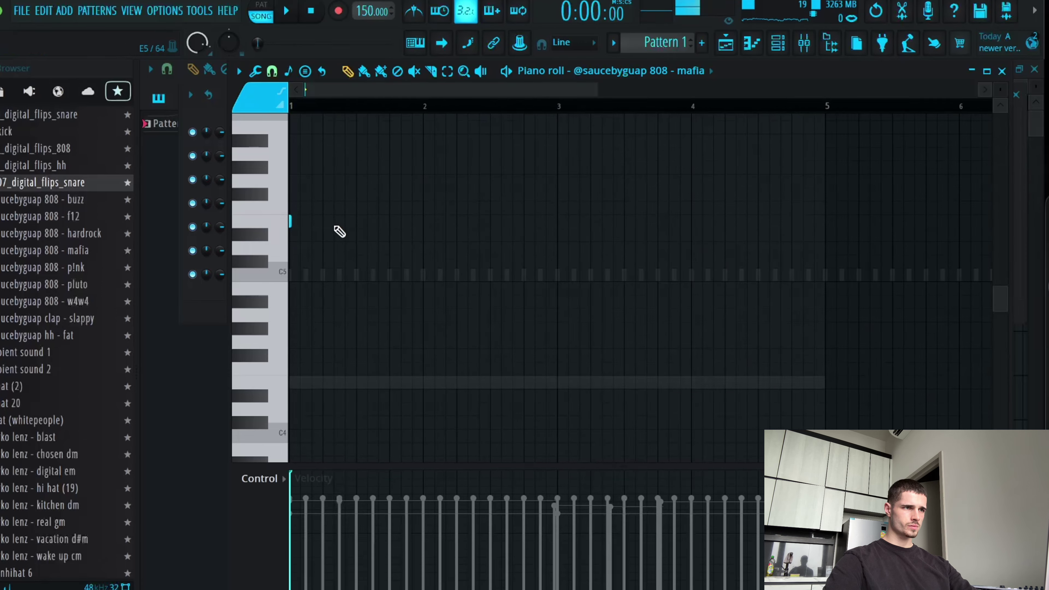
left_click(389, 222)
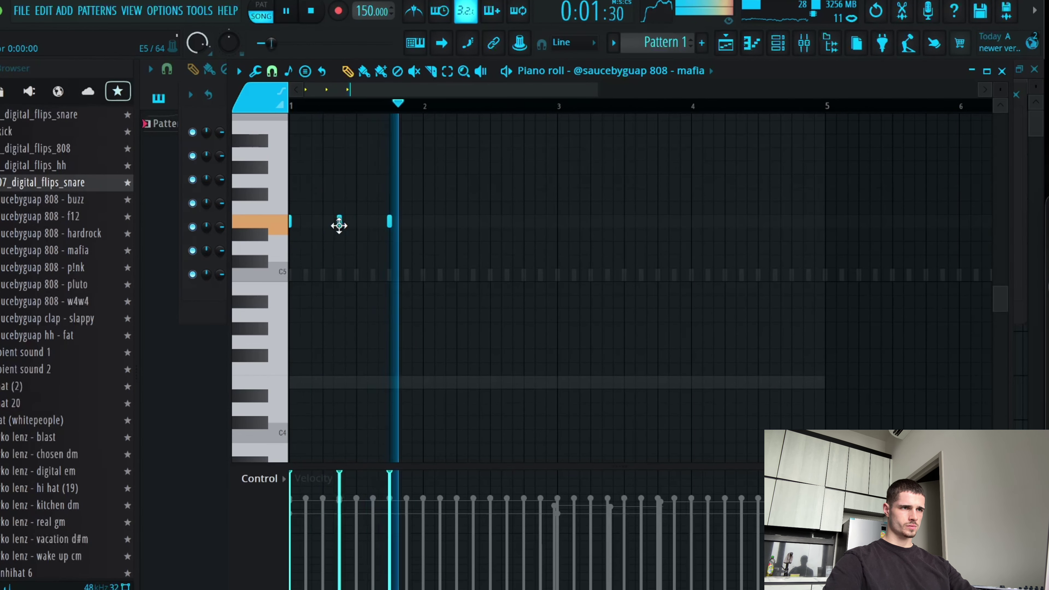
Step: Duplicate the two-bar 808 phrase to bar 3 and add one more E5 hit in bar 4
key("ctrl+a")
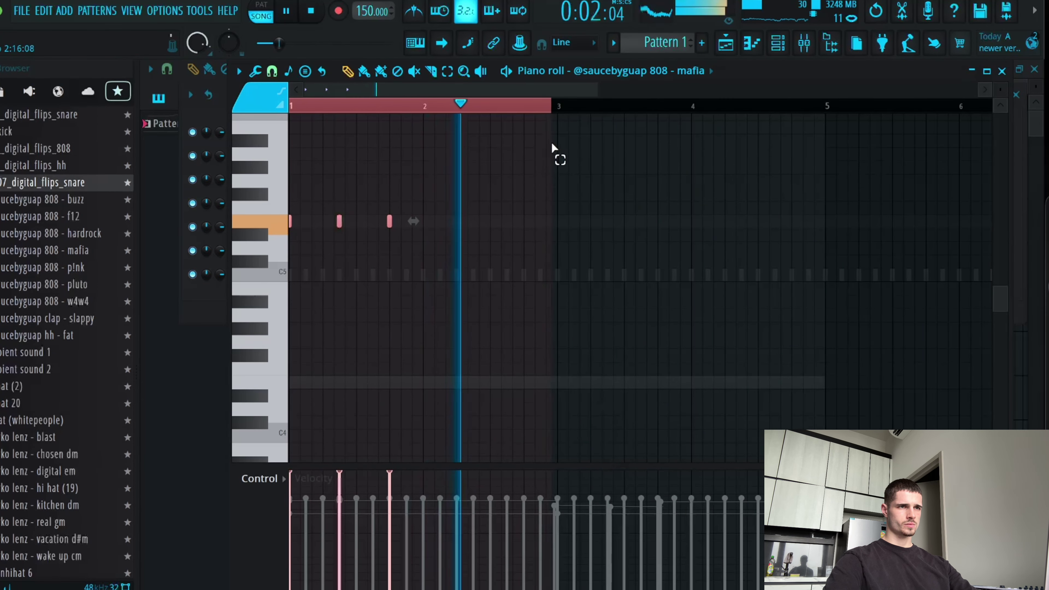
key("ctrl+b")
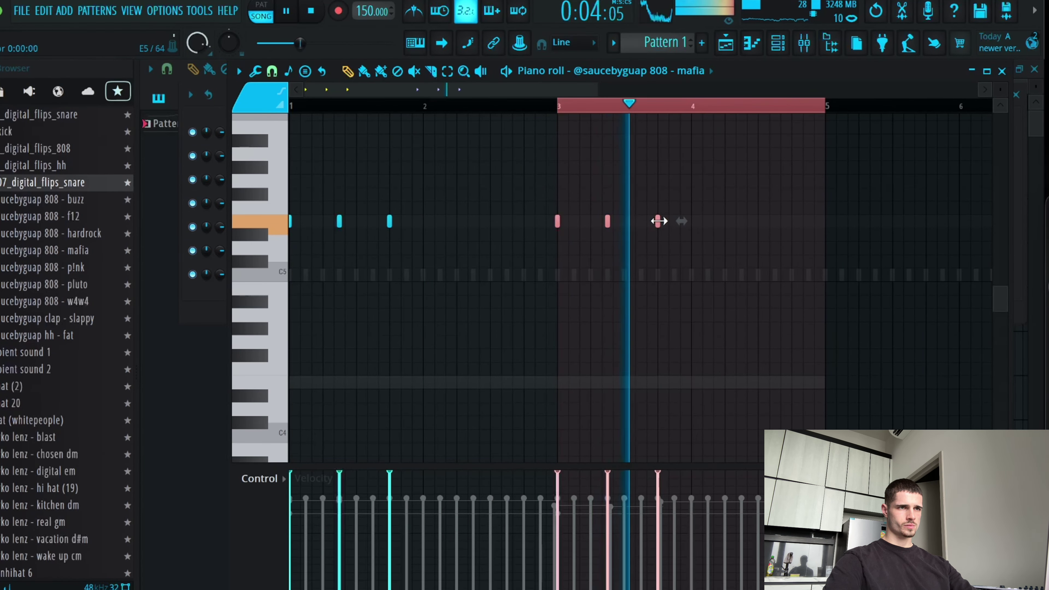
left_click(724, 222)
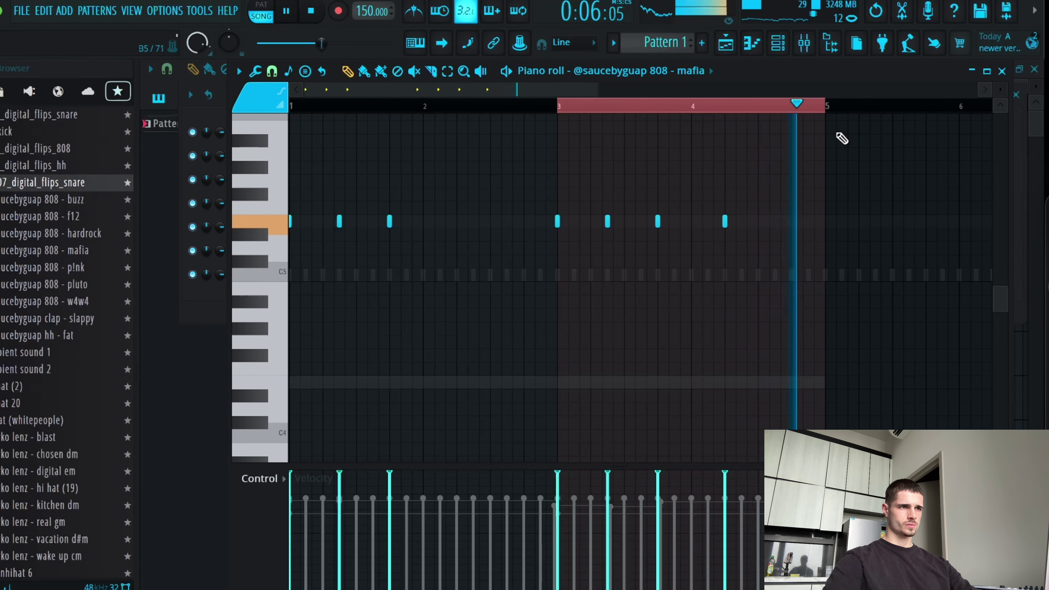
Step: Duplicate the four-bar 808 phrase to bar 5 and lower the copied notes to B4
key("ctrl+a")
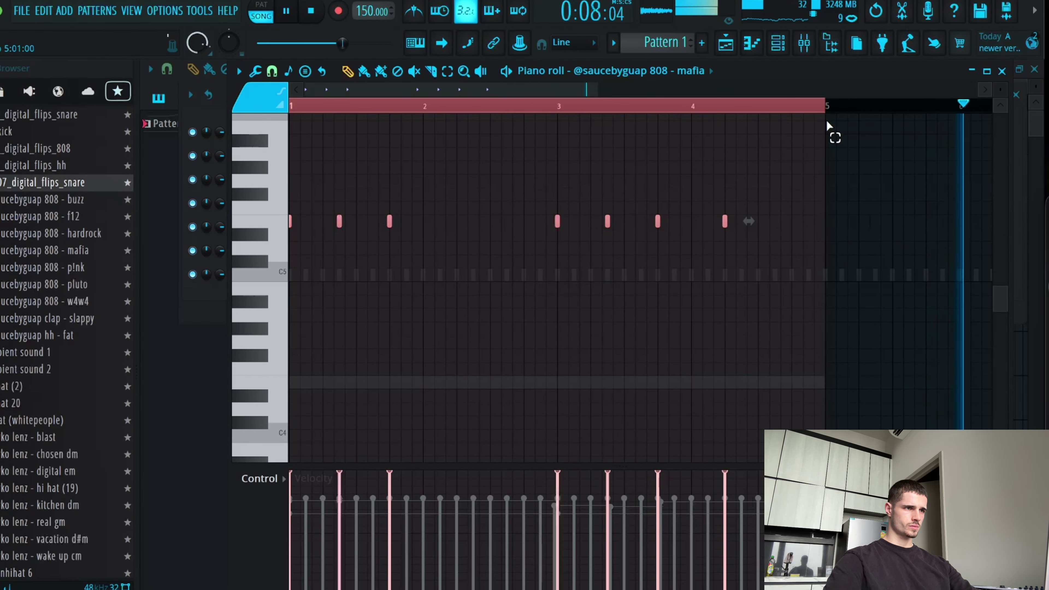
key("ctrl+b")
key("space")
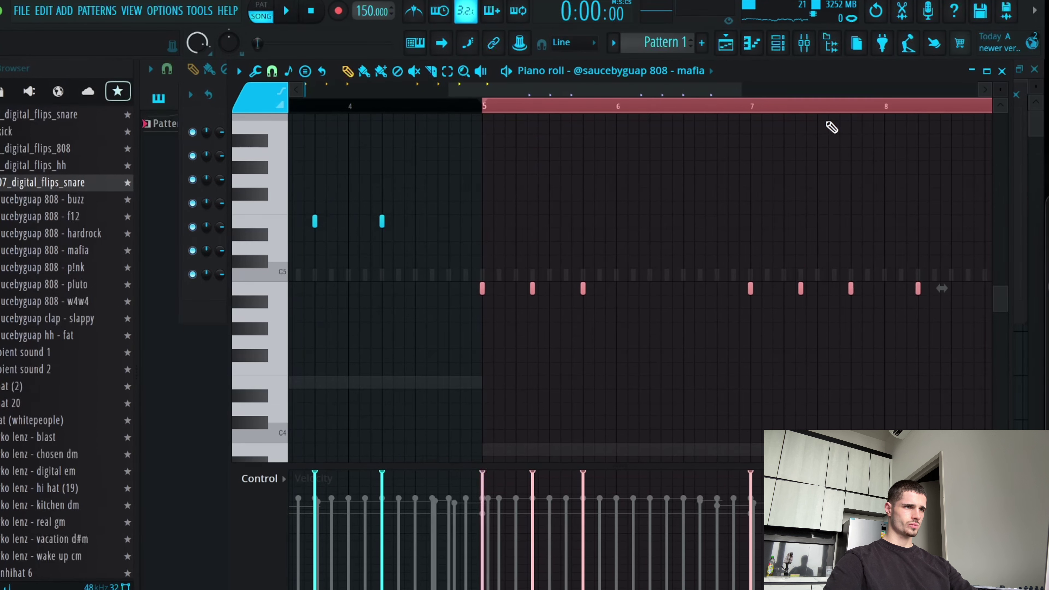
Step: Return to the channel rack and turn on Cut itself for the 808 - mafia channel
left_click(219, 310)
right_click(289, 228)
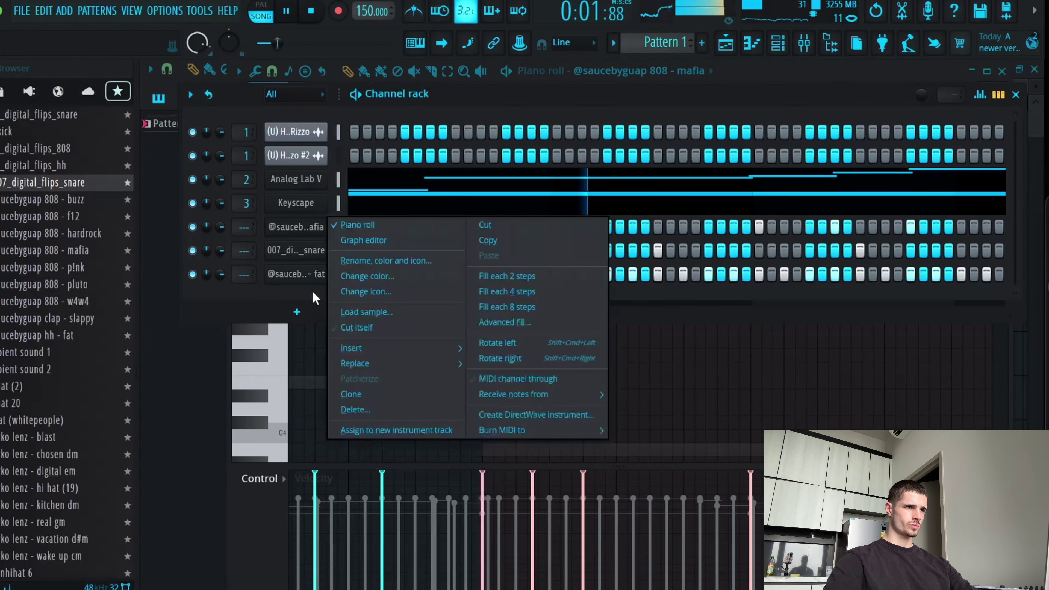
left_click(340, 329)
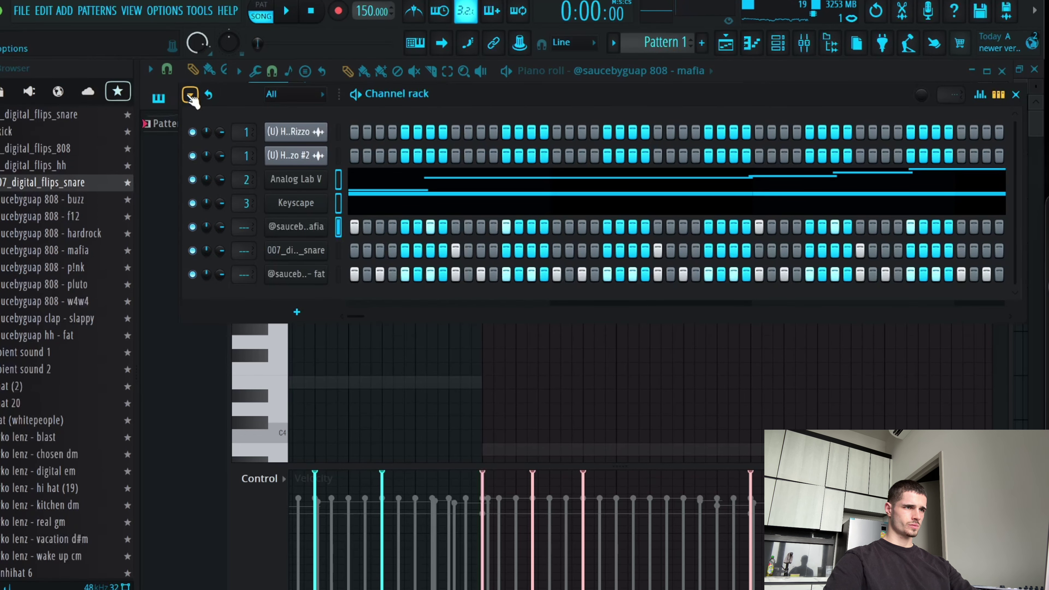
Step: Transpose the selected Analog Lab V, Keyscape and 808 channels by 3 semitones
left_click(191, 97)
left_click(244, 288)
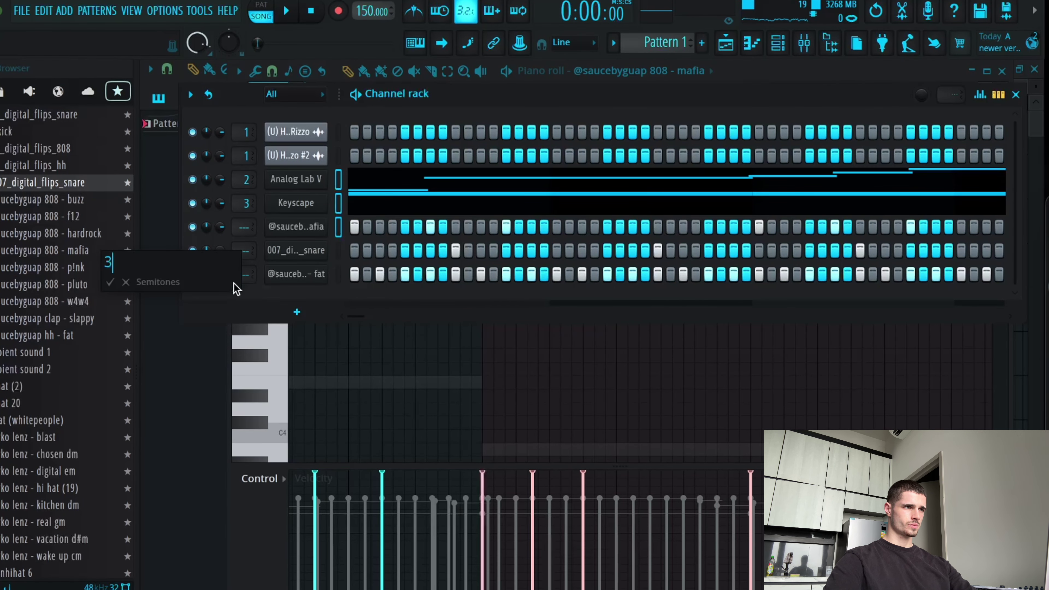
type("3")
key("Return")
Step: Retune both Hidden audio clips through their time-stretching pitch, setting the second clip to +200 cents
key("F5")
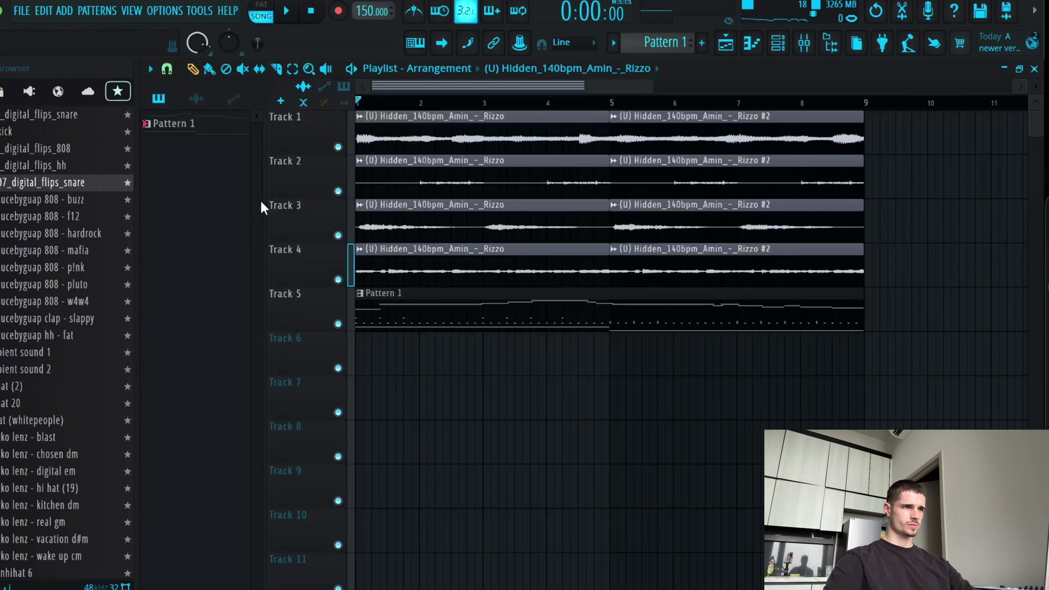
double_click(411, 132)
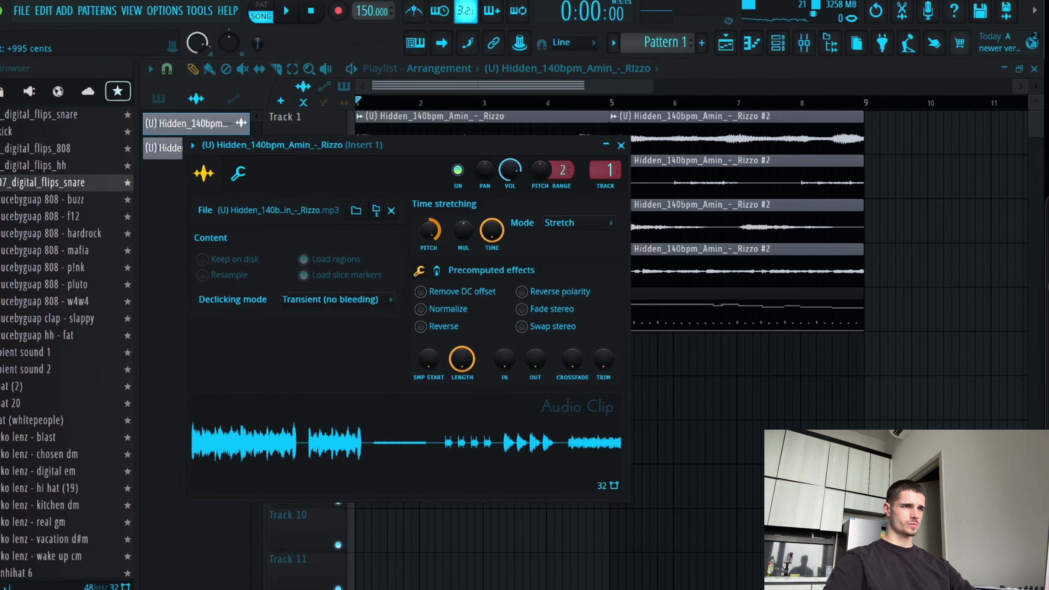
double_click(741, 141)
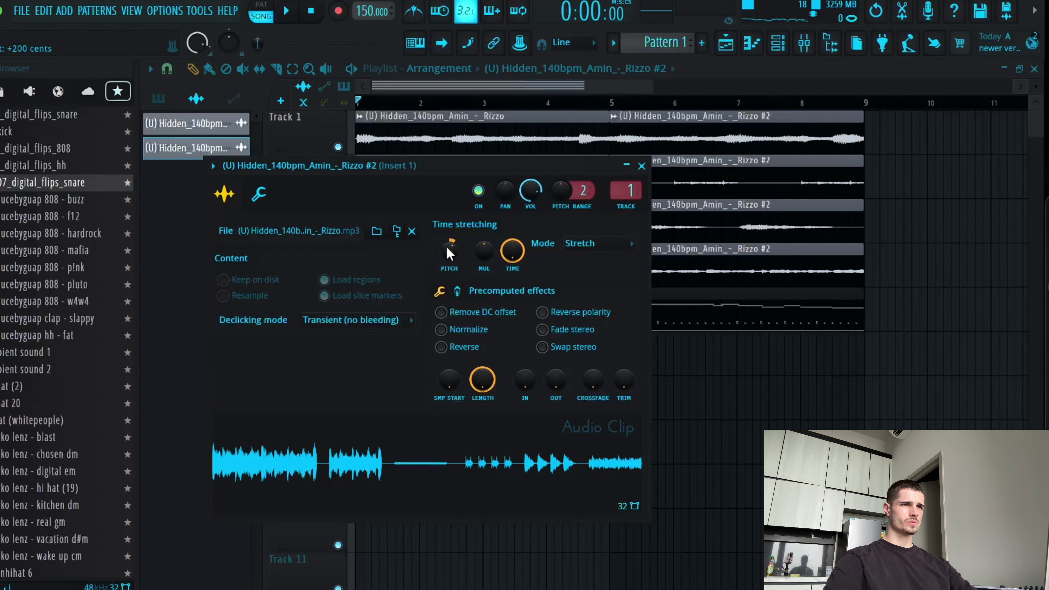
left_click(641, 166)
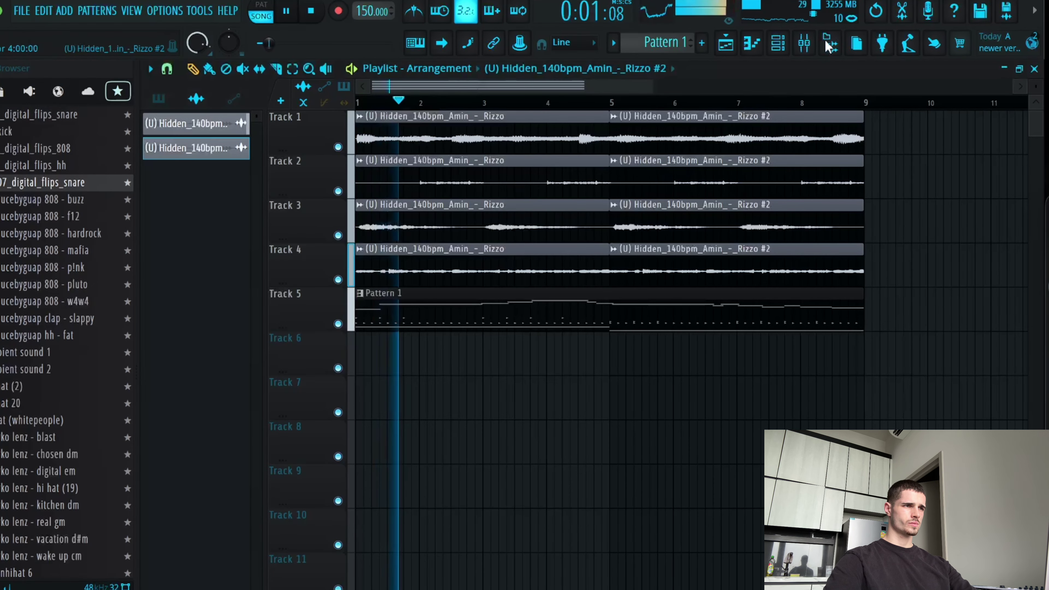
Step: Bring up the channel rack over the mixer and set the 808 - mafia channel's volume to about 69%
left_click(778, 43)
left_click(778, 42)
left_click(804, 43)
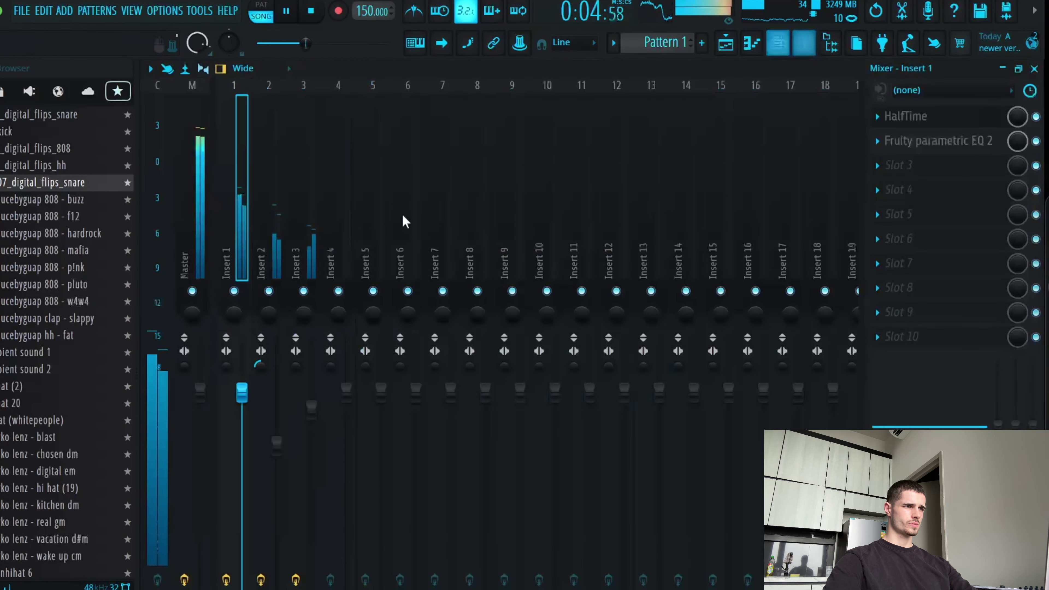
left_click(778, 43)
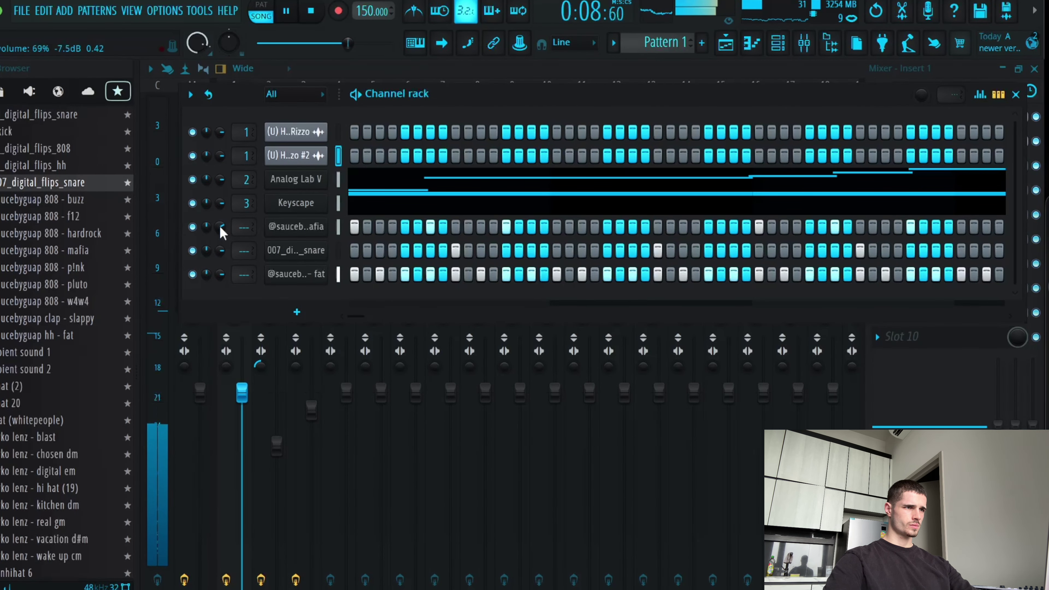
left_click_drag(80, 203, 343, 156)
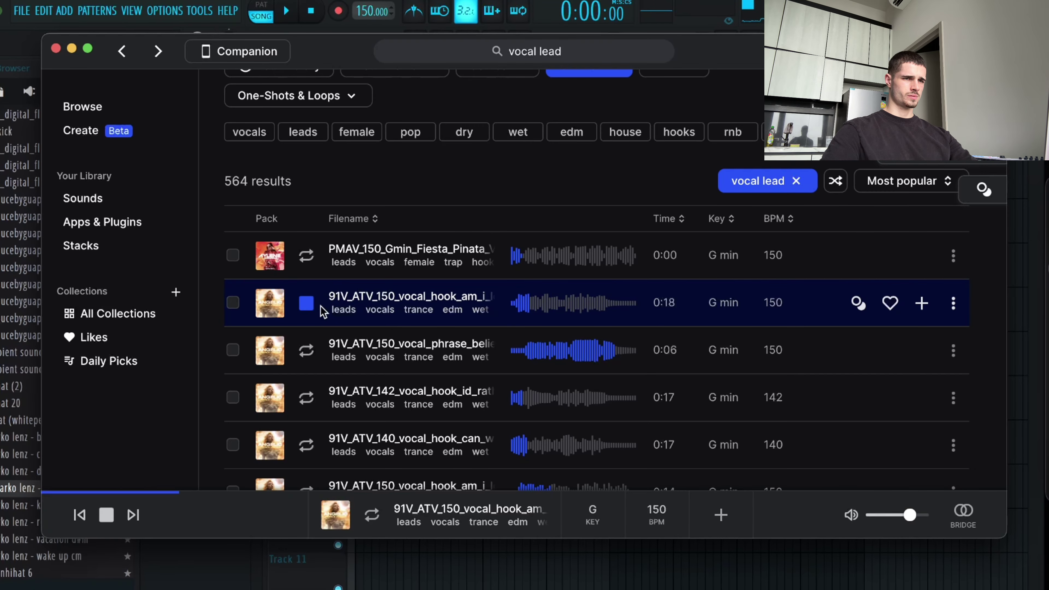
Step: Add 91V_ATV_150_vocal_hook_am_i_losing_me_lead_wet_Gm.wav to the Splice library and place it on playlist Track 7 early in bar 1
scroll(805, 322, "up", 1)
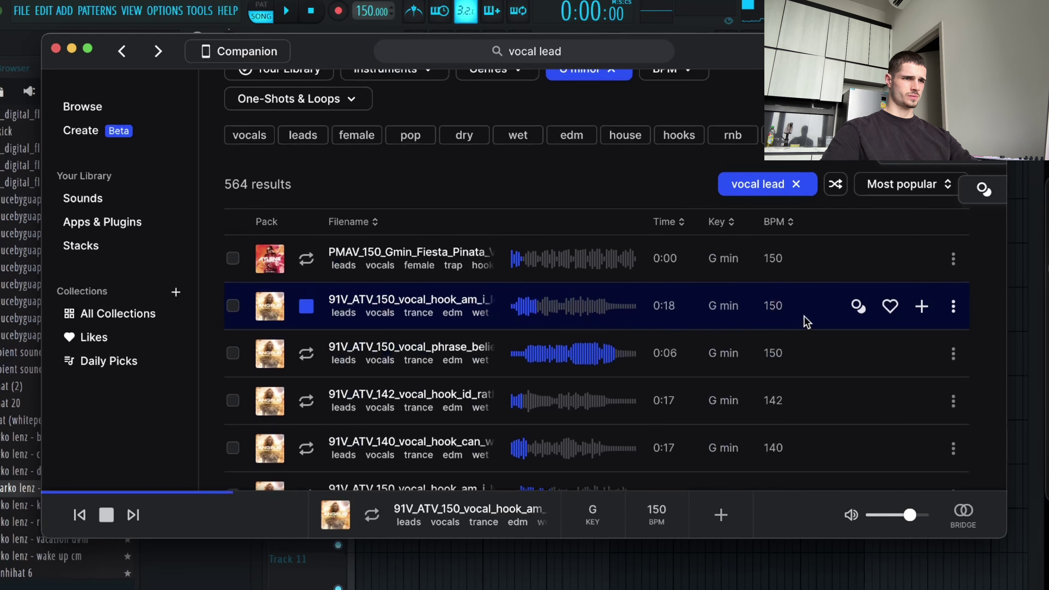
left_click(922, 306)
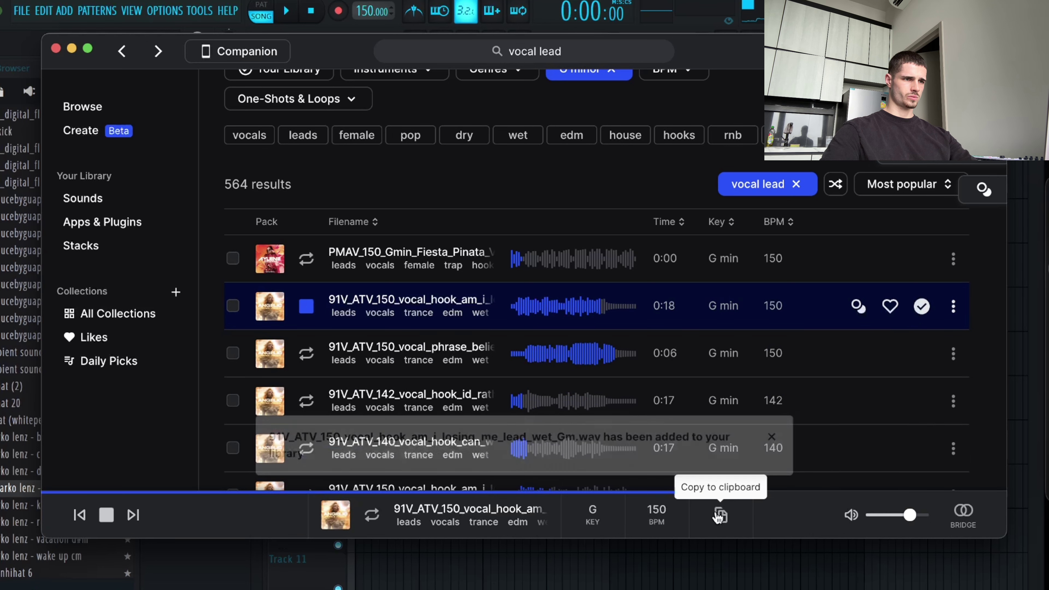
left_click_drag(449, 509, 223, 438)
key("space")
key("space")
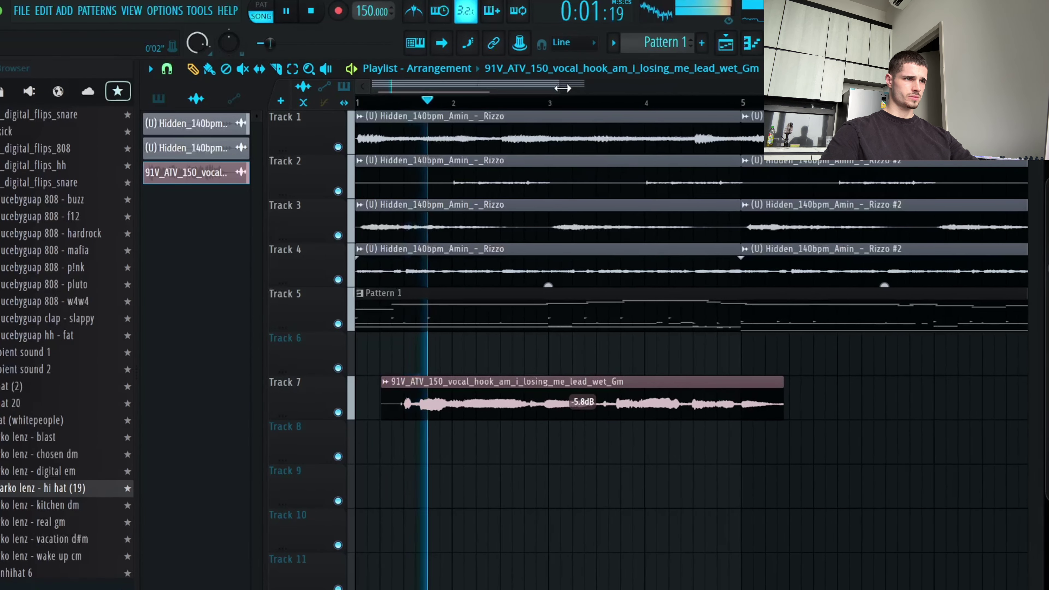
Step: Route the vocal hook clip to free mixer track 4 and solo that track
left_click_drag(563, 89, 588, 89)
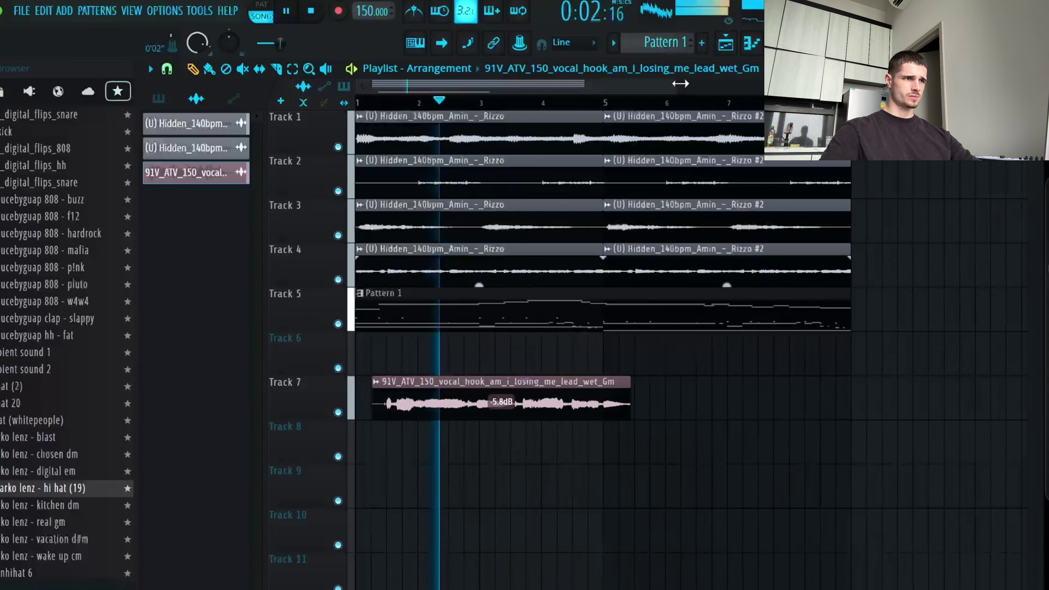
double_click(463, 400)
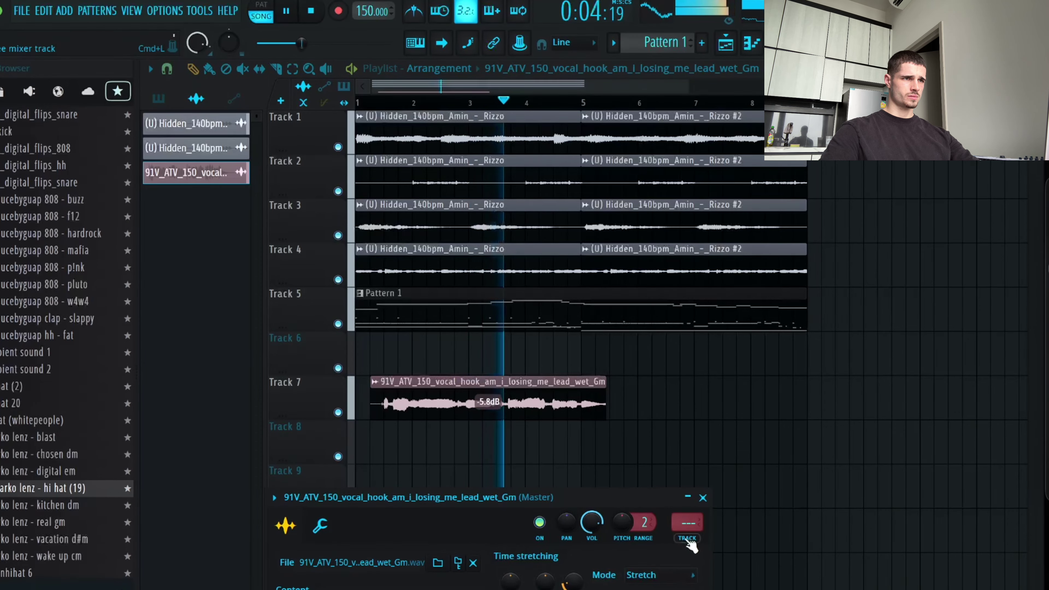
key("super+l")
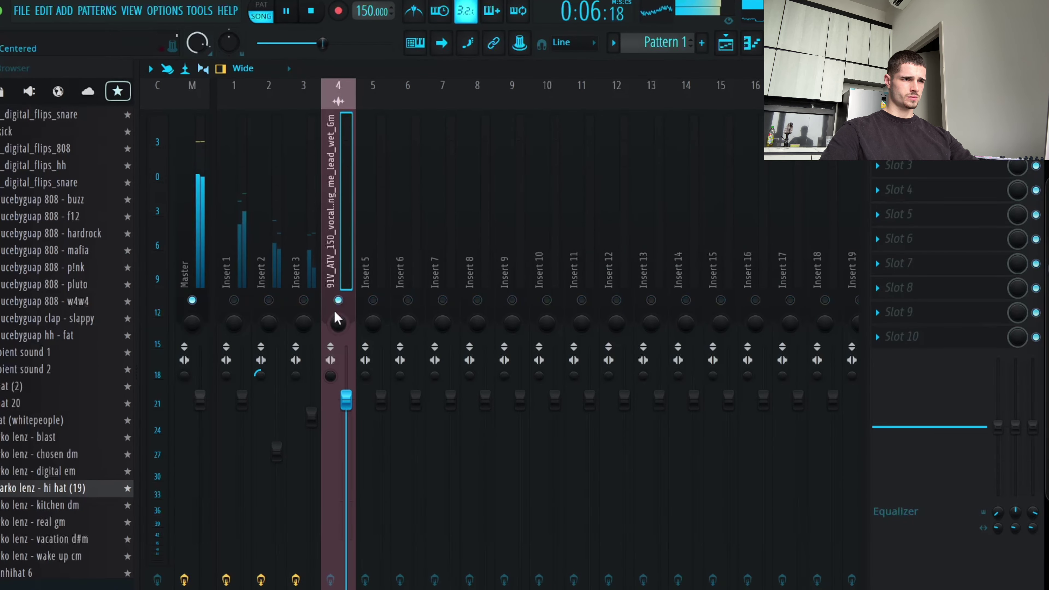
Step: Load the Comeback Kid delay in the first effect slot of the vocal's mixer track
left_click(877, 166)
left_click(685, 135)
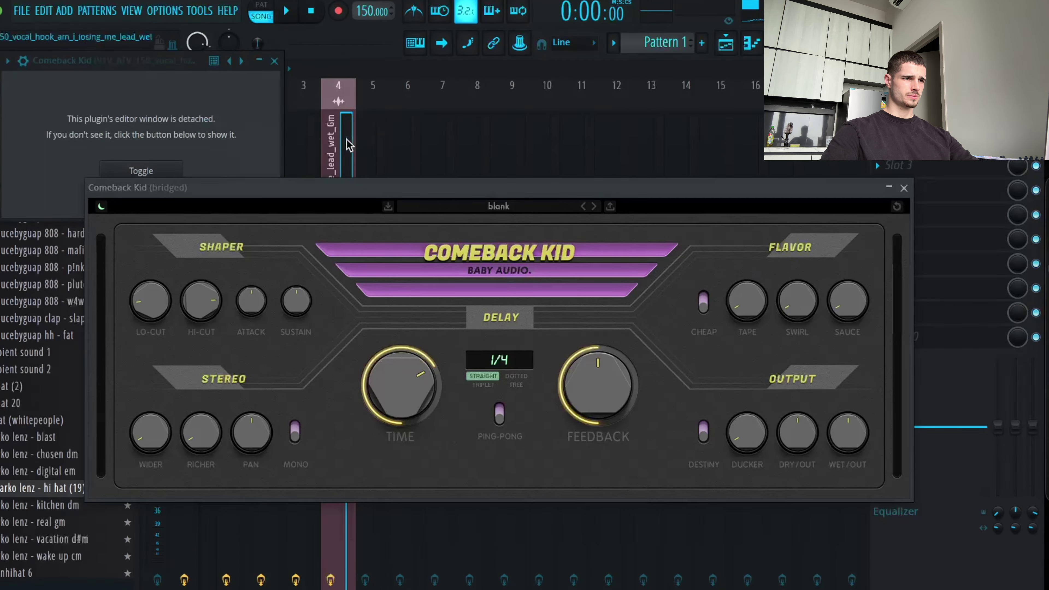
key("space")
left_click(274, 61)
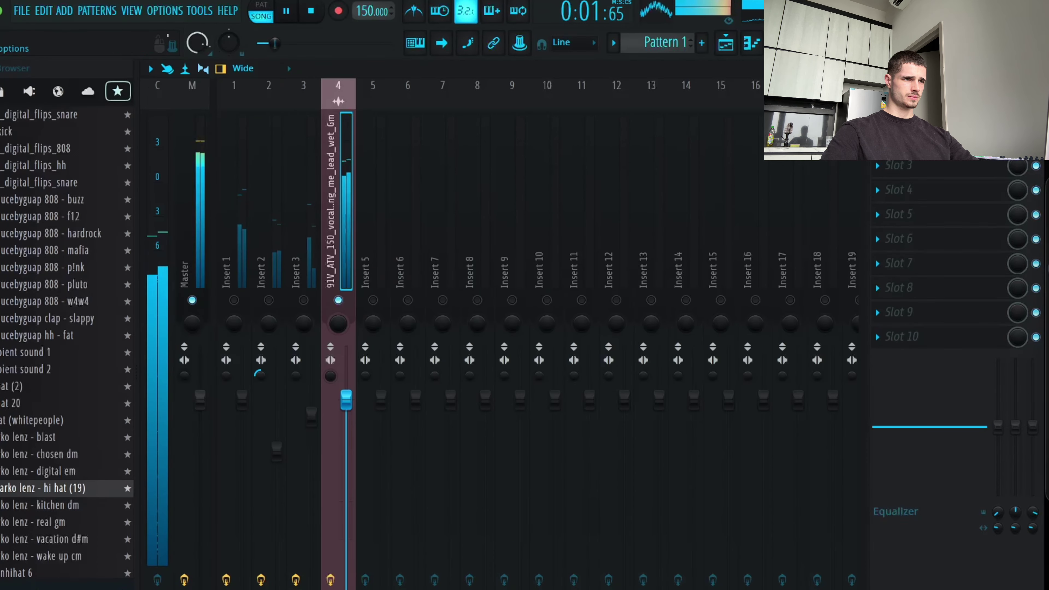
left_click(904, 117)
left_click(904, 117)
left_click(904, 117)
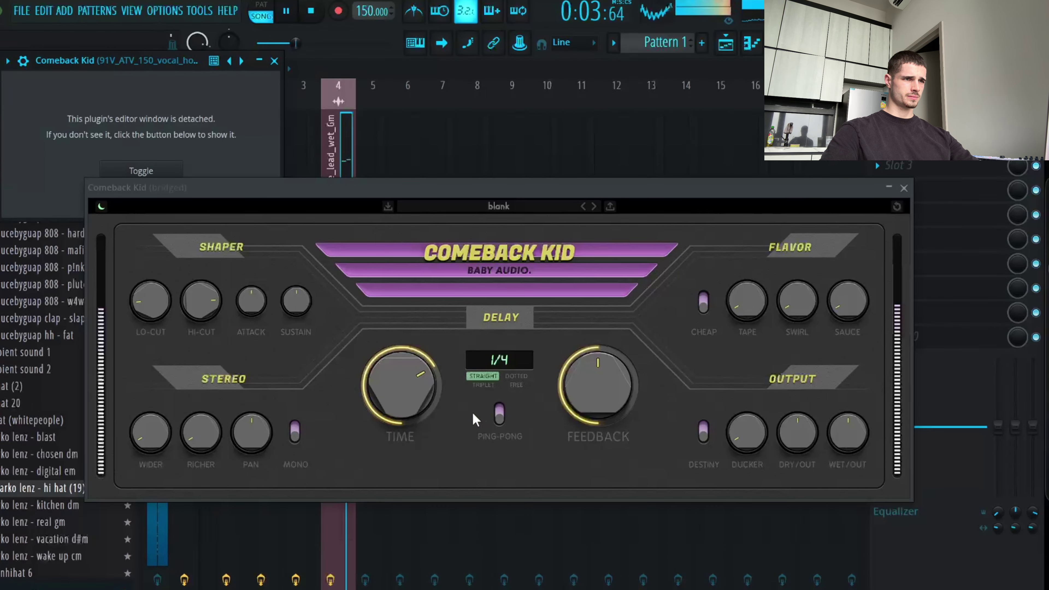
Step: Set Comeback Kid's delay time to 1/2, feedback to about 30% and wet output to about 62%
left_click_drag(406, 407, 413, 327)
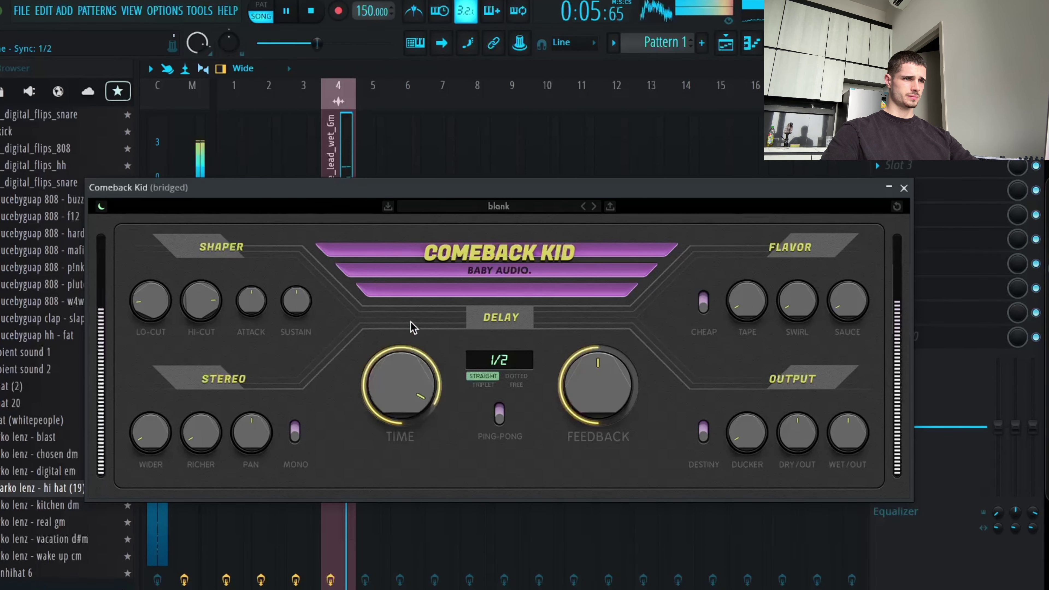
left_click_drag(604, 354, 597, 430)
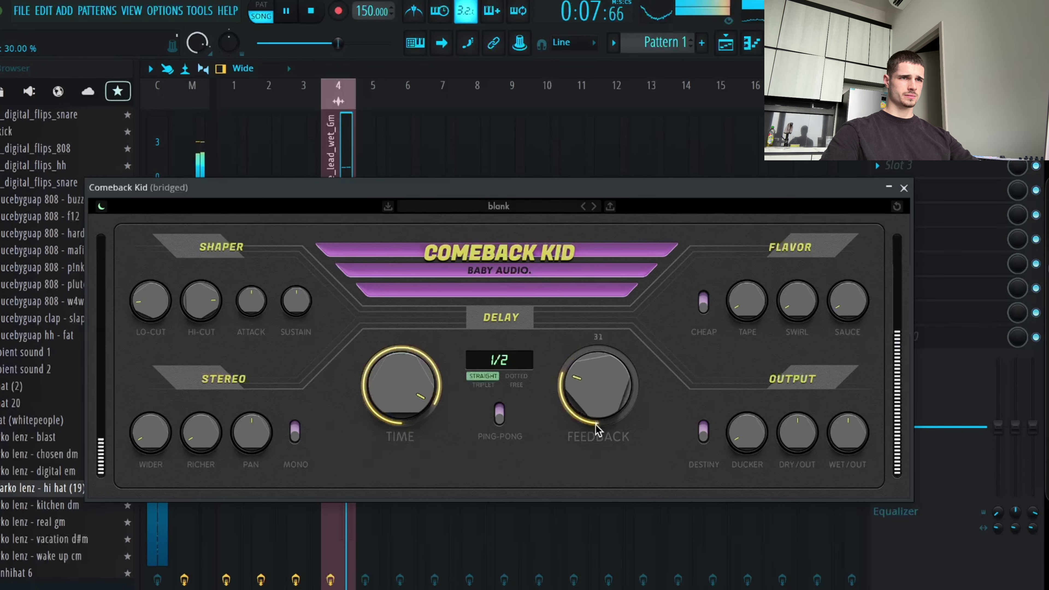
left_click_drag(848, 433, 831, 468)
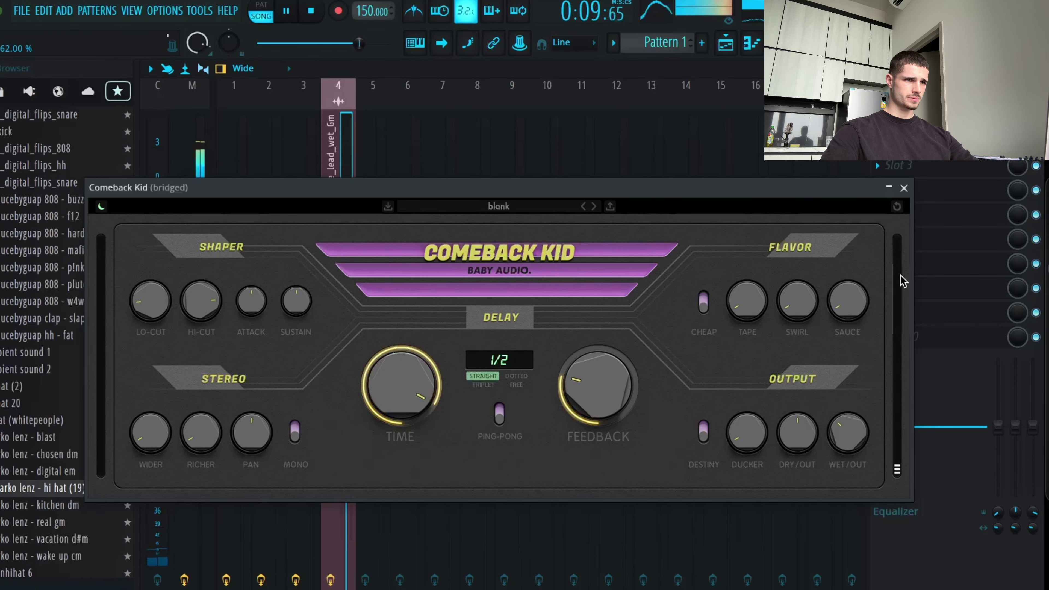
left_click(904, 188)
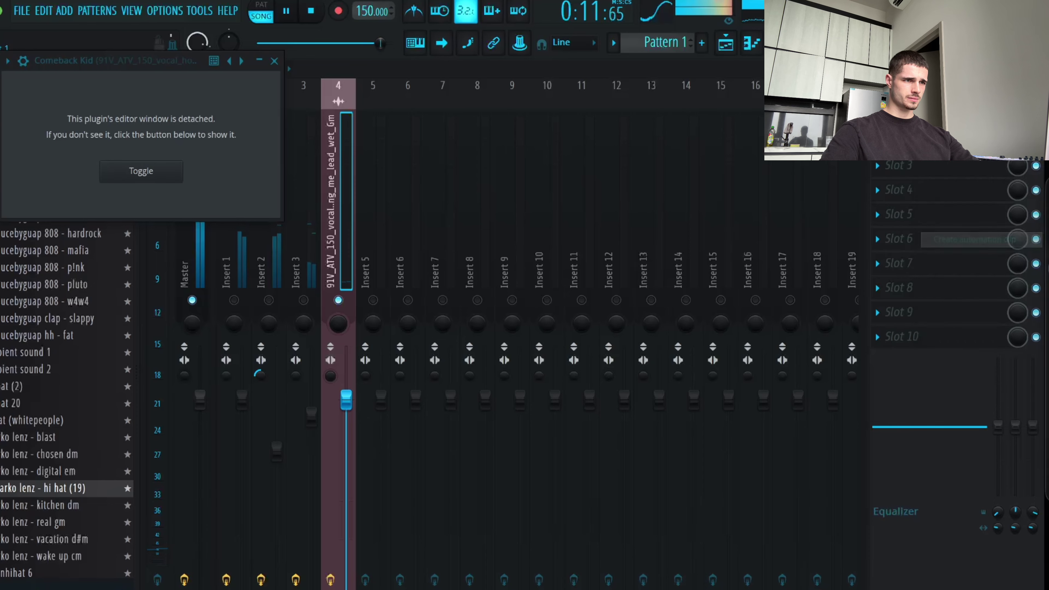
Step: Automate Comeback Kid's mix level on Track 6 at 0% until bar 4 step 5, rising to 100% at bar 5, ending the clip at bar 9
left_click(1034, 69)
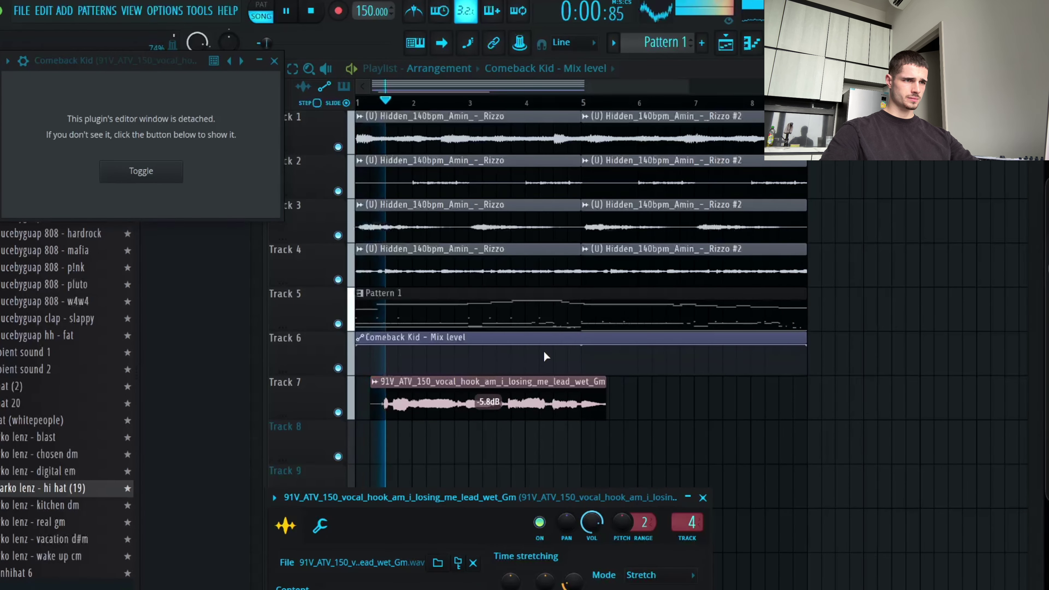
right_click(540, 374)
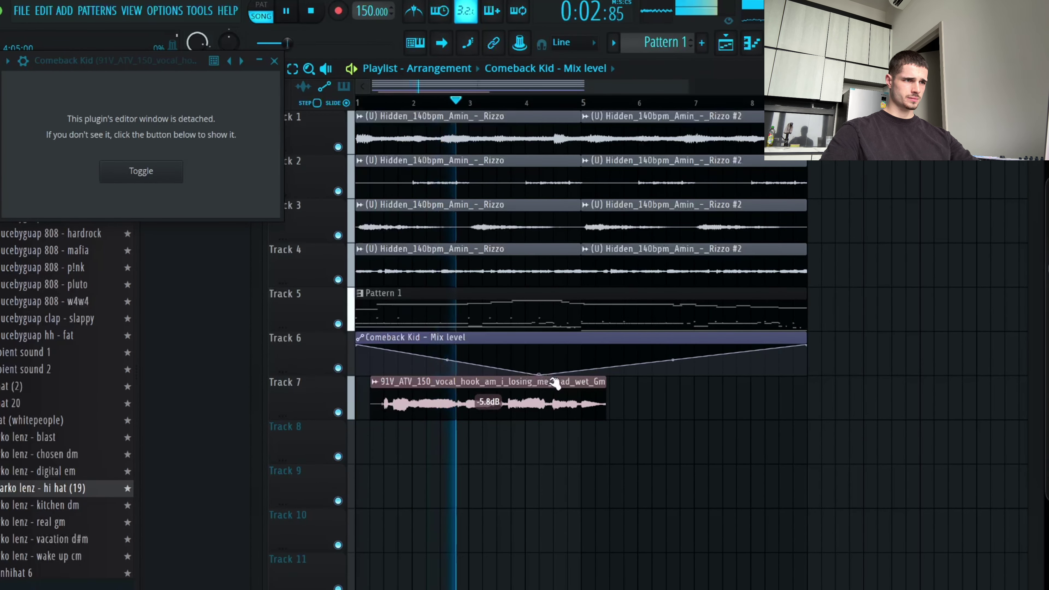
right_click(552, 382)
key("ctrl+z")
right_click(570, 346)
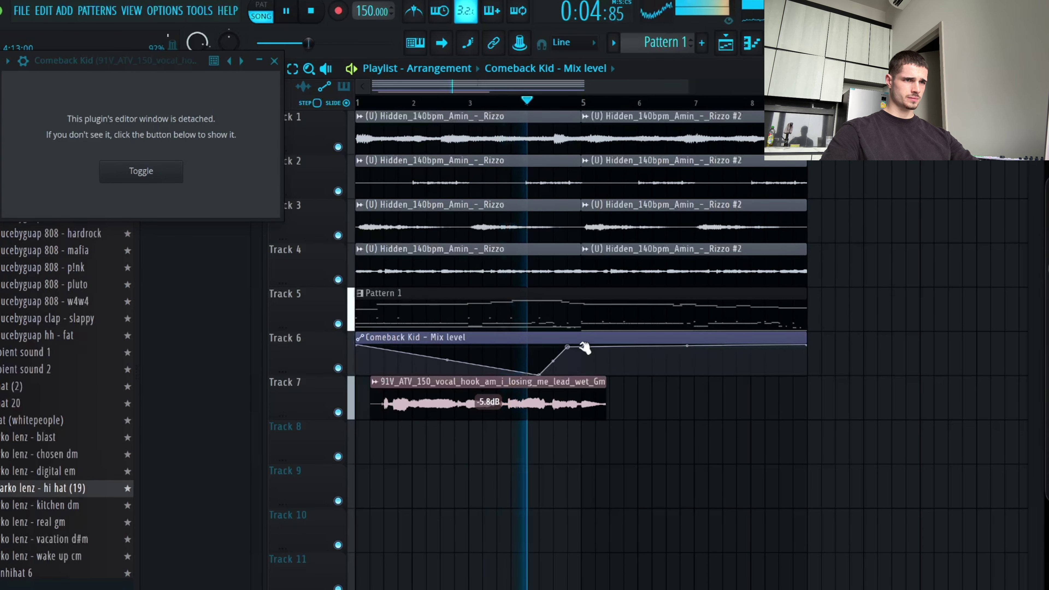
left_click_drag(570, 346, 582, 344)
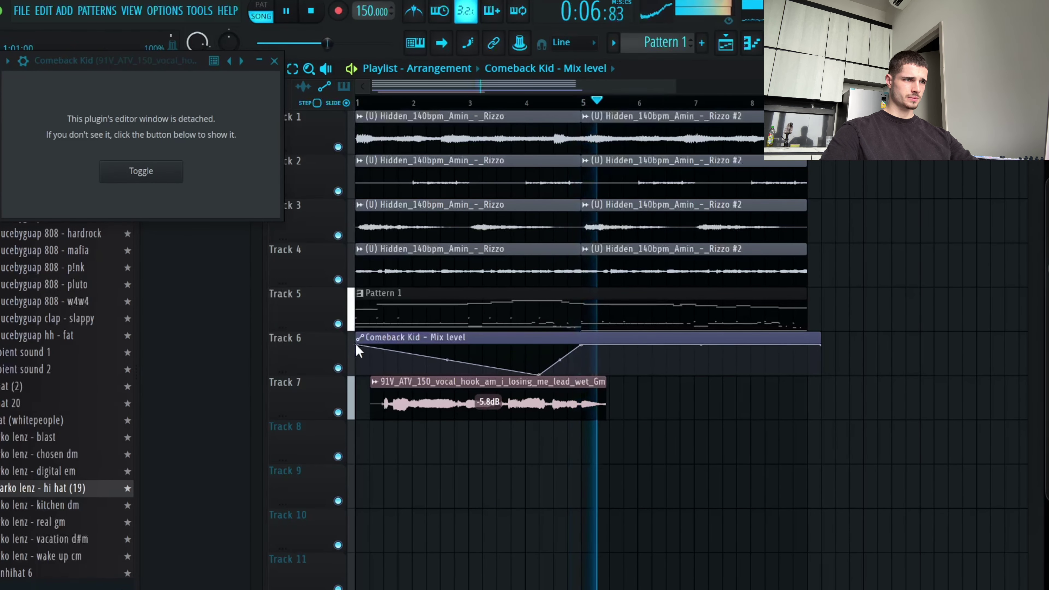
left_click_drag(357, 345, 345, 378)
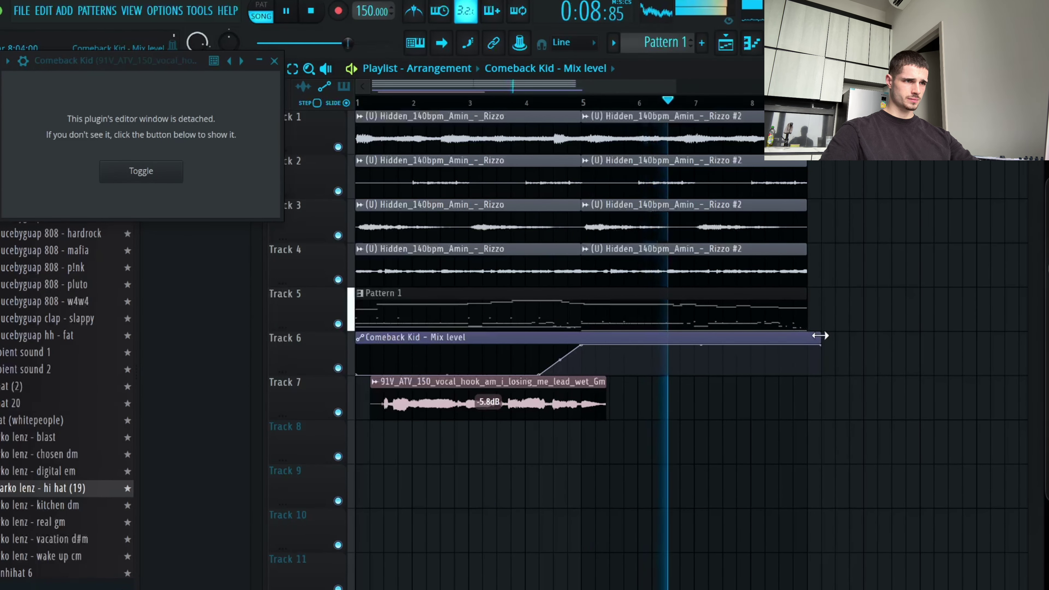
left_click_drag(820, 336, 807, 337)
Step: Slice the vocal clip on Track 7 midway through bar 4 and copy its second part to midway through bar 6
scroll(766, 405, "up", 3)
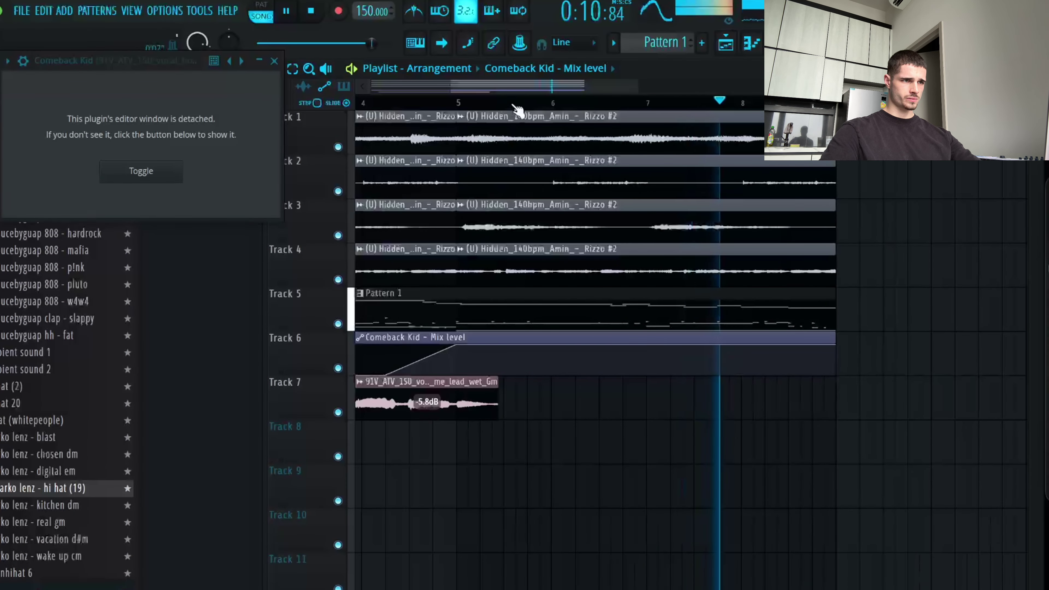
scroll(505, 105, "left", 2)
left_click(472, 102)
key("space")
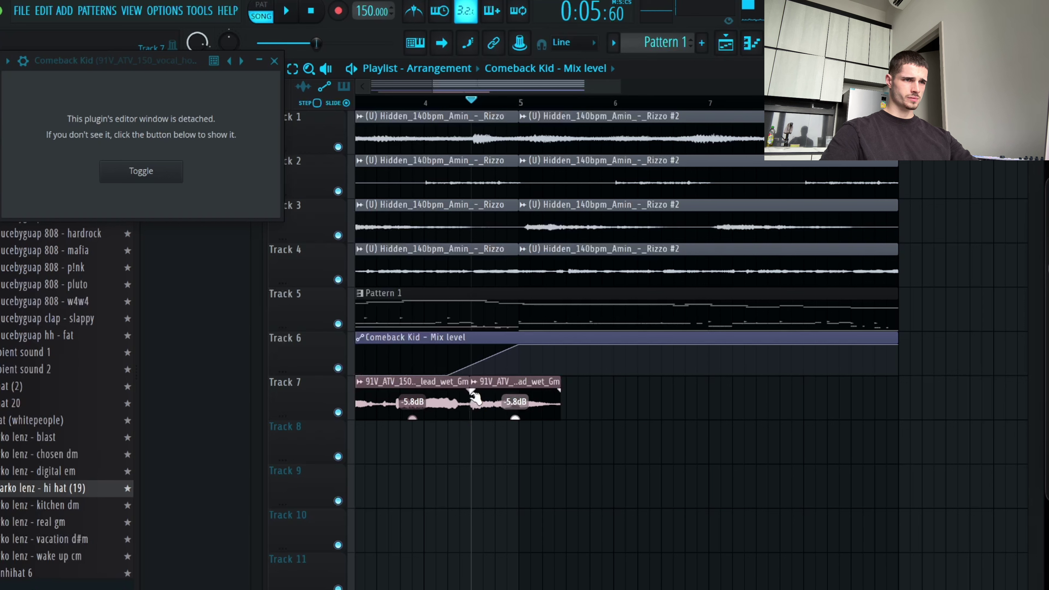
mouse_move(499, 402)
left_mouse_down()
mouse_move(880, 401)
mouse_move(694, 401)
mouse_move(705, 401)
left_mouse_up()
key("space")
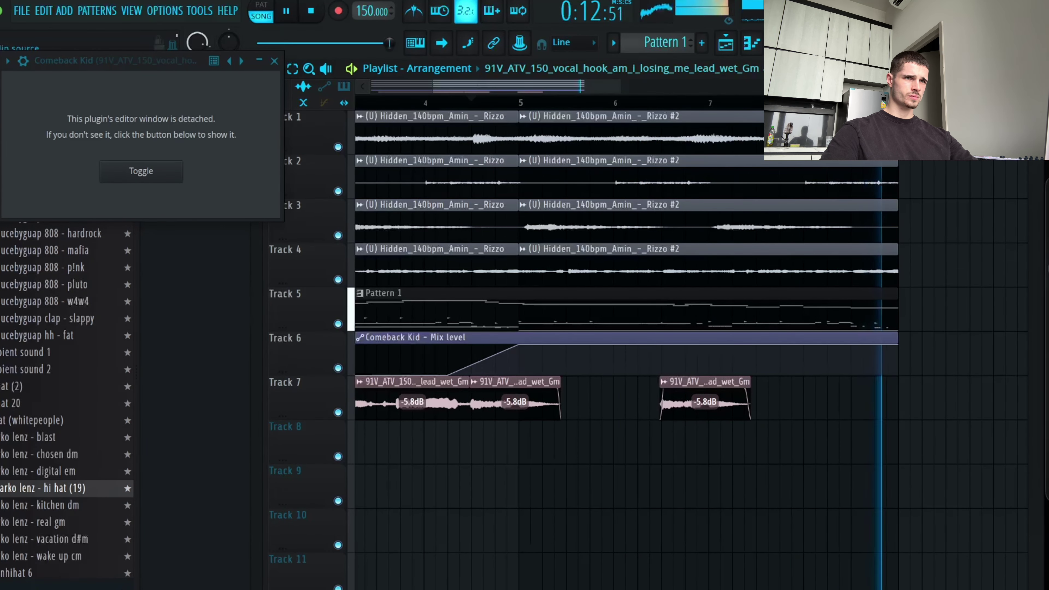
Step: Unsolo the vocal so all mixer tracks play, lower its fader and return to the playlist
key("F9")
right_click(308, 303)
right_click(310, 304)
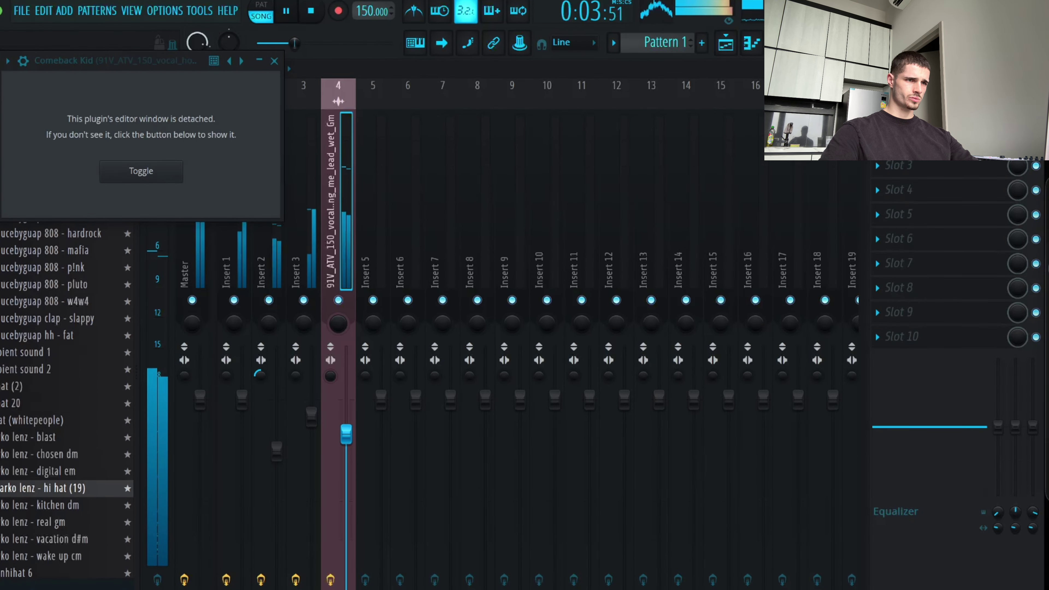
key("F5")
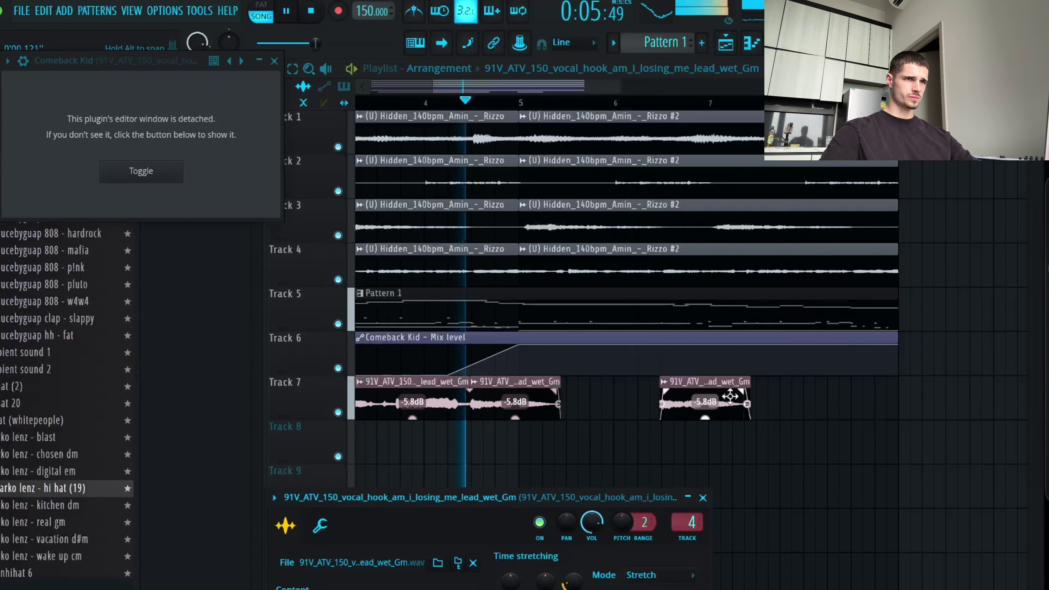
Step: Close the vocal's sampler and Comeback Kid windows and insert Fruity parametric EQ 2 in slot 2 of the vocal's mixer track
left_click(703, 499)
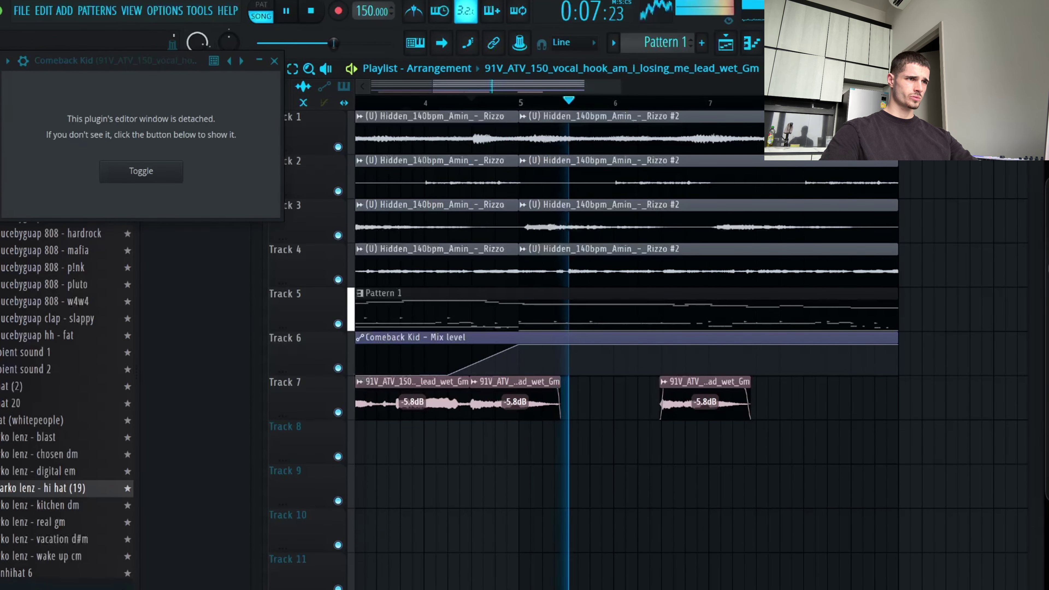
key("F9")
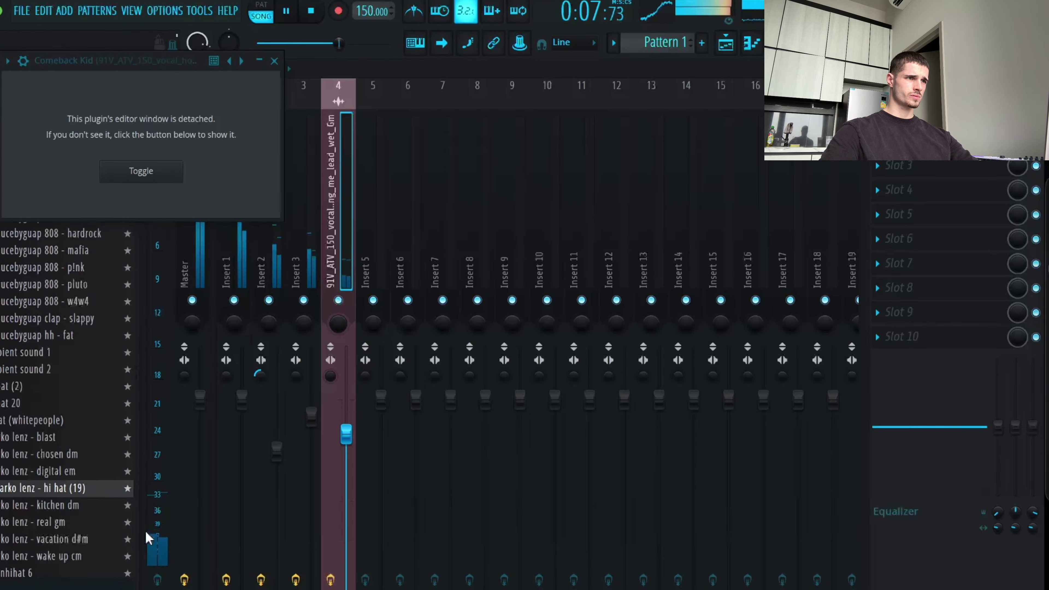
left_click(274, 62)
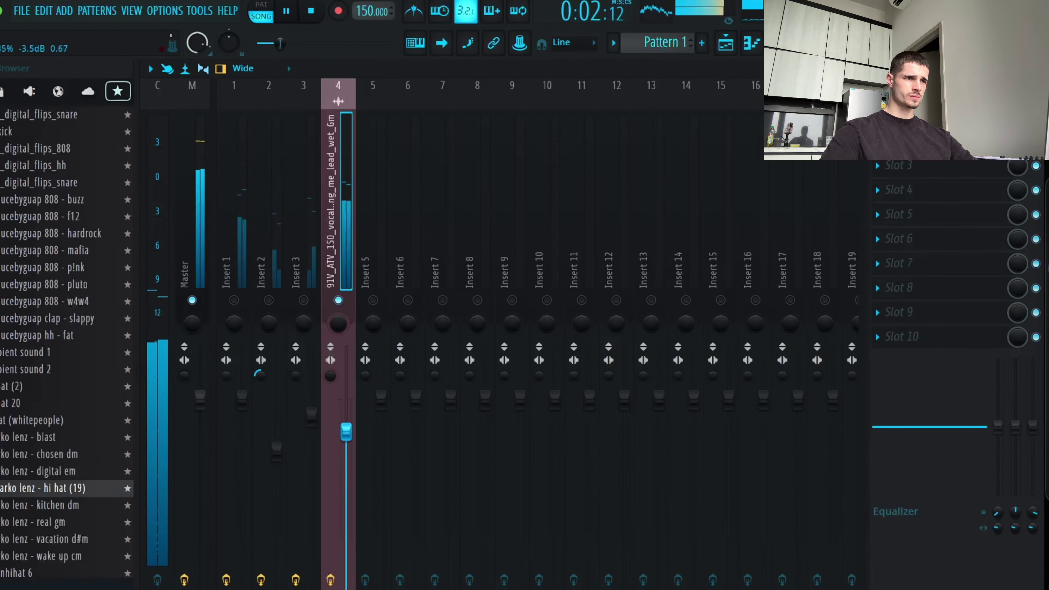
left_click(878, 142)
mouse_move(903, 157)
left_click(690, 301)
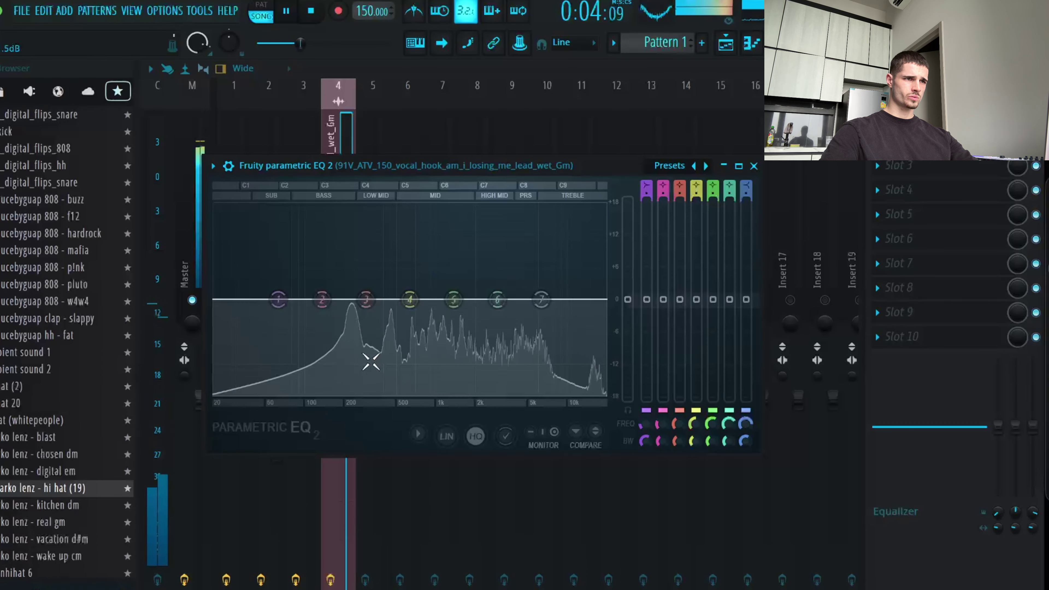
Step: Cut the vocal's lows with band 1 near 150 Hz and its highs with band 7 at about 4.5 kHz in the EQ
left_click_drag(278, 300, 336, 396)
mouse_move(627, 299)
left_mouse_down()
mouse_move(627, 344)
mouse_move(627, 301)
left_mouse_up()
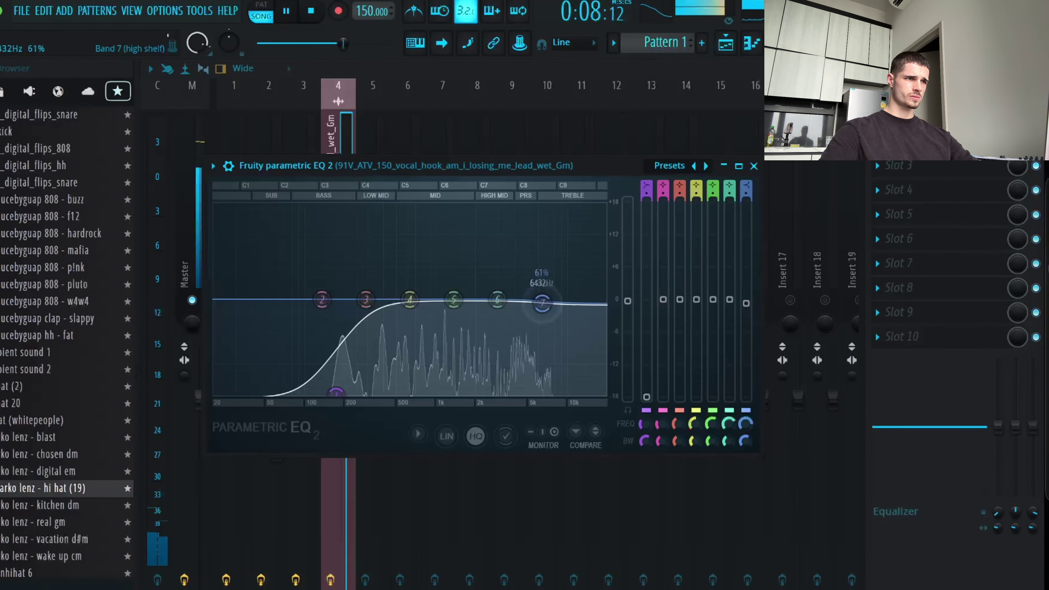
left_click_drag(541, 300, 536, 393)
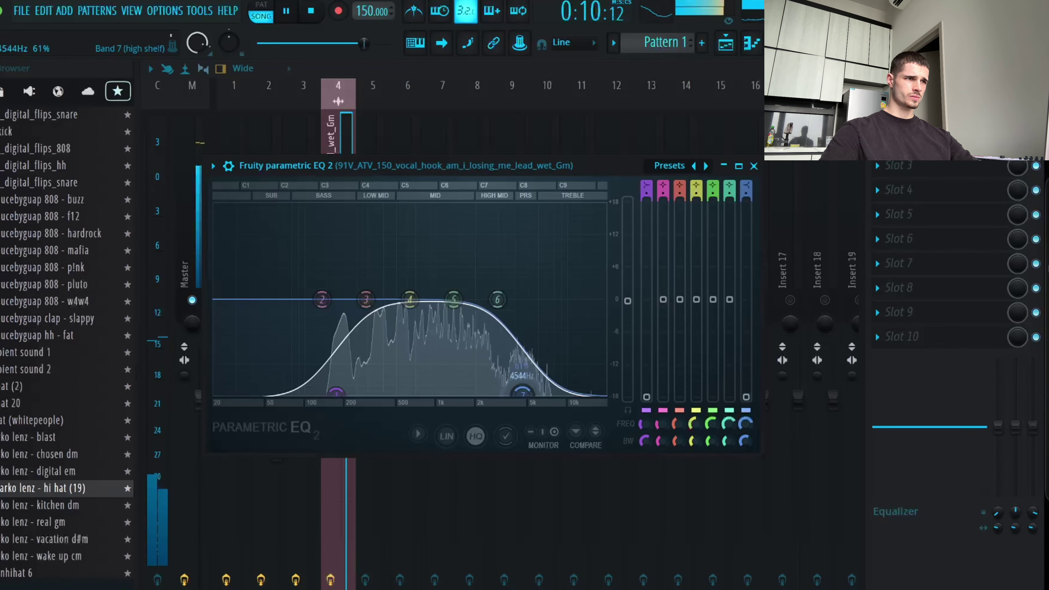
key("Escape")
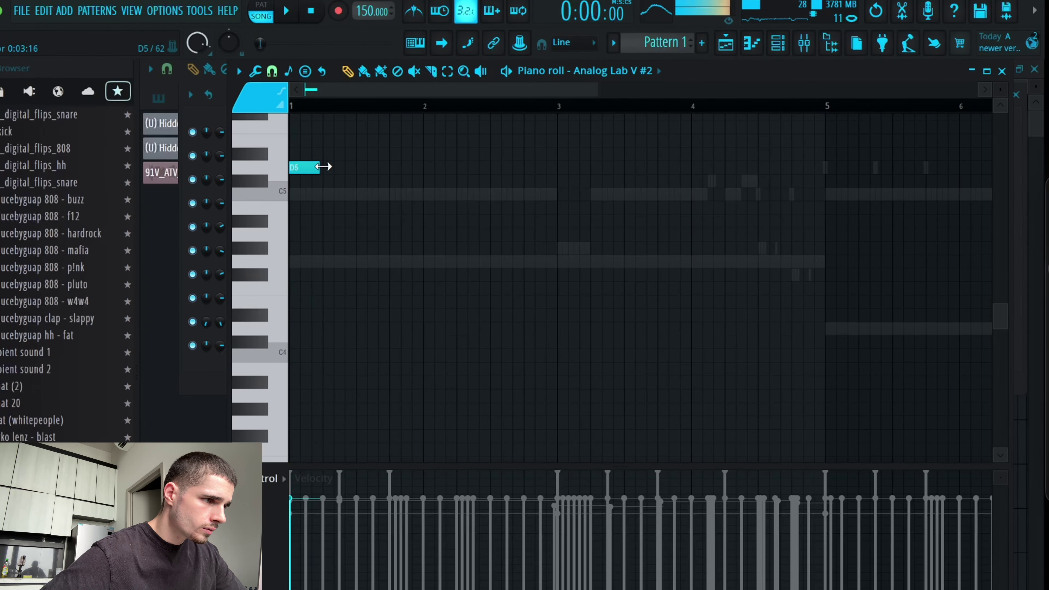
Step: Enter a one-bar Analog Lab V #2 melody of D5, D5, D#5 and A4 over repeated offbeat G4 notes
left_click_drag(323, 166, 329, 170)
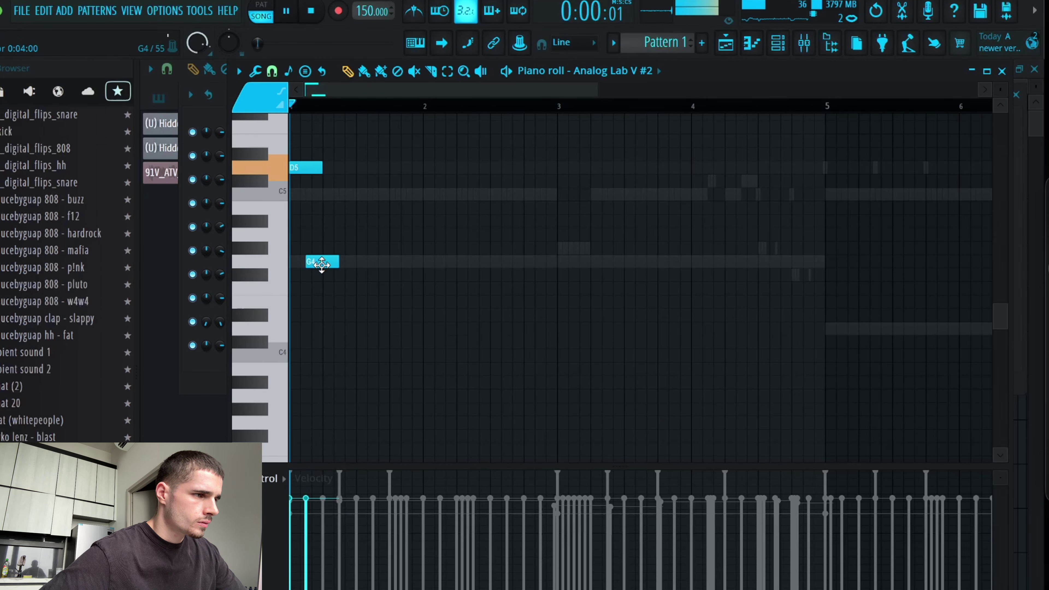
left_click(326, 167)
key("space")
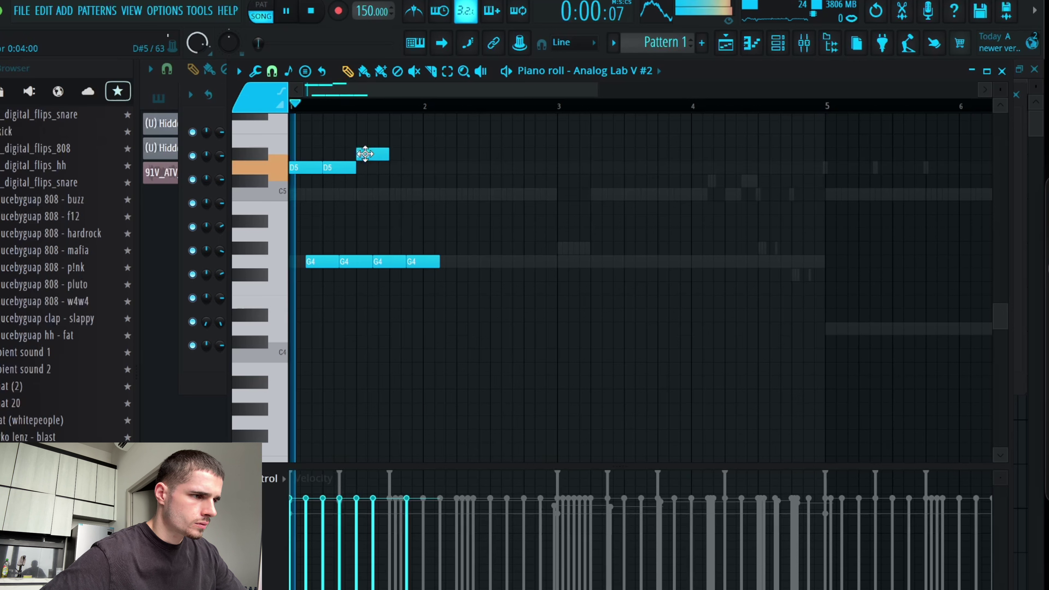
left_click(393, 194)
key("space")
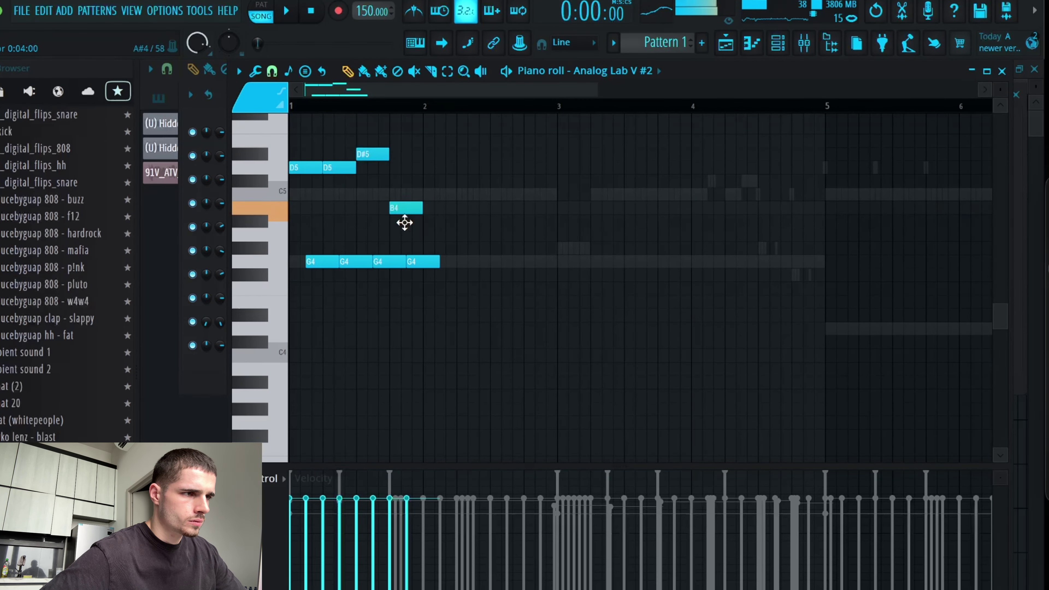
key("space")
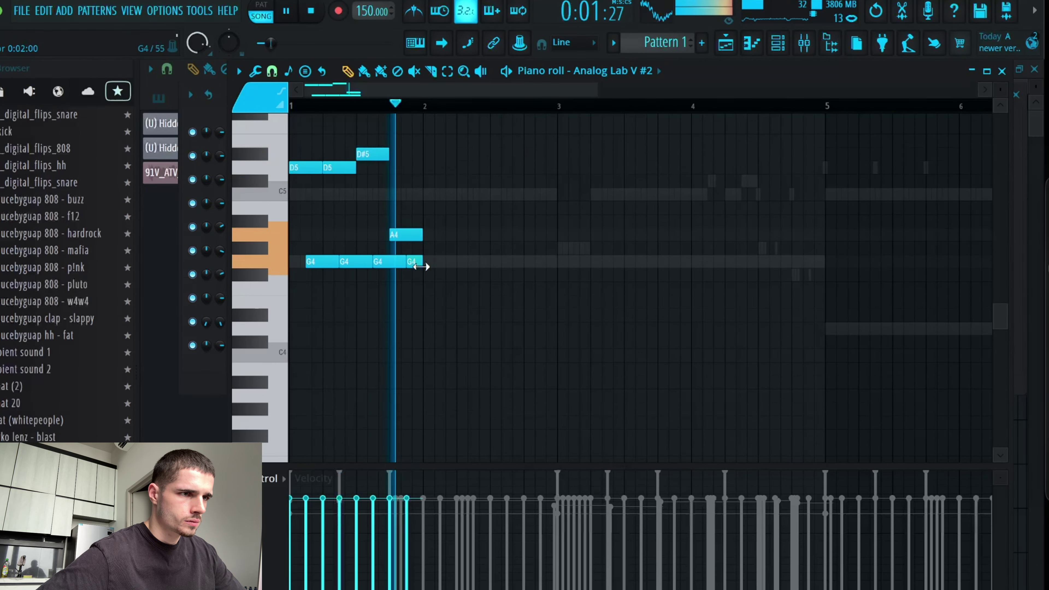
Step: Repeat the one-bar melody through bar 4 and raise all its notes by one octave
key("ctrl+b")
key("ctrl+b")
key("ctrl+b")
left_click_drag(897, 333, 9, 89)
key("ctrl+Up")
key("ctrl+Up")
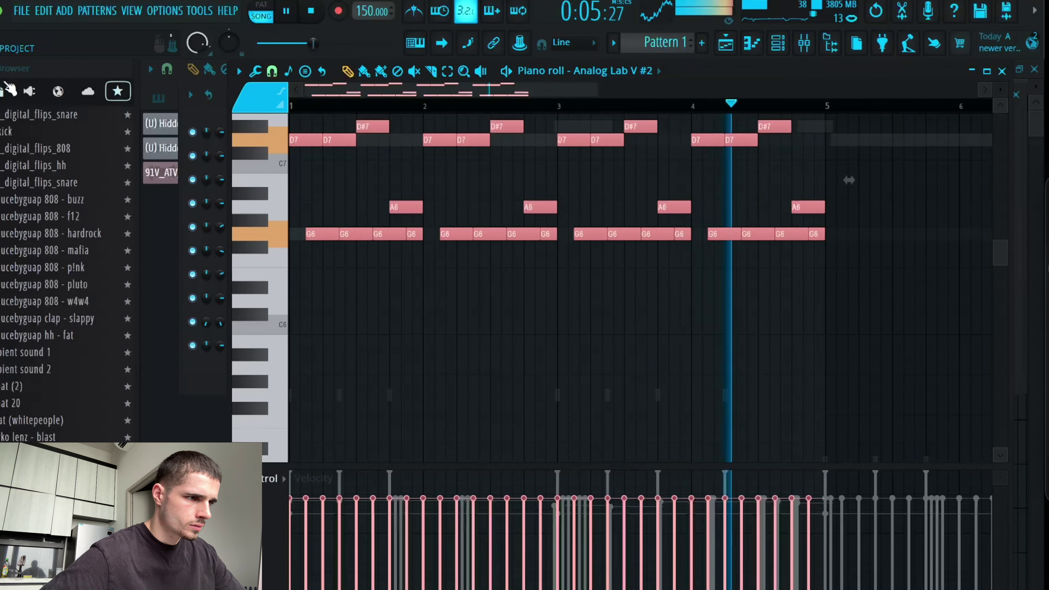
key("ctrl+Down")
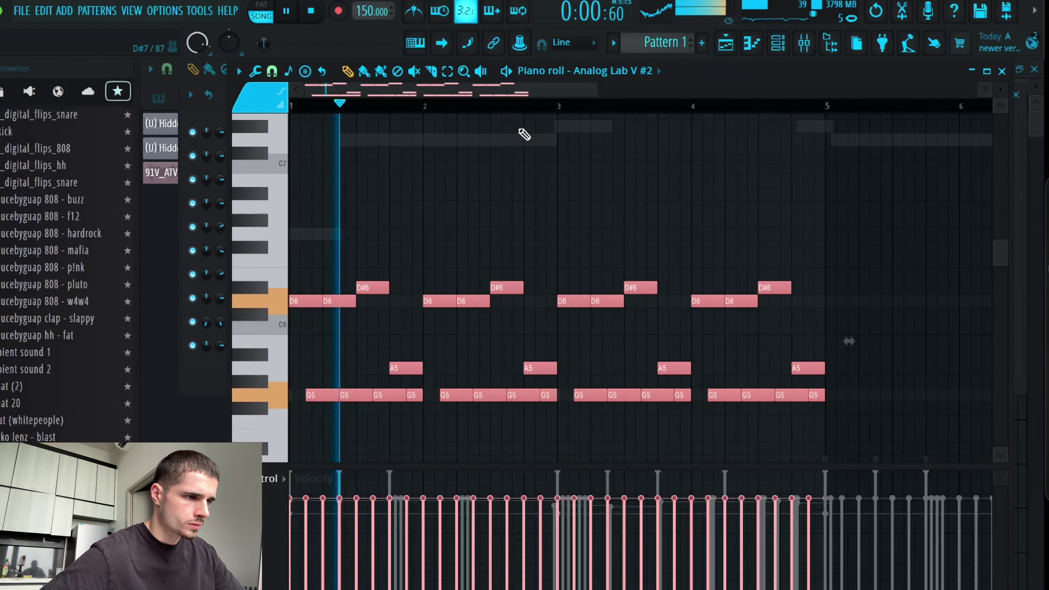
Step: Move the D#6 notes in bars 2 and 4 down to A#5, auditioning the melody
scroll(515, 174, "down", 3)
left_click(524, 192)
key("space")
left_click_drag(506, 210, 509, 228)
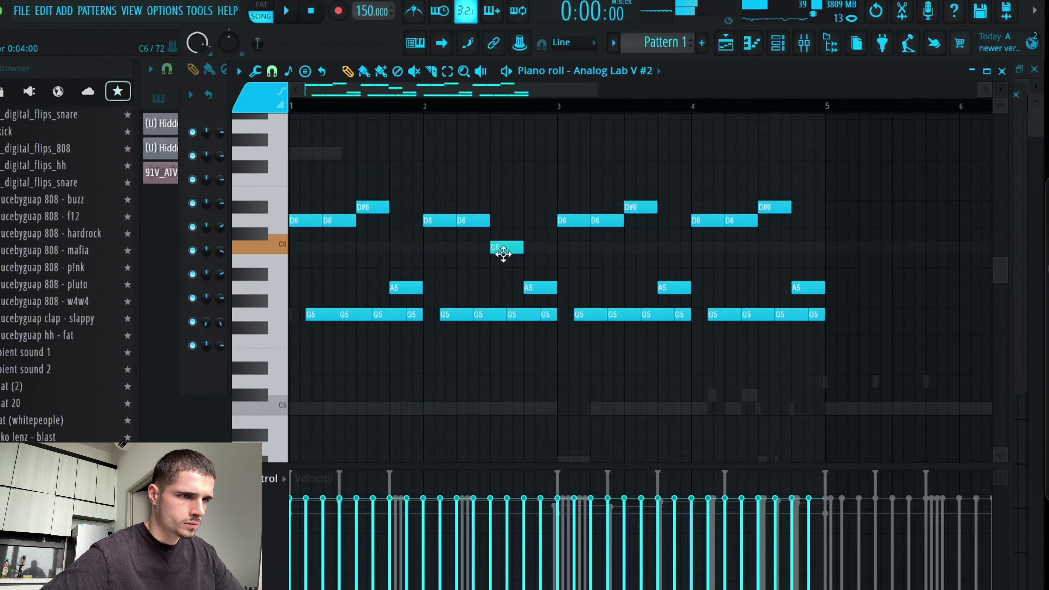
key("space")
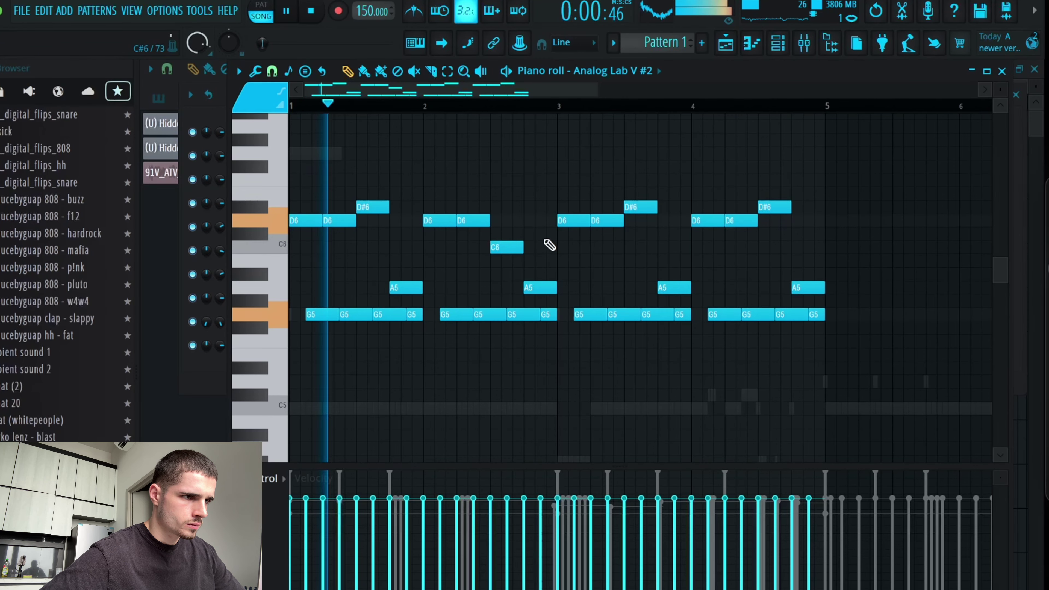
scroll(574, 244, "down", 2)
left_click_drag(772, 167, 777, 237)
key("space")
key("space")
left_click_drag(498, 202, 512, 240)
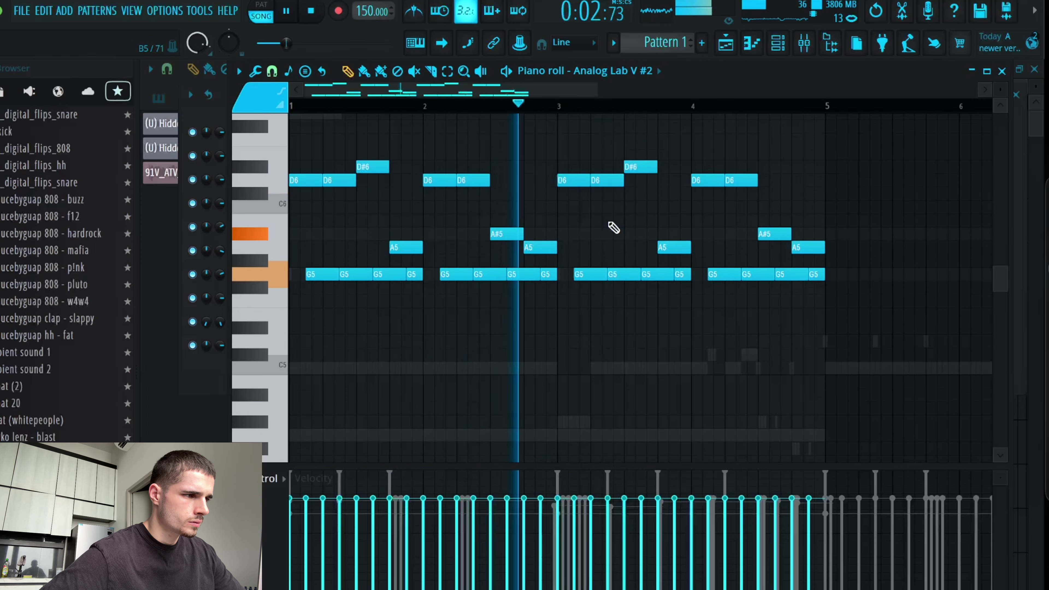
Step: Duplicate the four-bar melody into bars 5 to 8
scroll(613, 228, "down", 2)
scroll(613, 140, "down", 2)
key("ctrl+b")
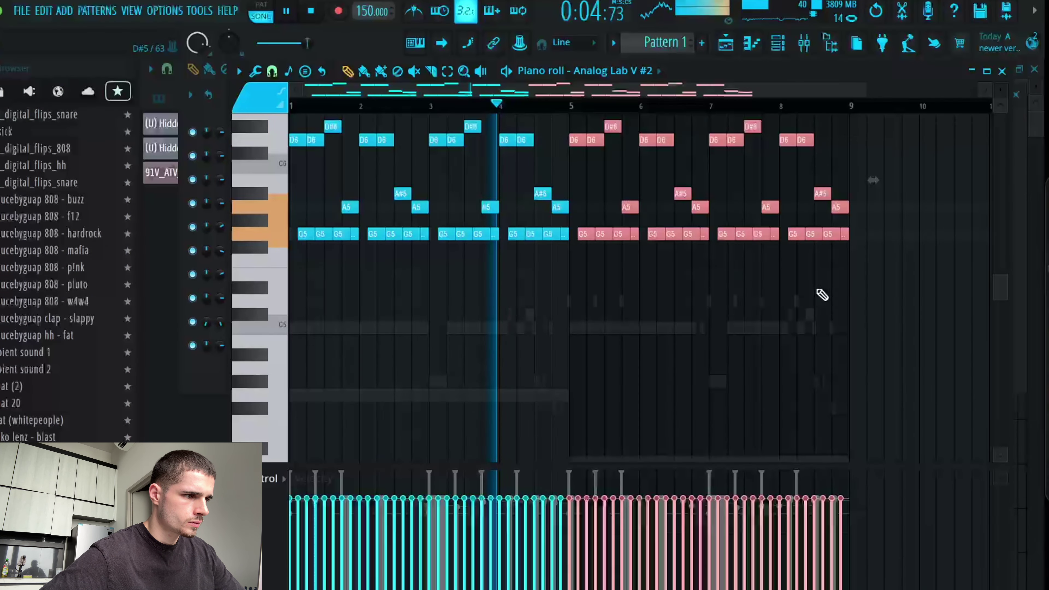
Step: Browse Analog Lab V #2's Keys presets and load Bells And Strings
key("F7")
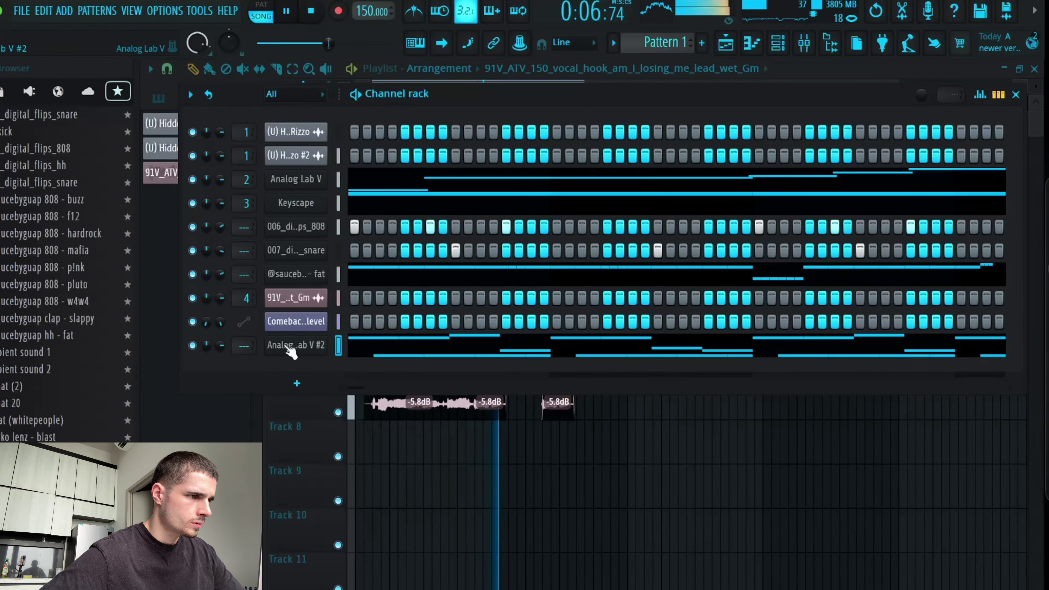
left_click(310, 348)
left_click(332, 299)
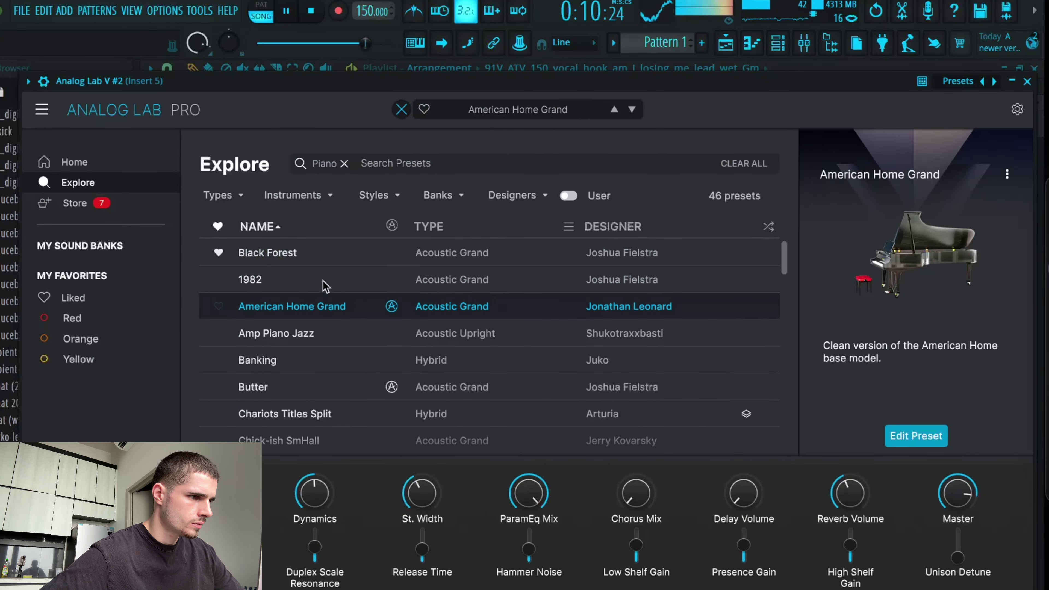
left_click(344, 164)
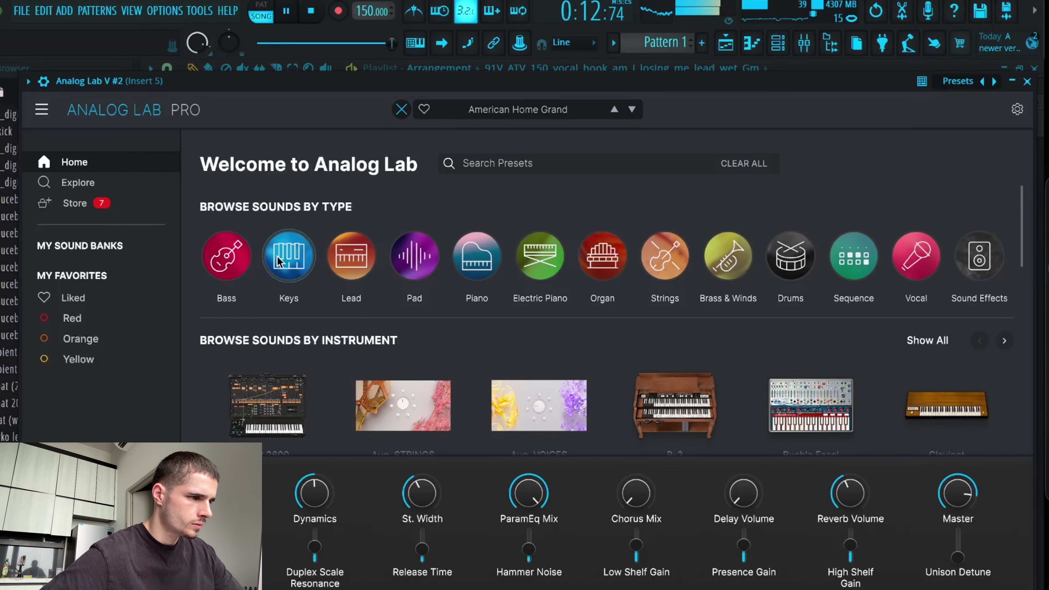
left_click(288, 268)
left_click(308, 332)
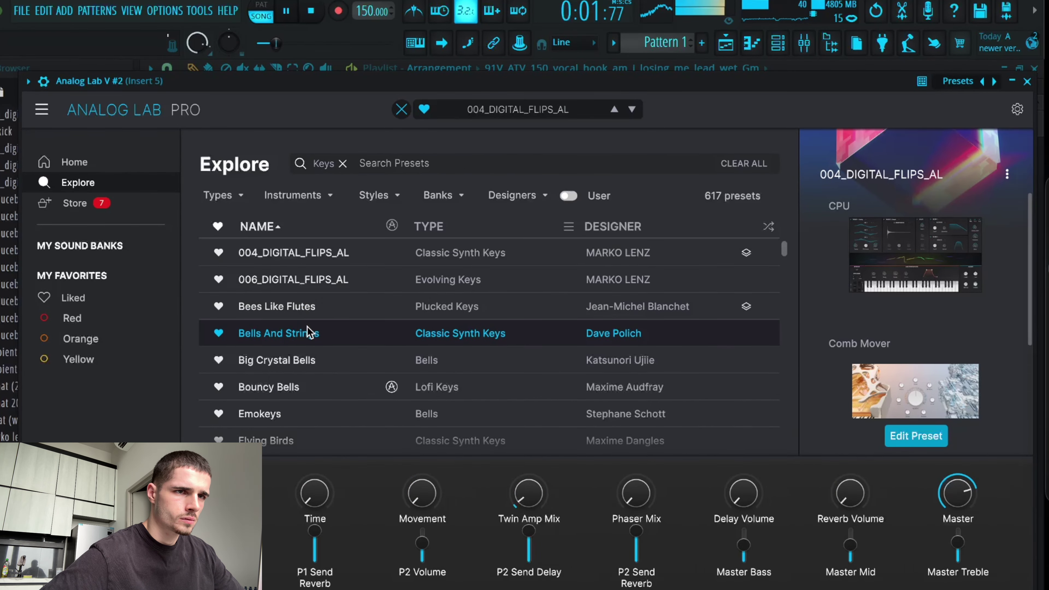
scroll(302, 308, "down", 1)
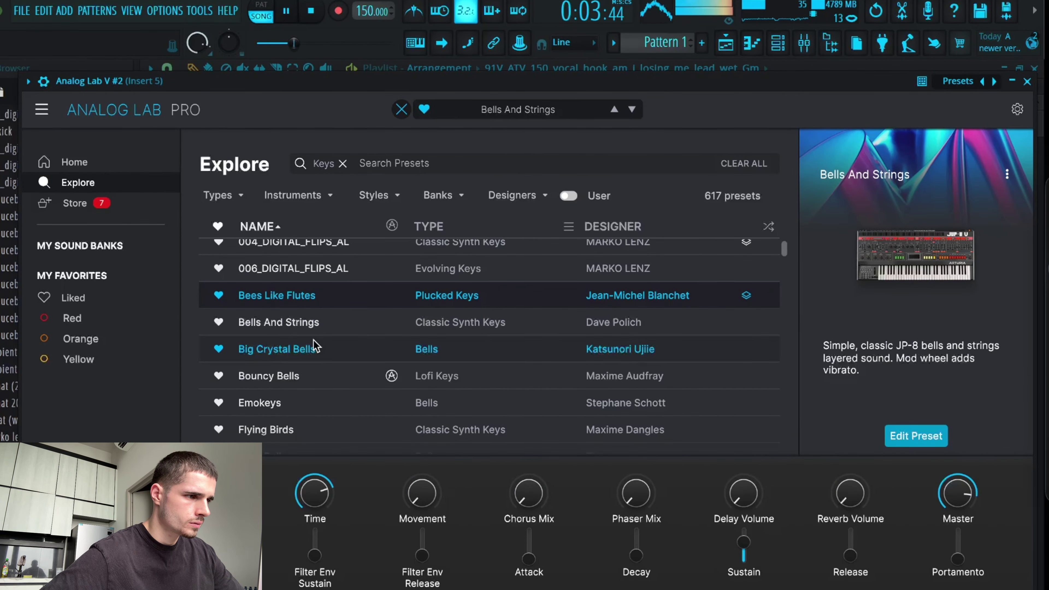
left_click(311, 326)
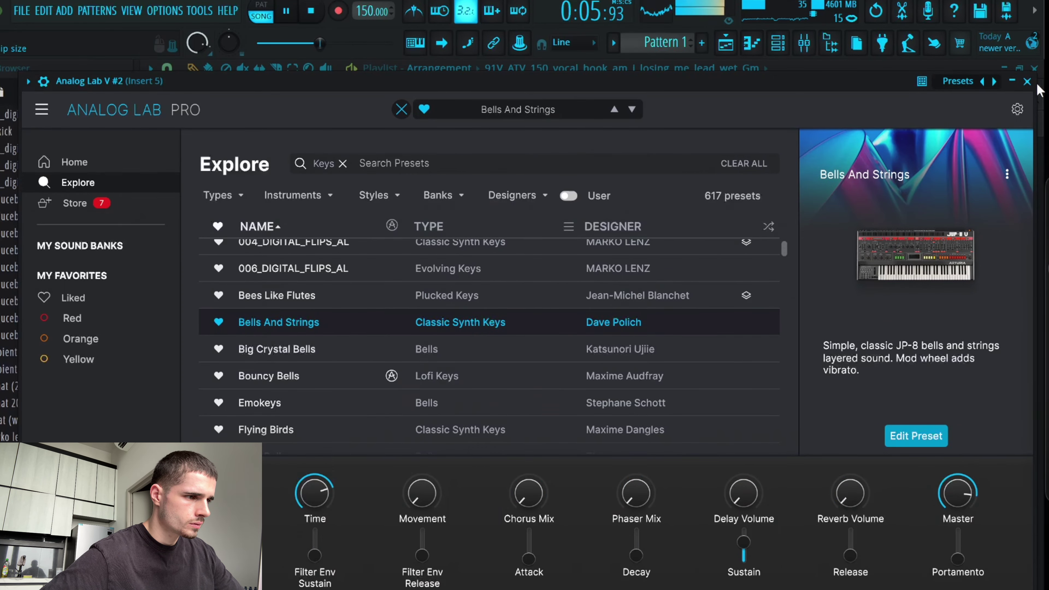
Step: Close Analog Lab, lower the Insert 5 fader in the mixer and show the channel rack
left_click(1028, 81)
left_click(803, 43)
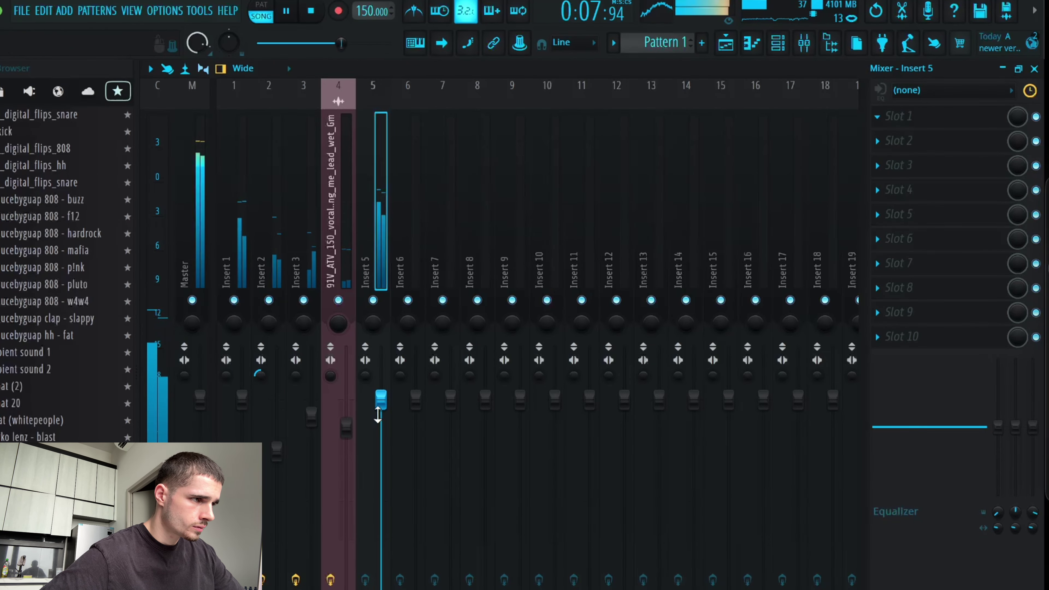
left_click(780, 45)
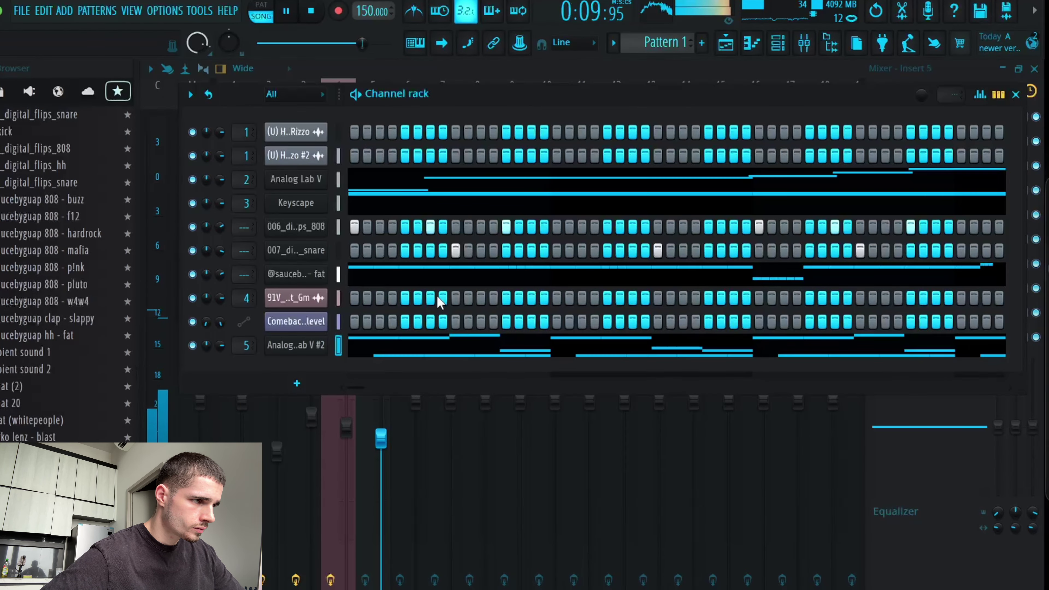
Step: Lower the D#6 notes in bars 1, 3, 5 and 7 of the Analog Lab V #2 melody to D6
left_click(436, 345)
key("space")
scroll(324, 186, "up", 4)
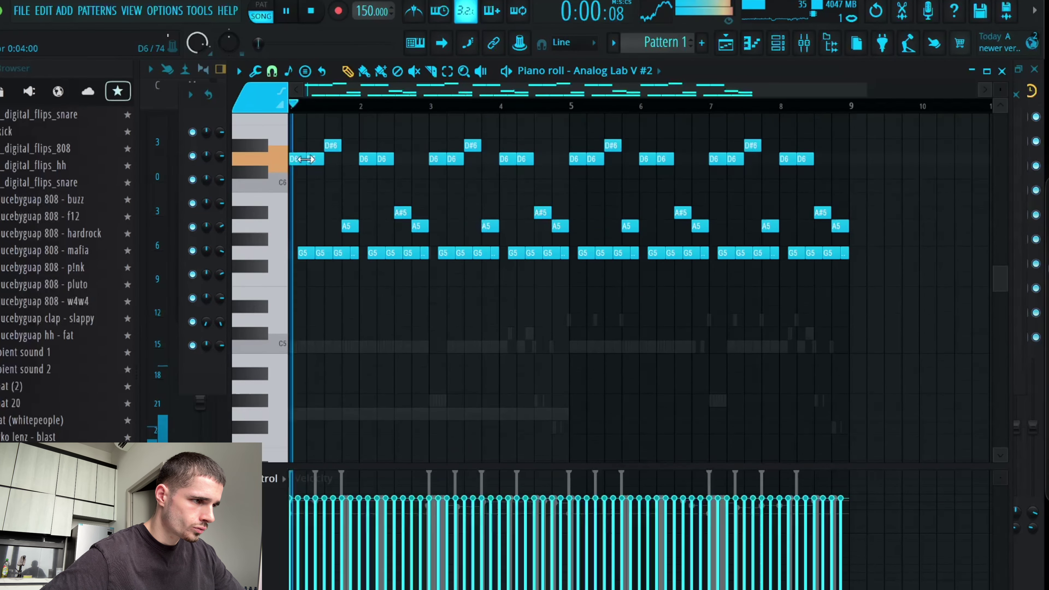
left_click_drag(323, 206, 330, 247)
key("space")
key("space")
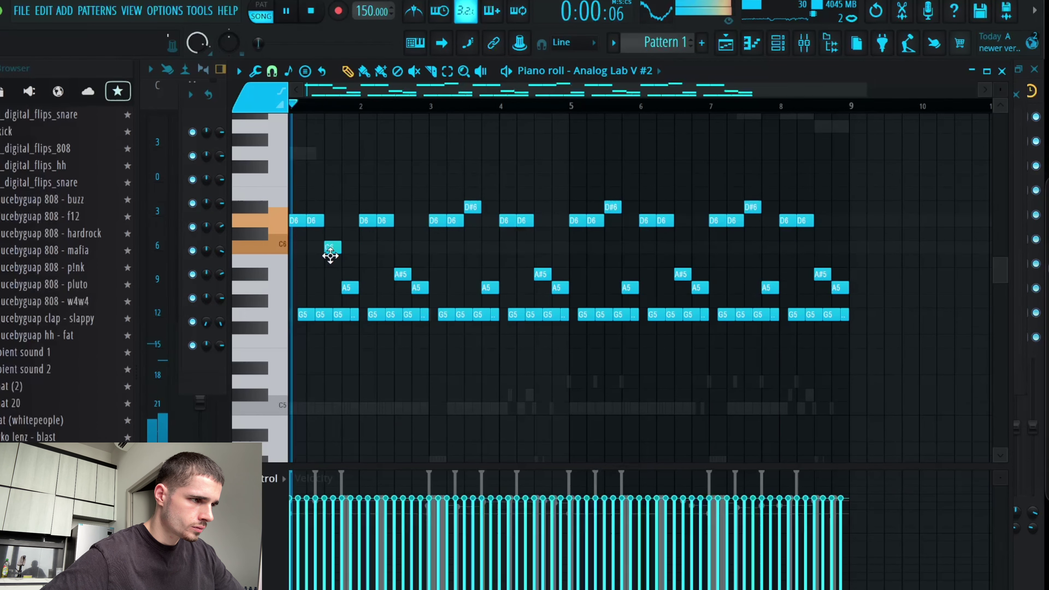
key("space")
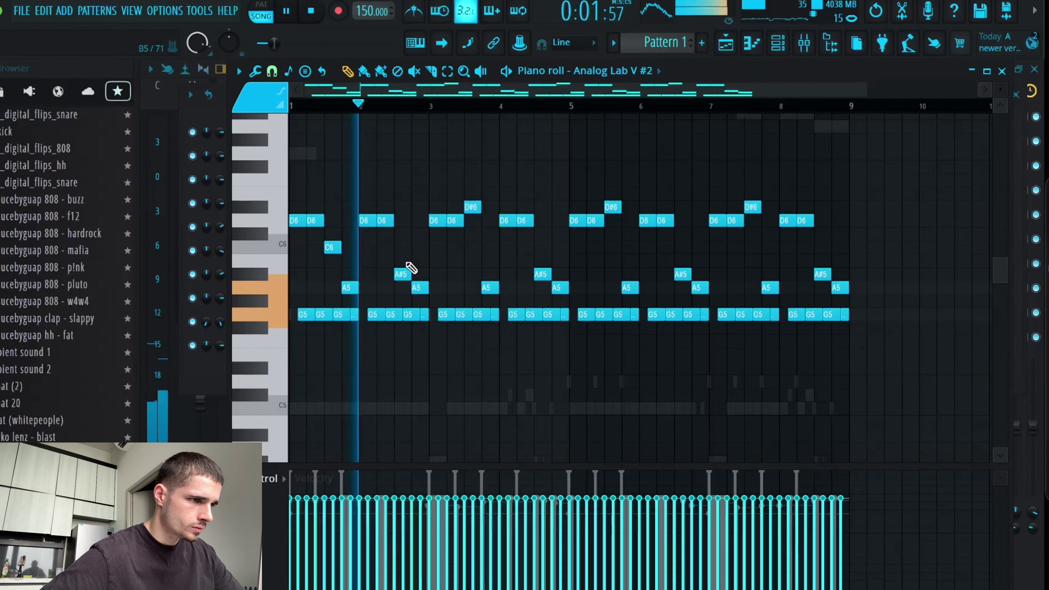
right_click(333, 248)
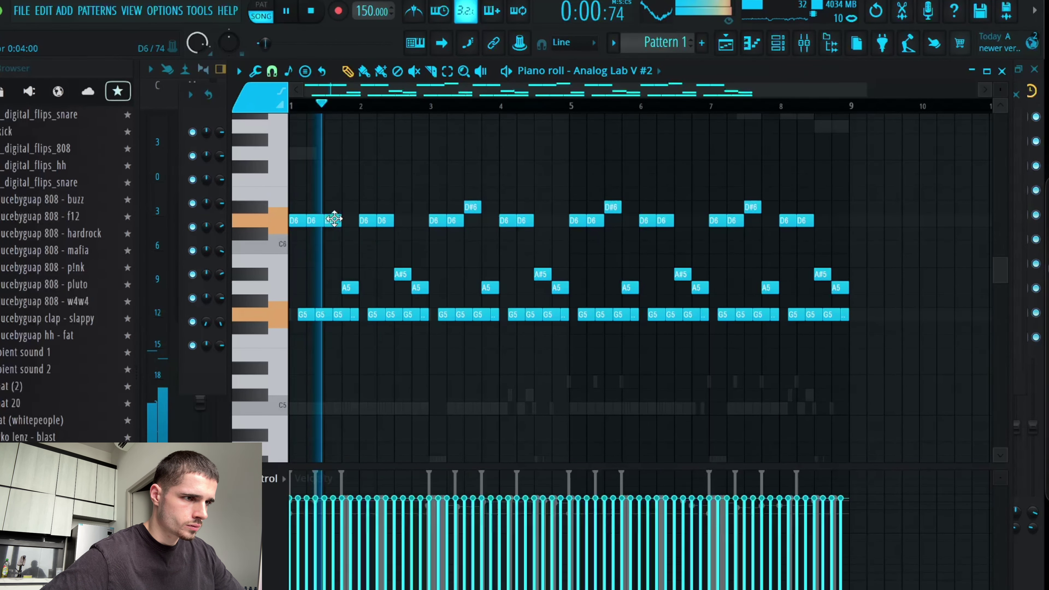
left_click_drag(465, 207, 467, 221)
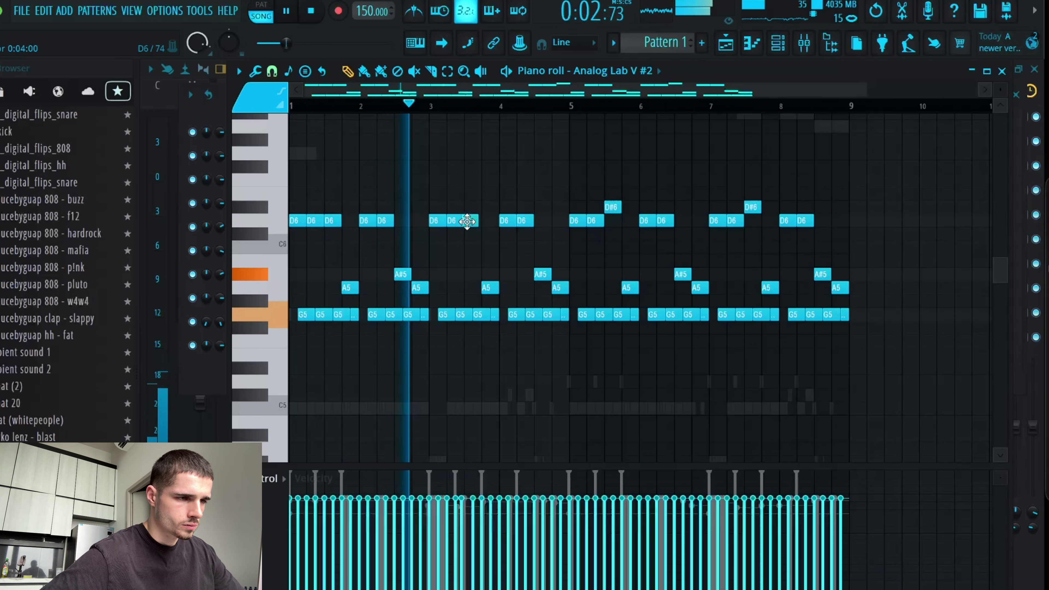
left_click_drag(613, 207, 614, 221)
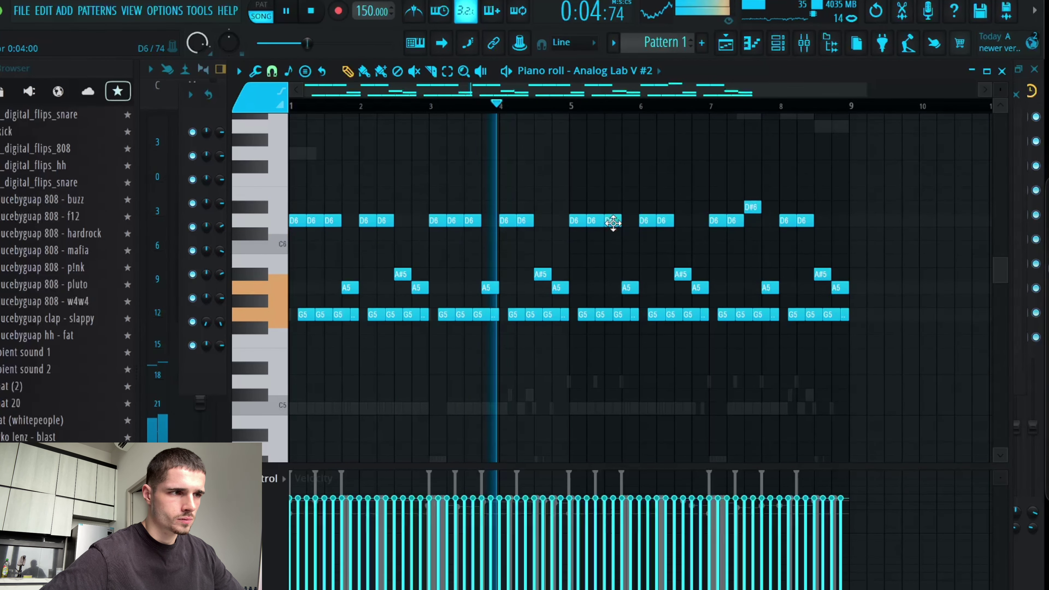
left_click_drag(749, 206, 748, 221)
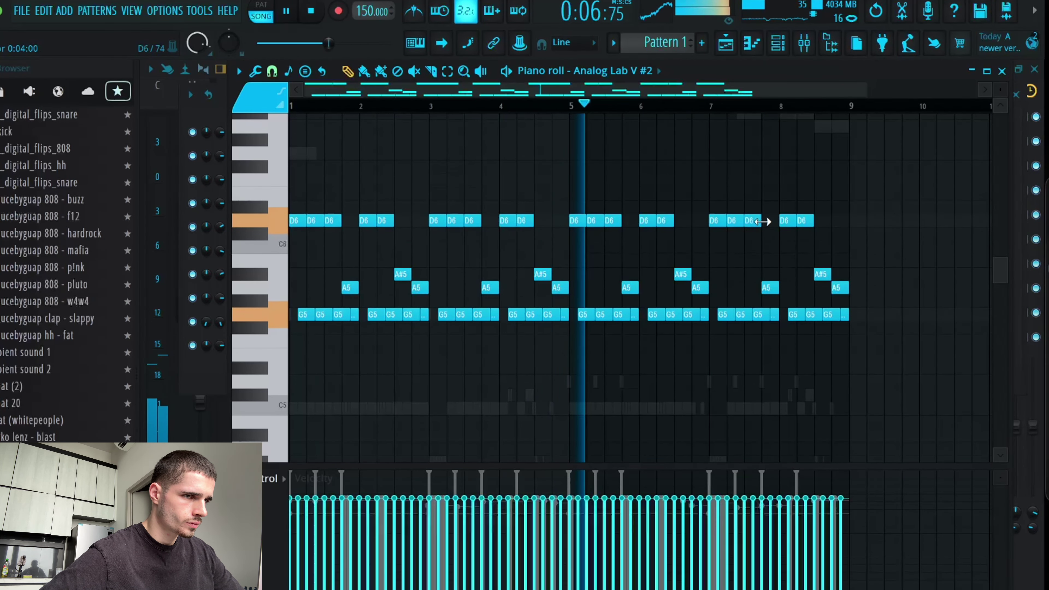
left_click(1002, 71)
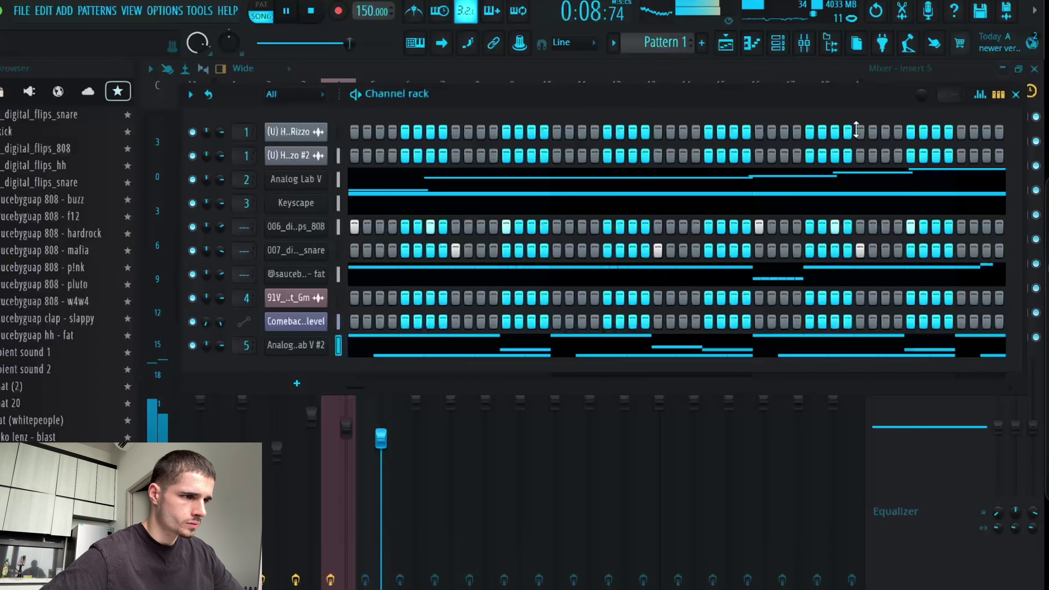
Step: Lower the Insert 5 fader further and insert Fruity parametric EQ 2 in its first effect slot
left_click_drag(381, 438, 381, 467)
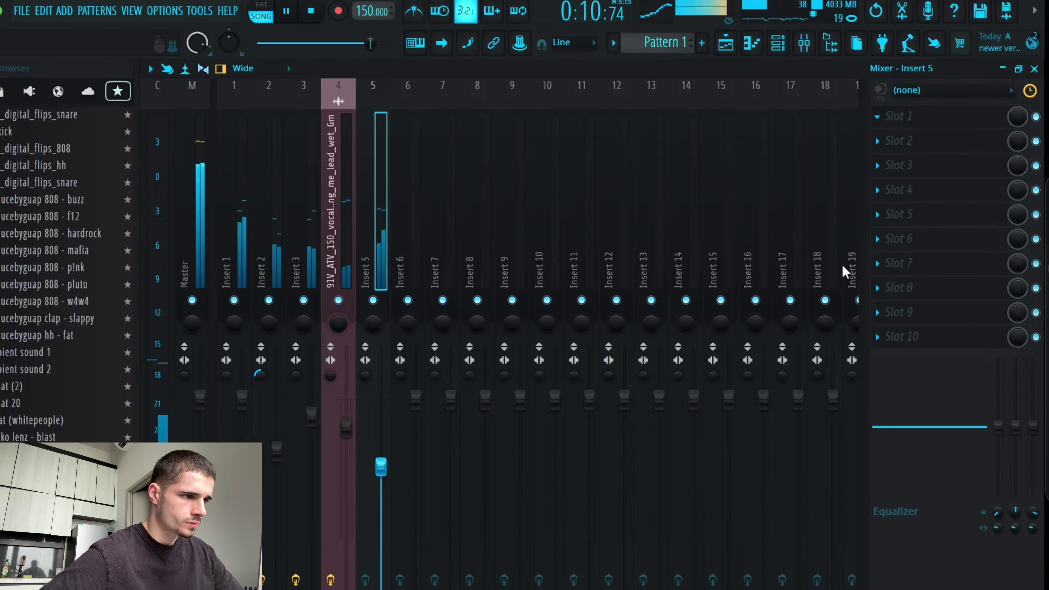
left_click(911, 118)
left_click(682, 300)
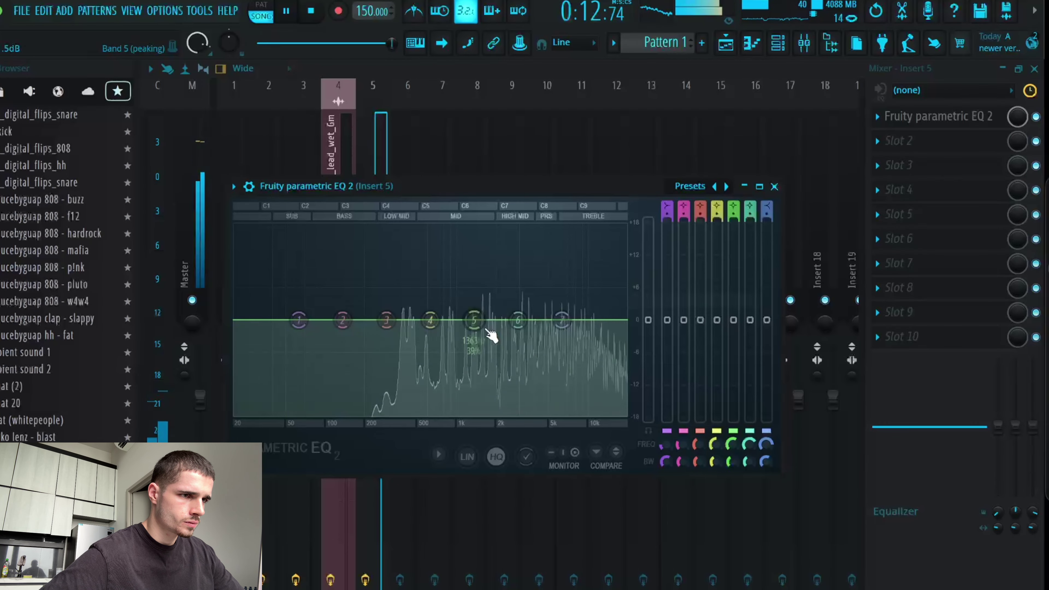
Step: Pull down the highest and lowest bands in Insert 5's Fruity parametric EQ 2 and close the EQ
left_click_drag(577, 319, 577, 409)
left_click_drag(299, 320, 354, 442)
left_click(774, 186)
Step: Adjust the stereo separation of the vocal track and Insert 2, and fine-tune the vocal track's fader
left_click_drag(330, 376, 330, 367)
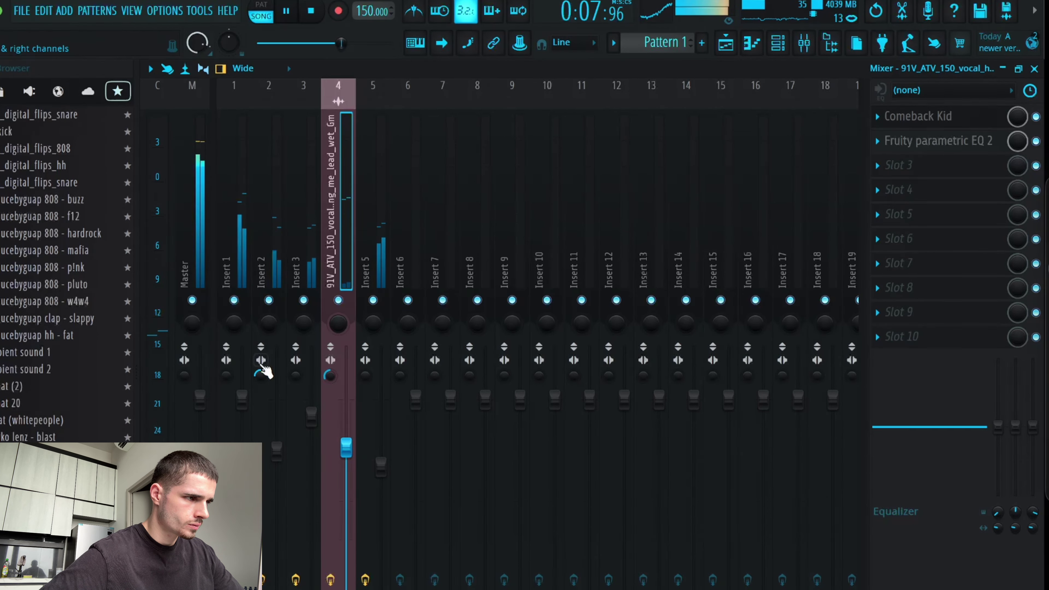
left_click_drag(261, 375, 261, 360)
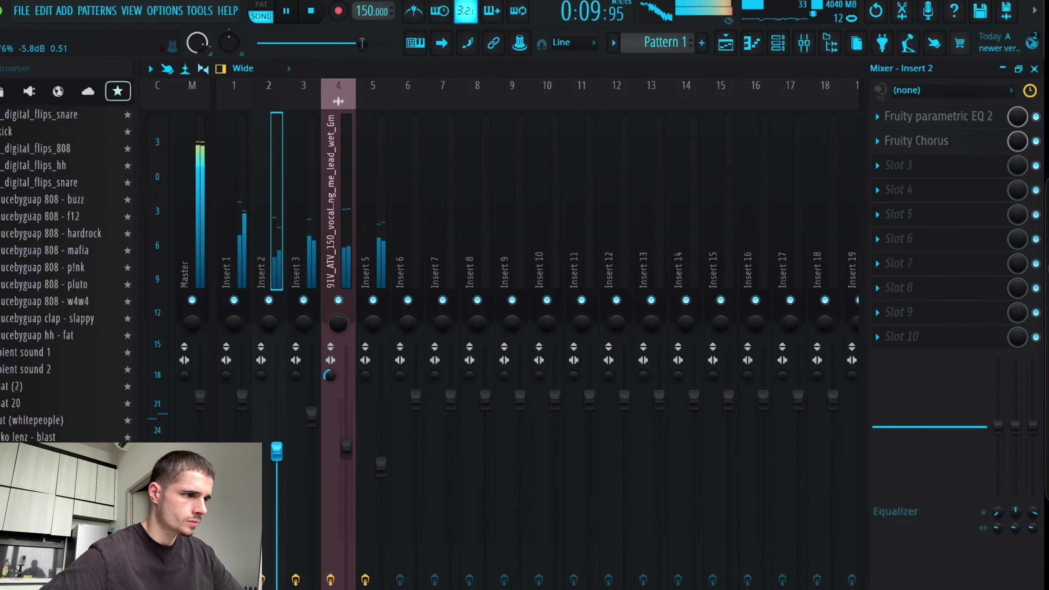
left_click(346, 448)
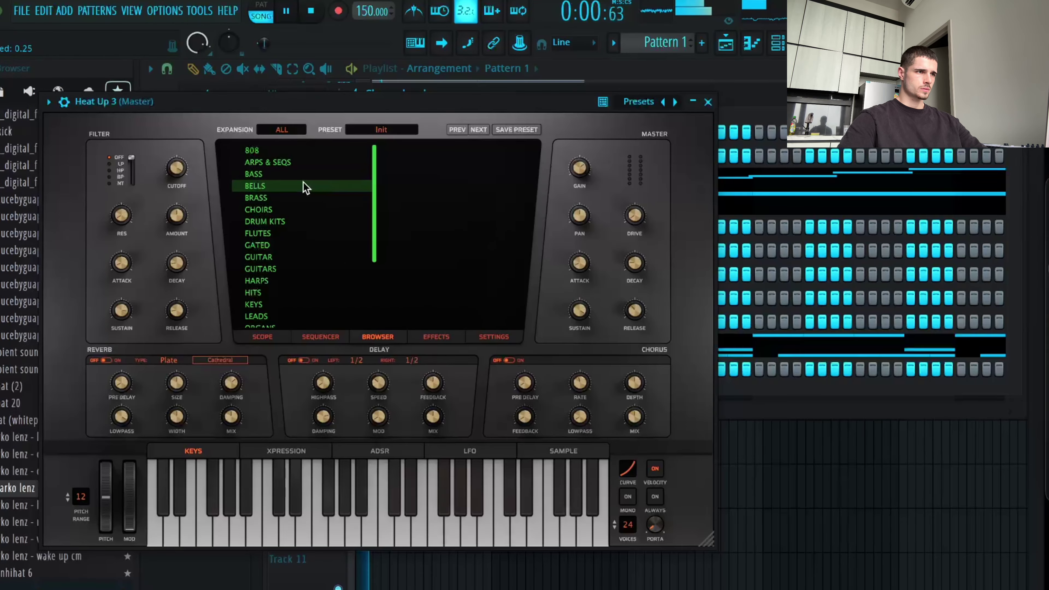
Step: Browse Heat Up 3's Bass presets, load URBANICE and close the instrument
left_click(289, 174)
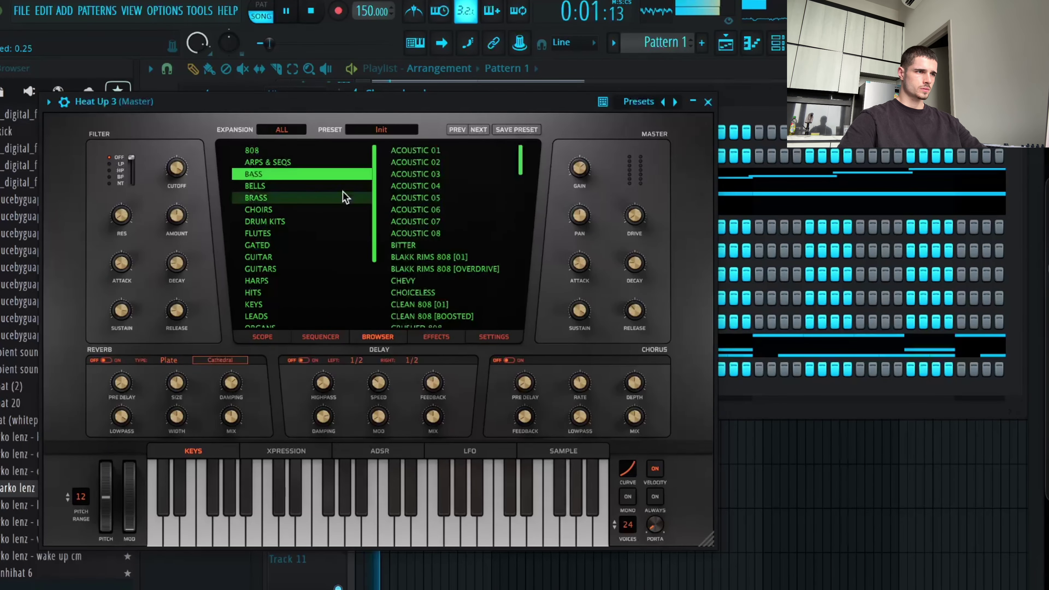
scroll(439, 253, "down", 10)
scroll(439, 253, "down", 4)
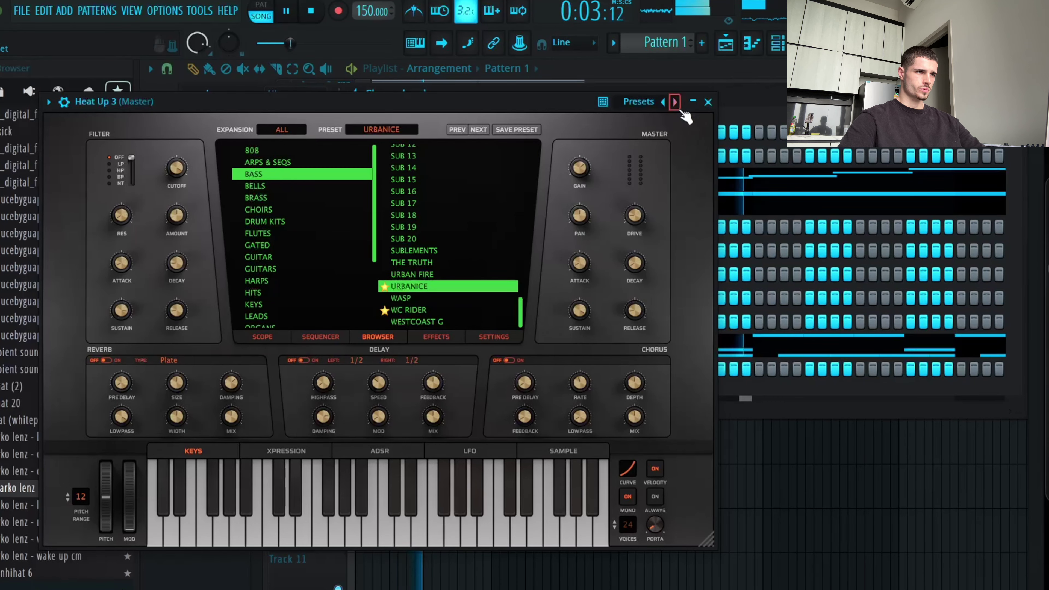
left_click(708, 102)
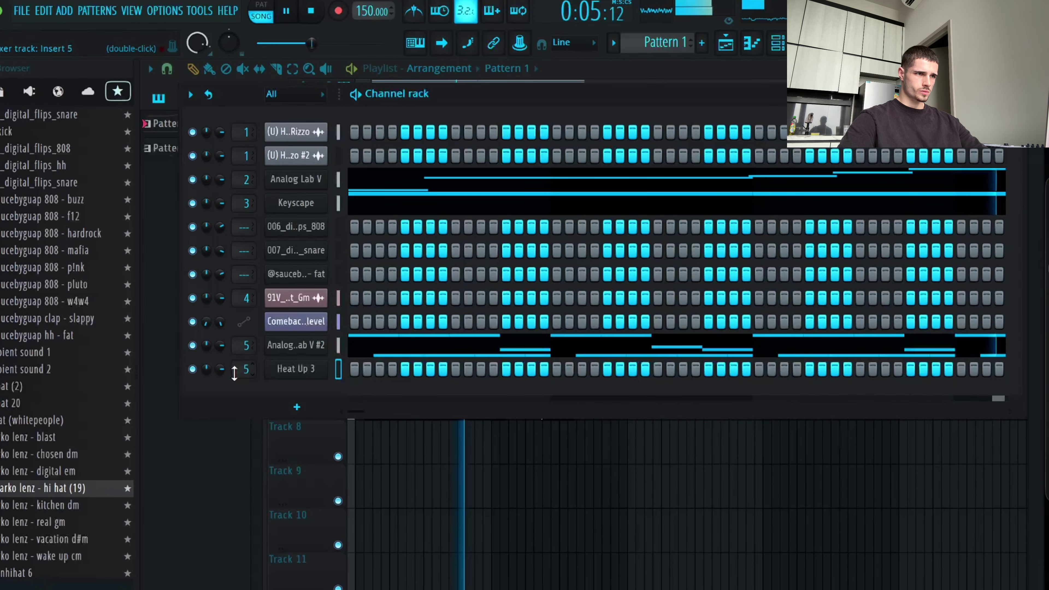
Step: In Heat Up 3's piano roll, draw a two-bar G4 note at bar 1 and duplicate it to bar 3
right_click(322, 369)
left_click(355, 366)
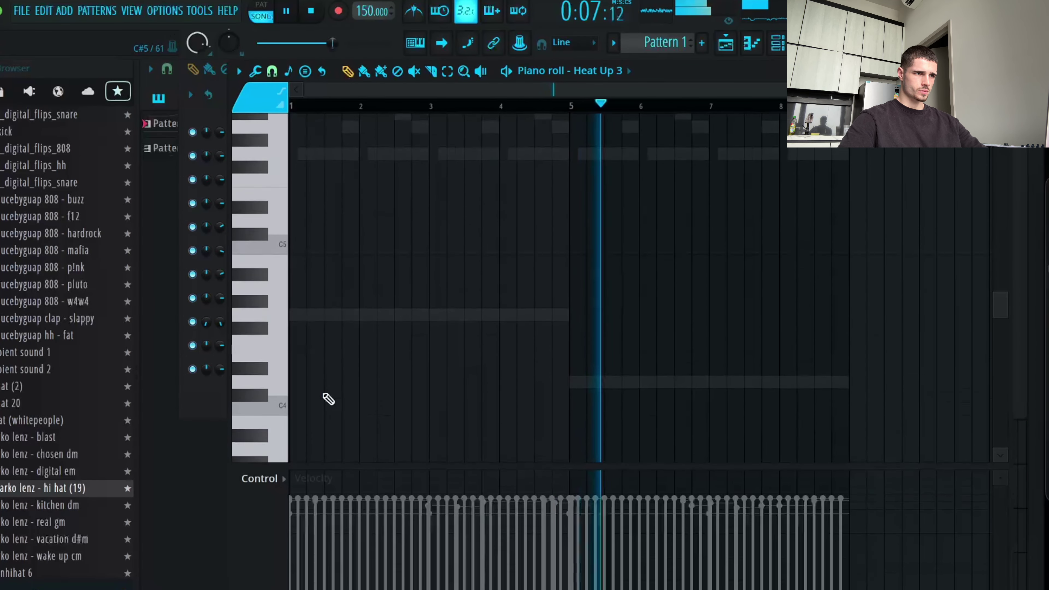
left_click(304, 315)
left_click_drag(307, 315, 427, 326)
key("ctrl+b")
Step: Duplicate the bass note to bar 5, lower it to D4, and duplicate the D4 note to bar 7
key("ctrl+b")
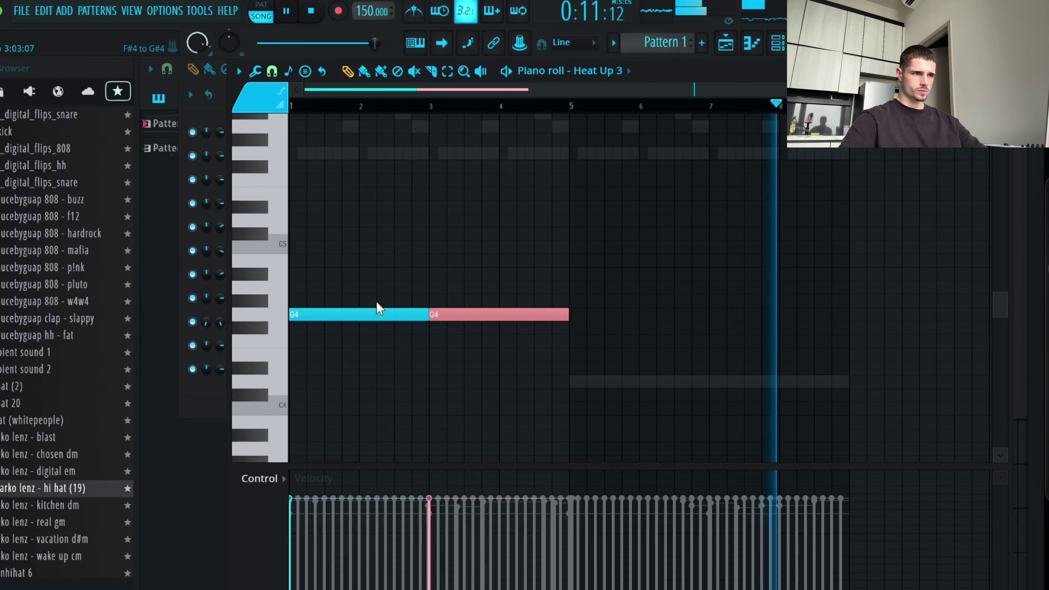
key("Down")
key("Down")
key("Down")
key("Down")
key("Down")
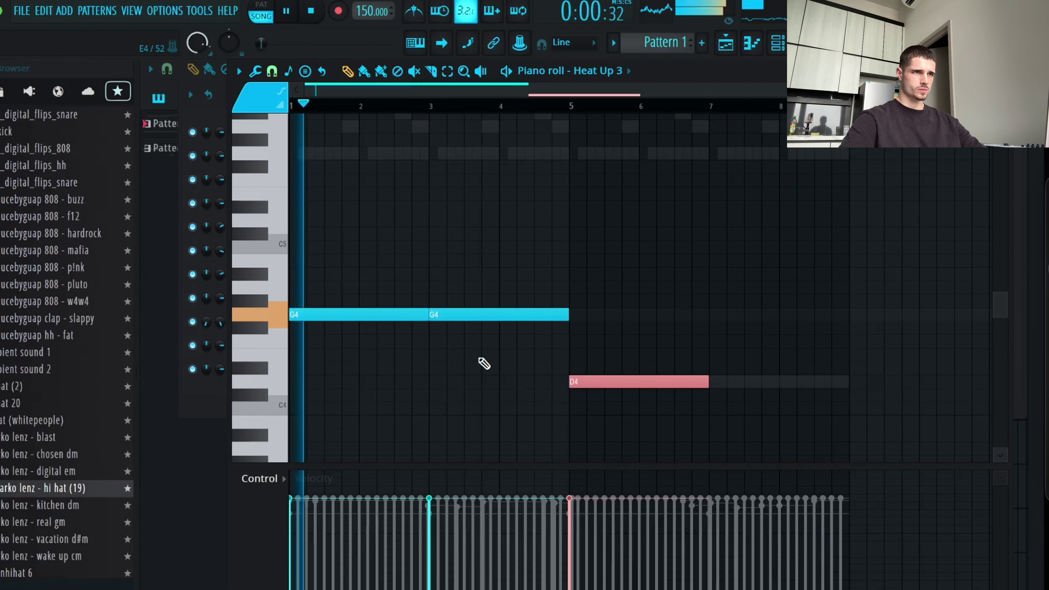
key("ctrl+b")
scroll(484, 364, "down", 1)
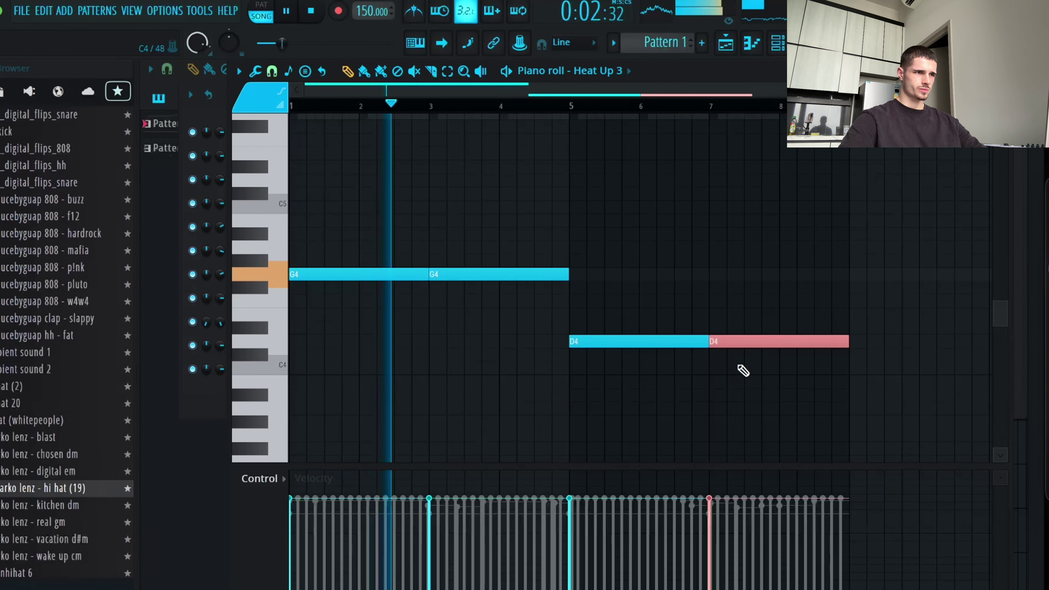
scroll(746, 371, "up", 2)
scroll(746, 371, "down", 3)
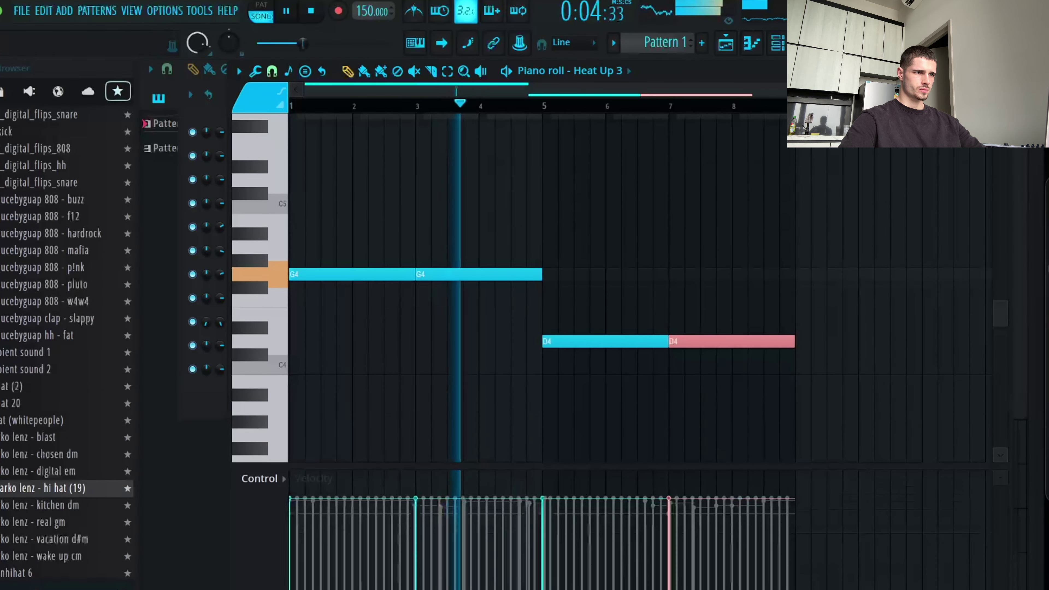
Step: Lower the Insert 6 and Insert 2 faders in the mixer to balance the layers
key("F9")
left_click_drag(415, 398, 379, 481)
left_click_drag(276, 465, 268, 438)
mouse_move(242, 398)
left_mouse_down()
mouse_move(241, 368)
mouse_move(241, 398)
left_mouse_up()
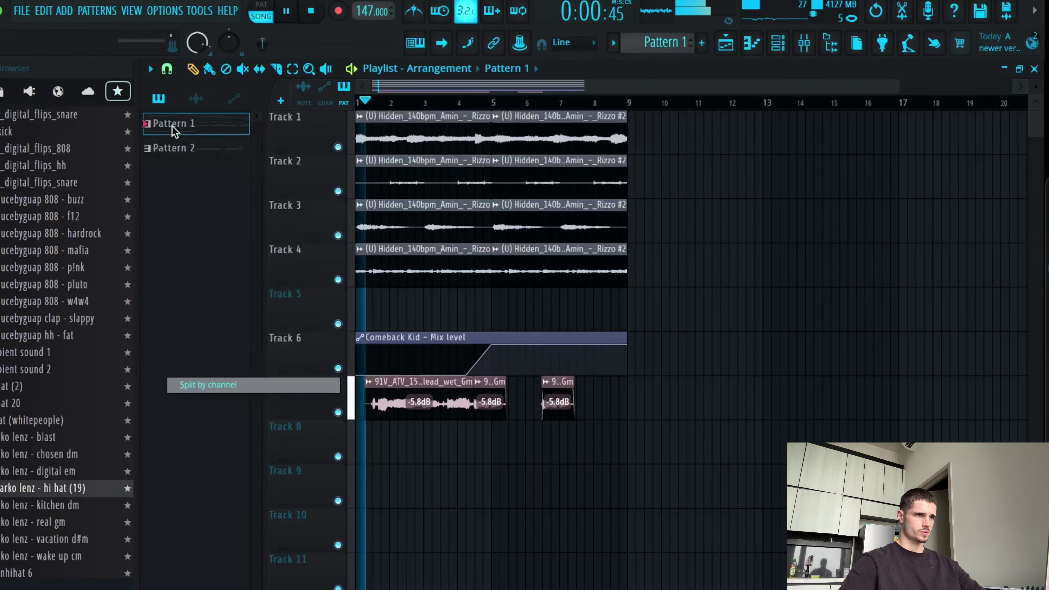
Step: Place the split Analog Lab V pattern on Track 5 and Keyscape, Analog Lab V #2 and Heat Up 3 on Tracks 8 to 10 from bar 1
left_click_drag(182, 123, 388, 299)
left_click(209, 198)
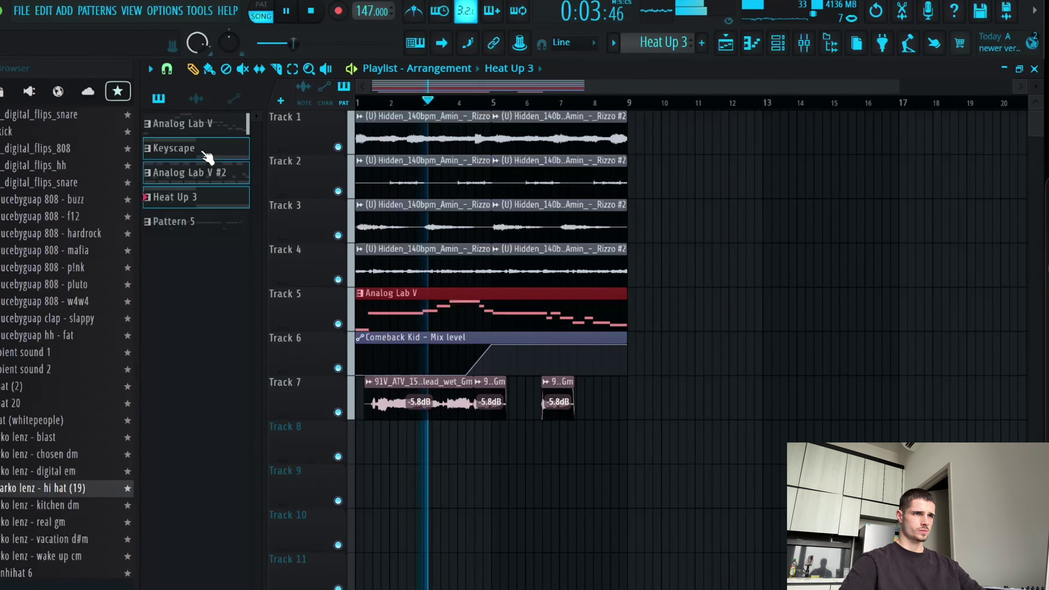
left_click_drag(207, 157, 398, 462)
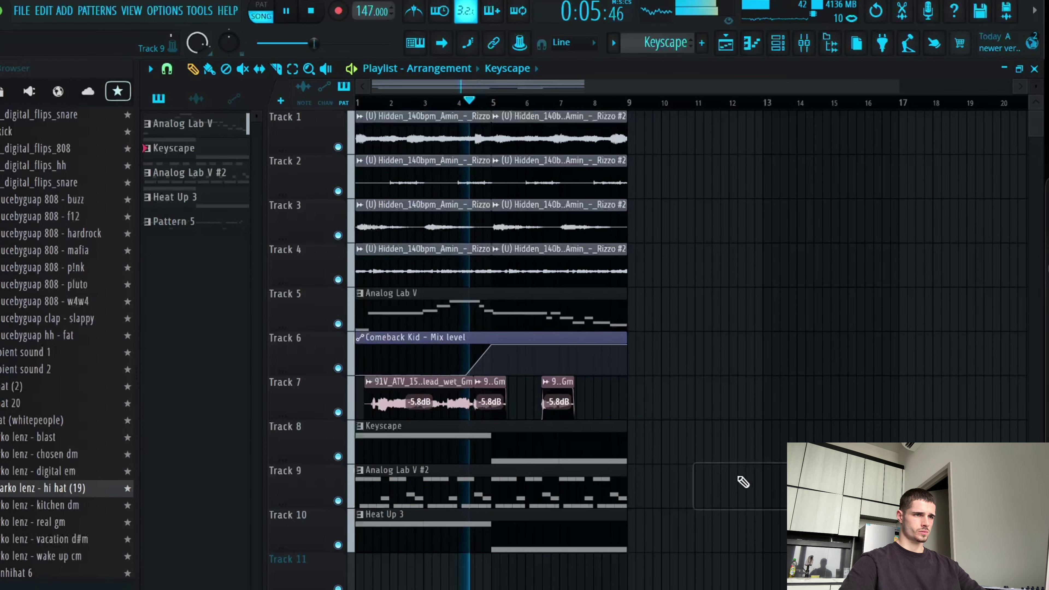
Step: Duplicate the eight-bar arrangement to bars 9 and 17, deleting the copied Heat Up 3 clip on Track 10
key("ctrl+a")
key("ctrl+b")
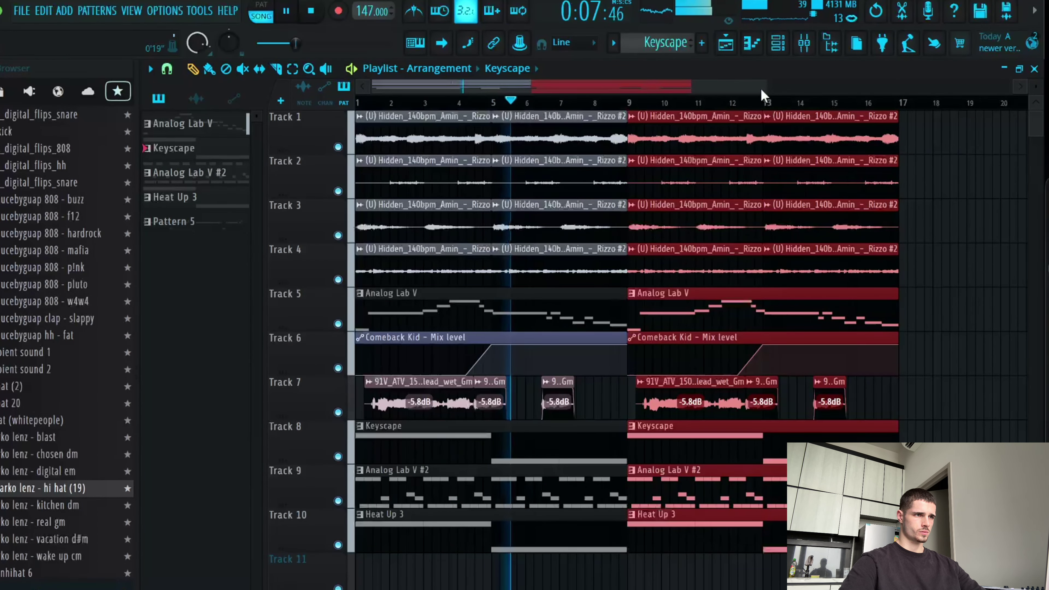
left_click_drag(765, 90, 946, 99)
right_click(615, 539)
key("ctrl+b")
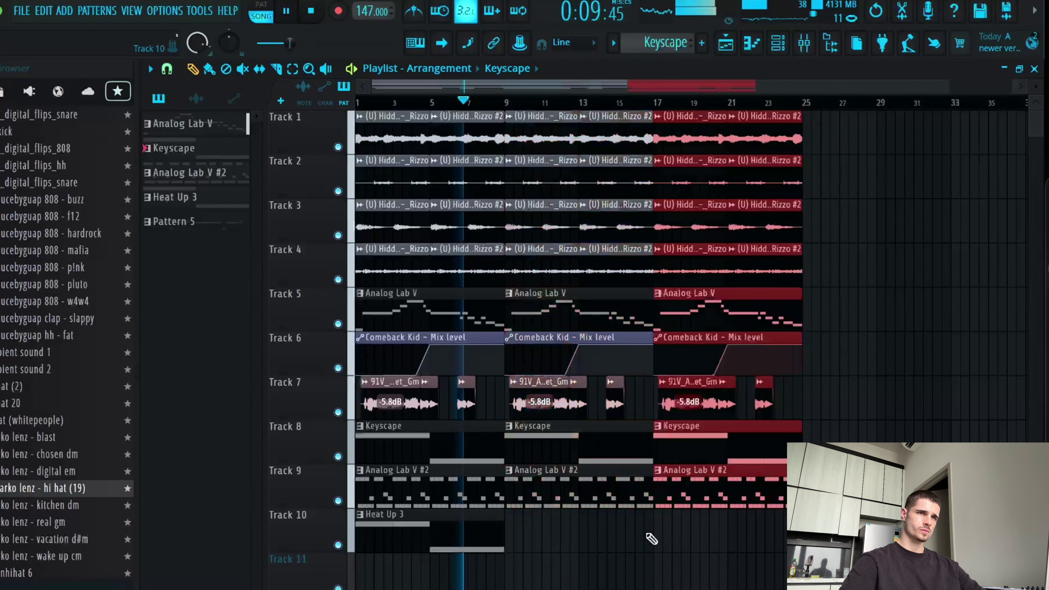
Step: Lower the Insert 5 fader further in the mixer and close the mixer
left_click(804, 43)
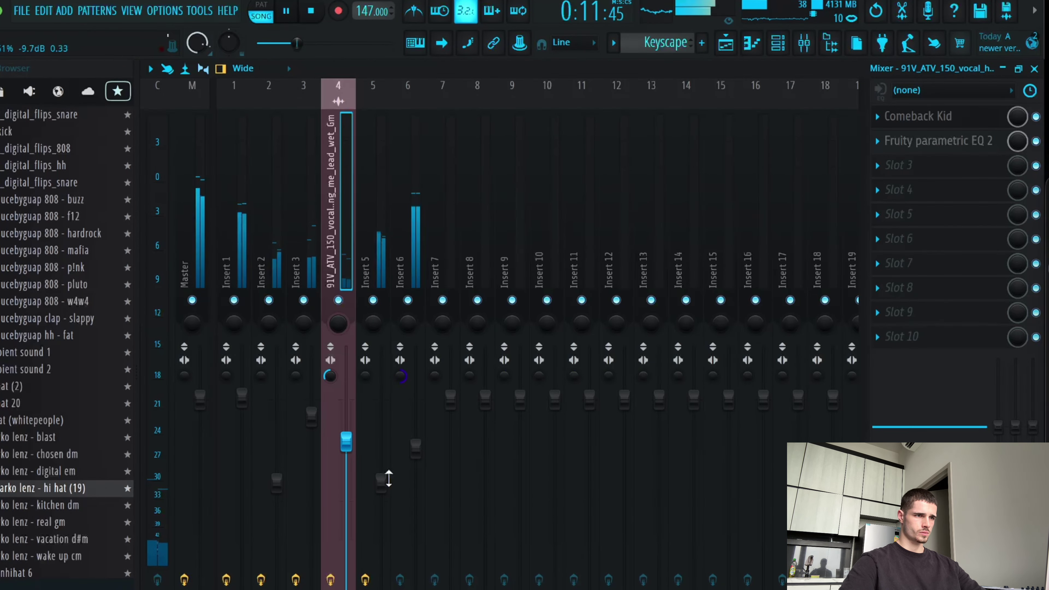
left_click_drag(388, 478, 389, 520)
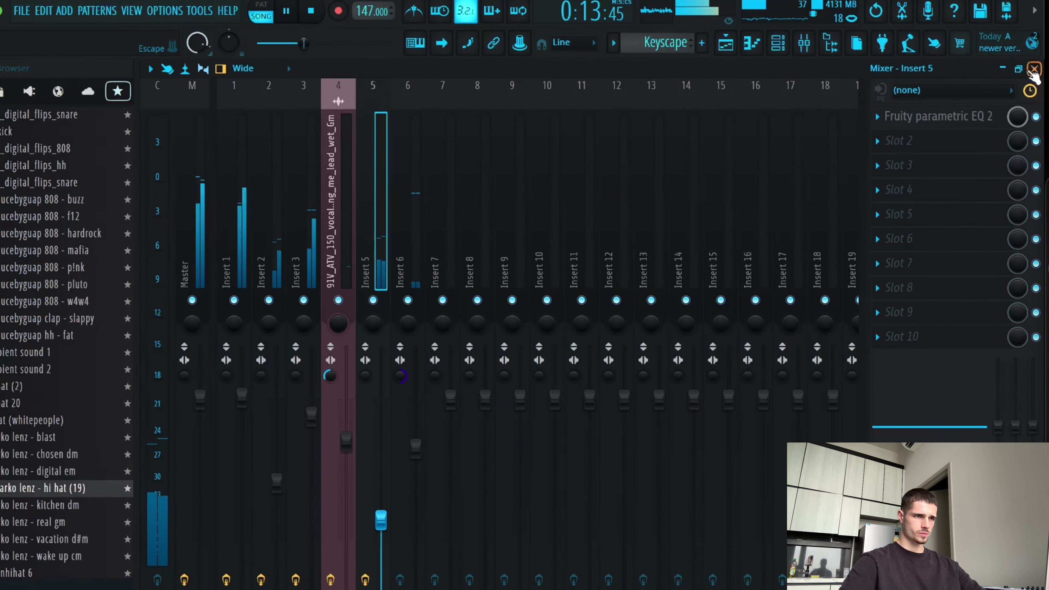
left_click(1034, 68)
Step: Place Pattern 5 on Track 12 at bar 9 and duplicate it three times in succession
key("F4")
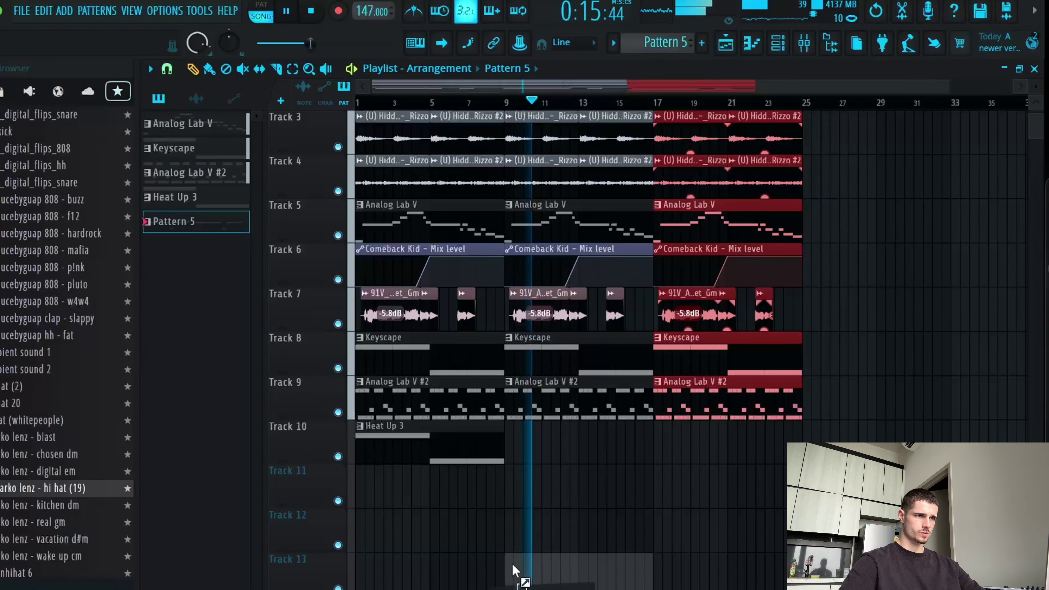
left_click_drag(516, 570, 511, 542)
key("ctrl+b")
key("ctrl+b")
key("ctrl+b")
scroll(678, 496, "right", 3)
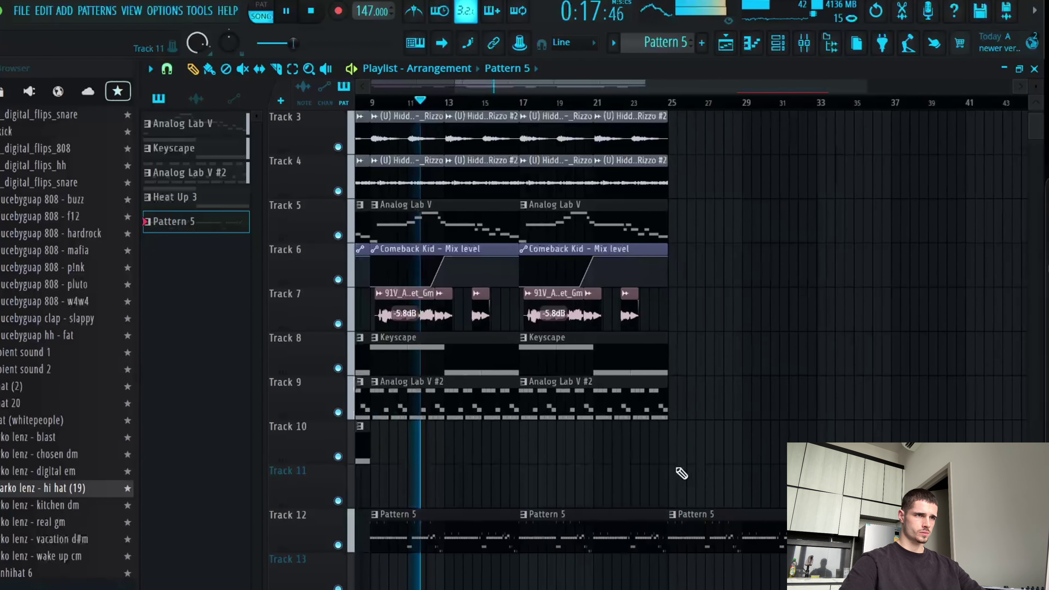
Step: Delete the Analog Lab V #2, vocal and Comeback Kid automation clips from bars 17 to 25
right_click(619, 405)
right_click(572, 307)
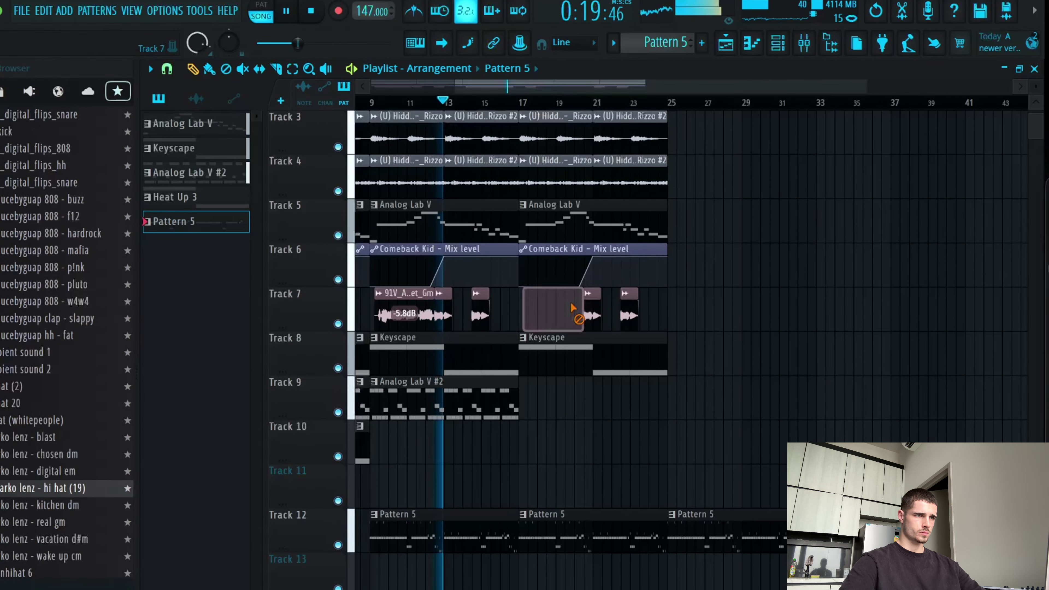
right_click(558, 264)
scroll(584, 99, "left", 3)
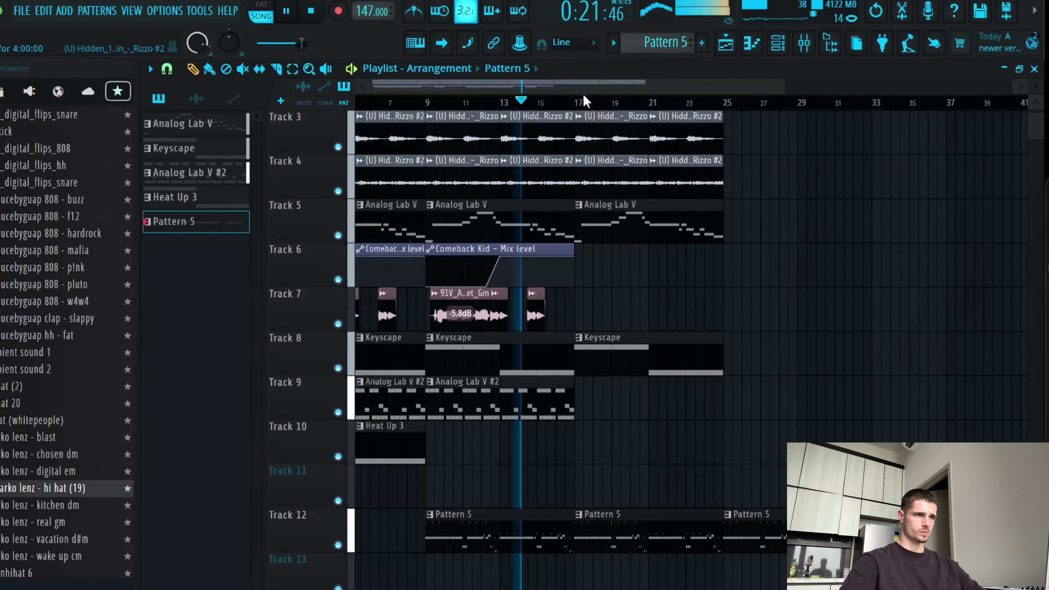
scroll(584, 99, "left", 4)
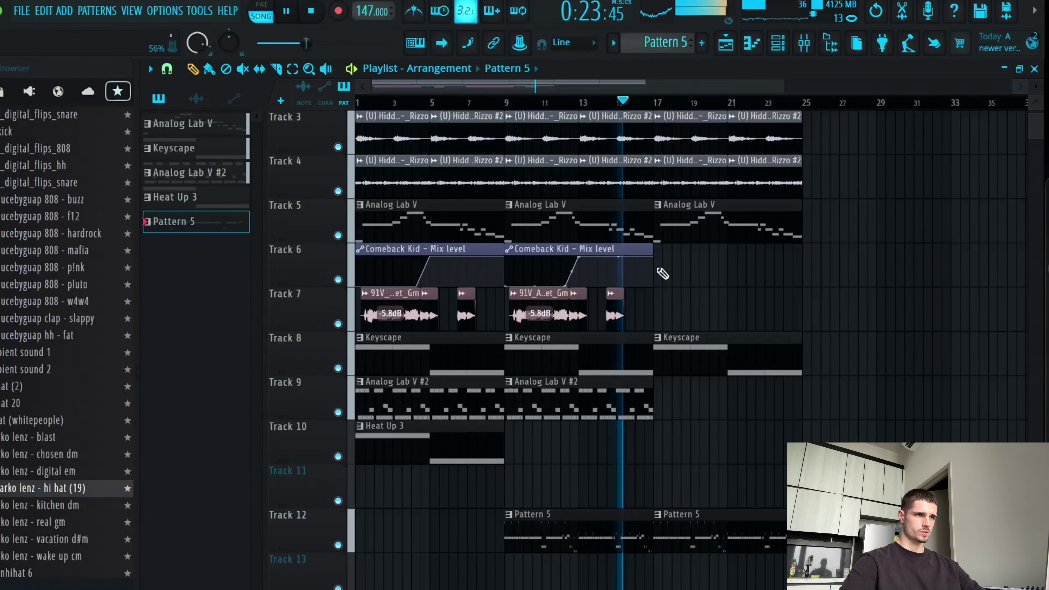
Step: Move the Comeback Kid automation clips onto the vocal's track and shift the clips up to close the gap on Track 6
left_click_drag(682, 271, 466, 255)
key("shift+Down")
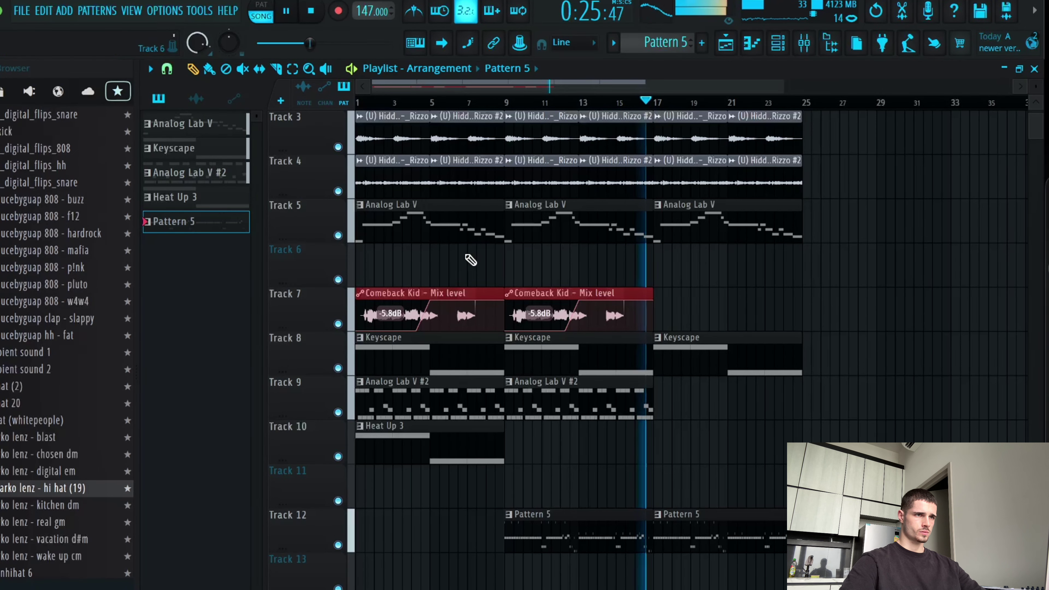
left_click(823, 305)
right_click(894, 310)
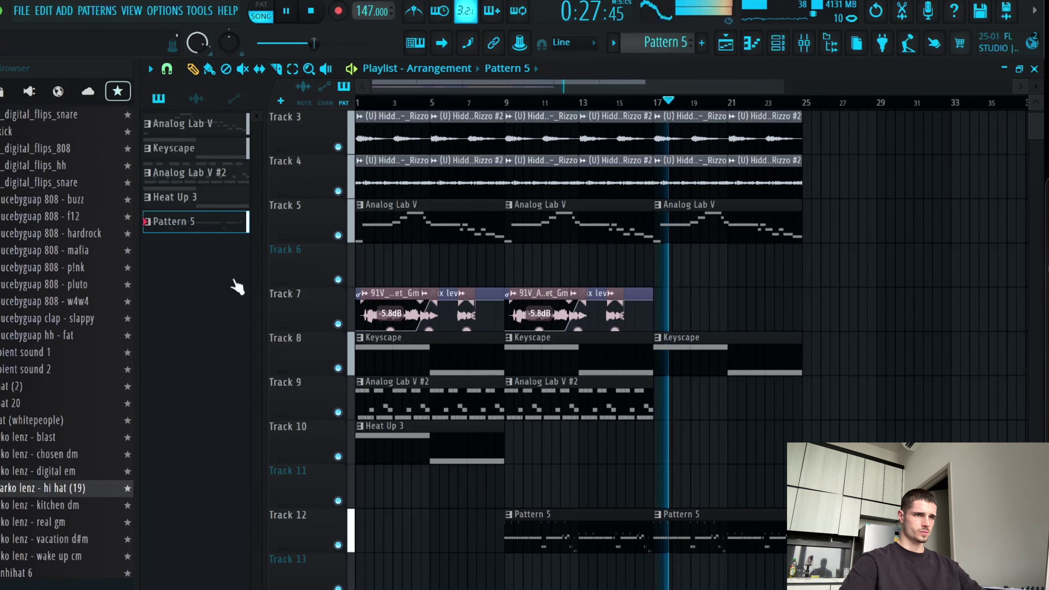
scroll(320, 264, "down", 4)
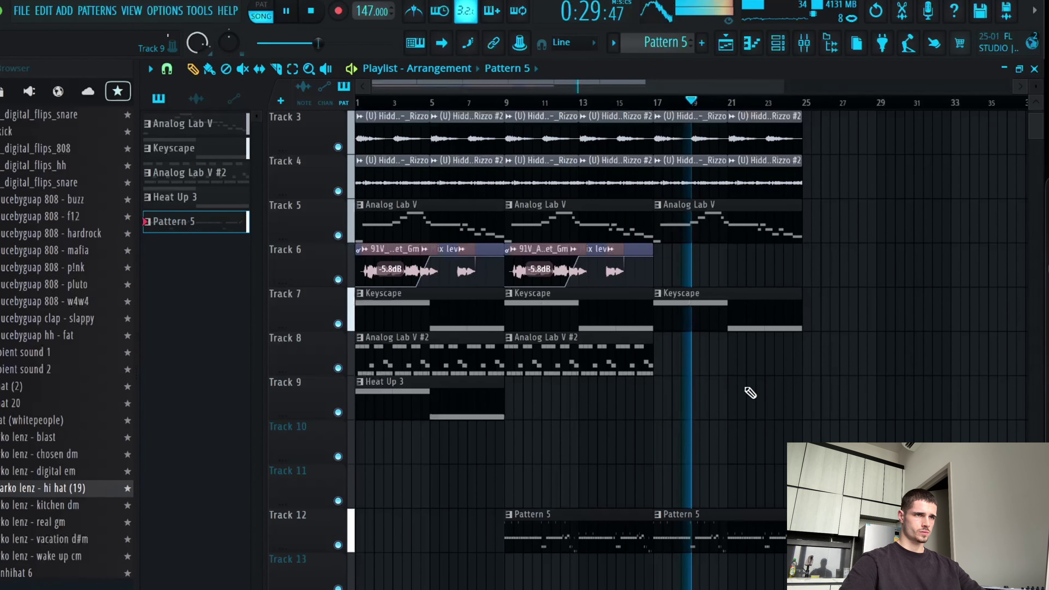
Step: Copy the Analog Lab V #2, Keyscape and Track 1 Hidden sample clips to bars 25 to 33
scroll(750, 391, "up", 2)
left_click_drag(604, 452, 884, 431)
left_click_drag(847, 361, 757, 413)
key("ctrl+b")
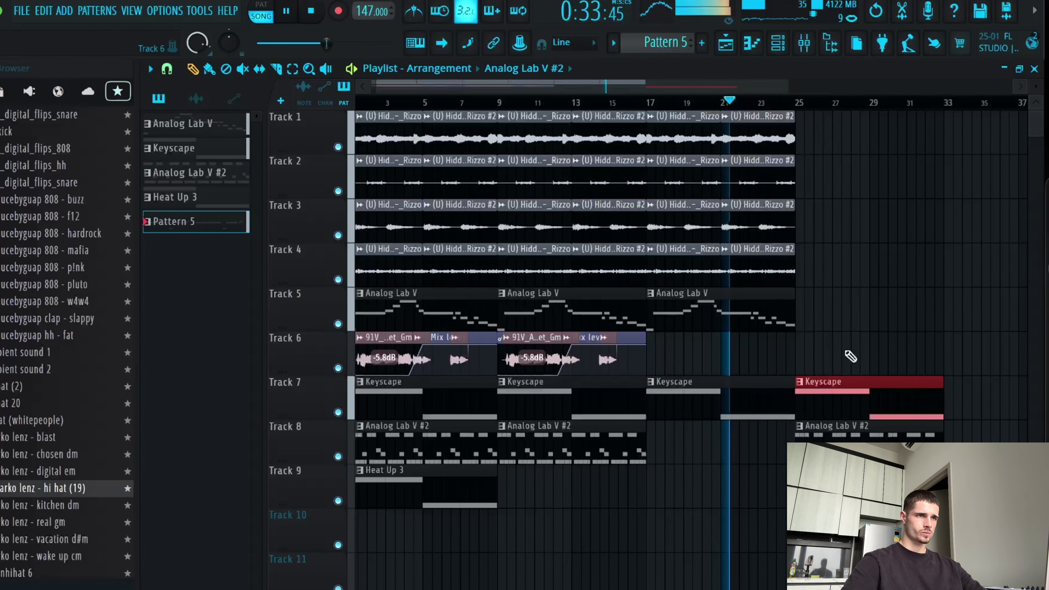
left_click_drag(849, 136, 690, 122)
key("ctrl+b")
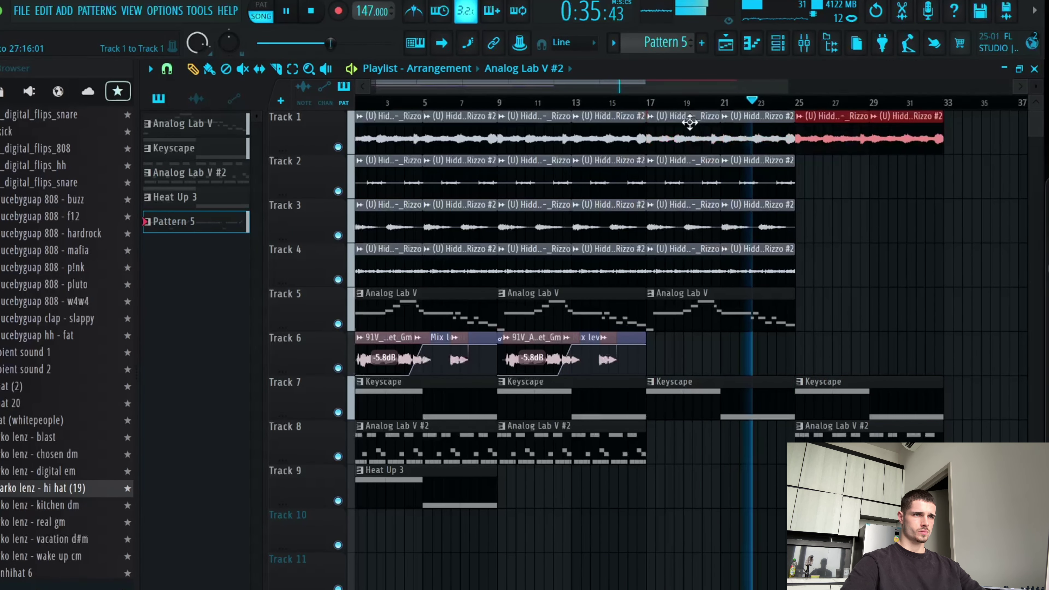
Step: Copy the Hidden clips on Tracks 1 to 4 to bars 33 and 41, and the vocal with its automation to bar 33
left_click_drag(768, 268, 886, 129)
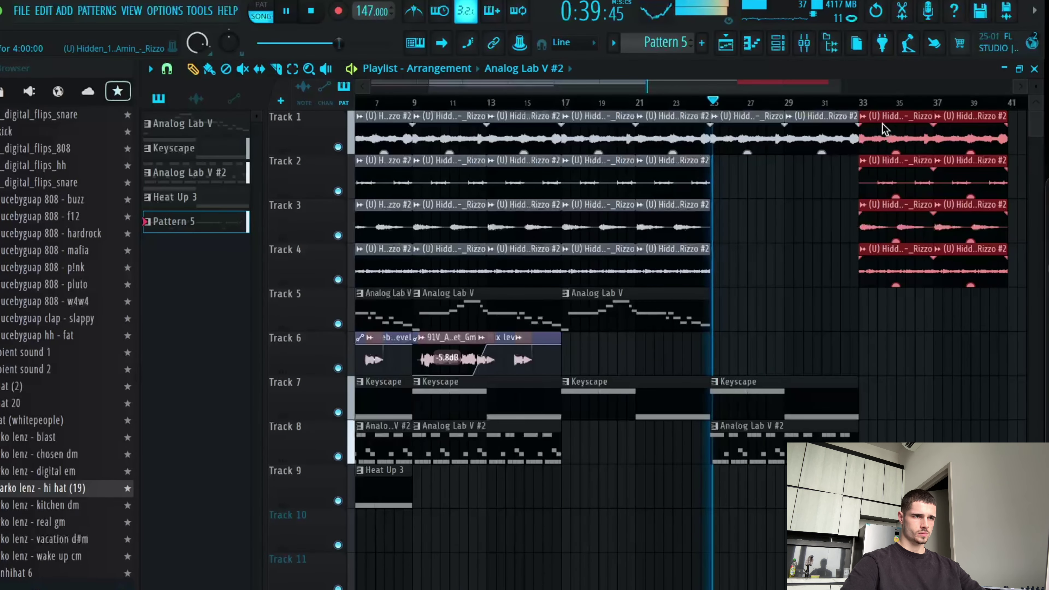
left_click_drag(838, 87, 979, 82)
left_click_drag(534, 365, 754, 338, "ctrl")
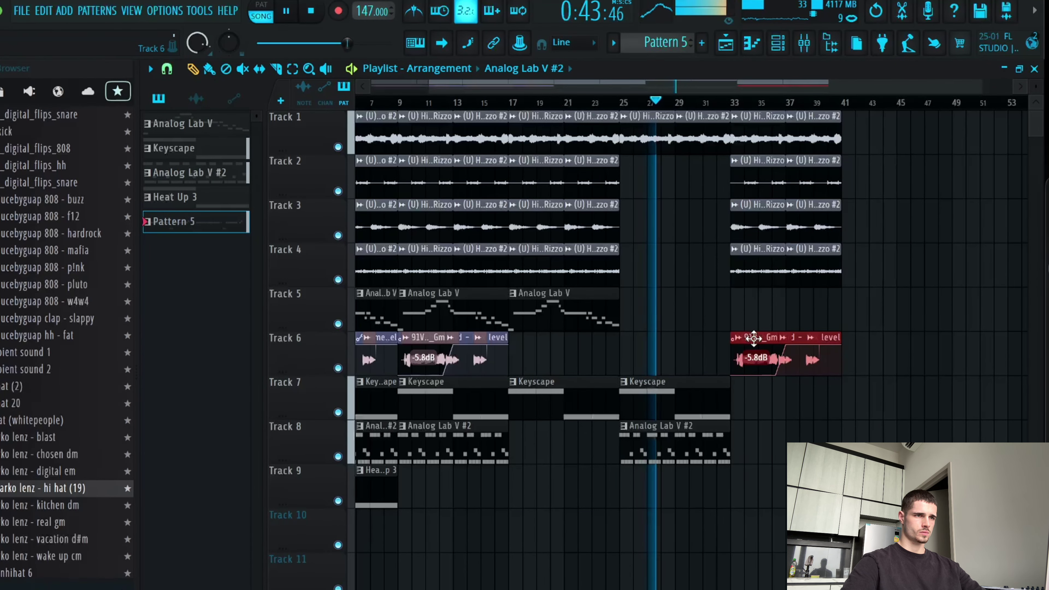
left_click_drag(934, 275, 739, 130, "ctrl")
key("ctrl+b")
left_click(697, 384, "ctrl")
key("ctrl+b")
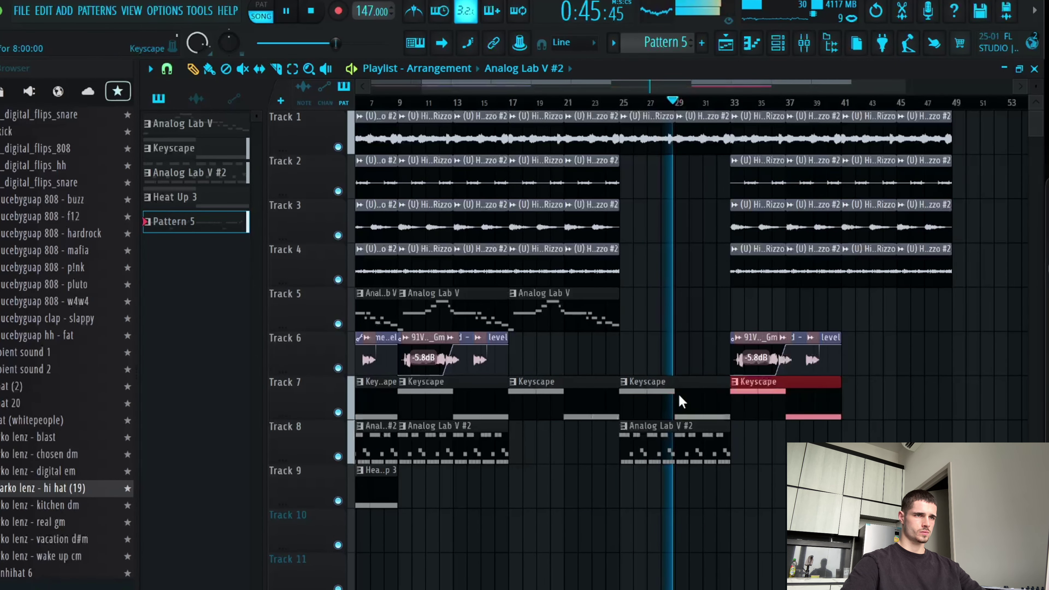
key("ctrl+b")
left_click(678, 434, "ctrl")
right_click(810, 421)
right_click(883, 411)
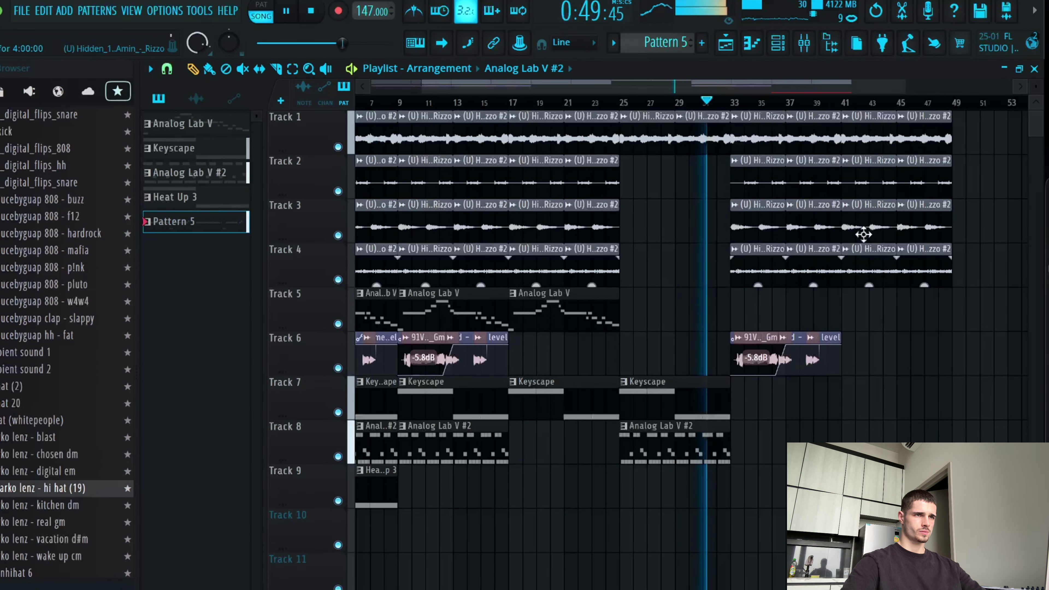
Step: Delete the Hidden sample clips on Track 4 between bars 33 and 41
left_click_drag(765, 91, 624, 100)
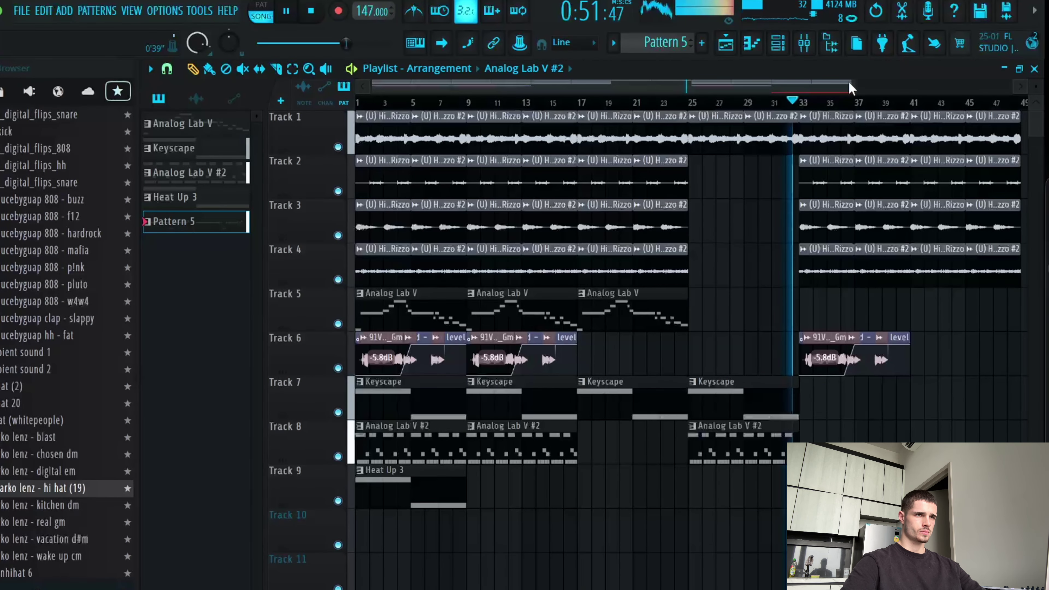
left_click_drag(851, 85, 984, 106)
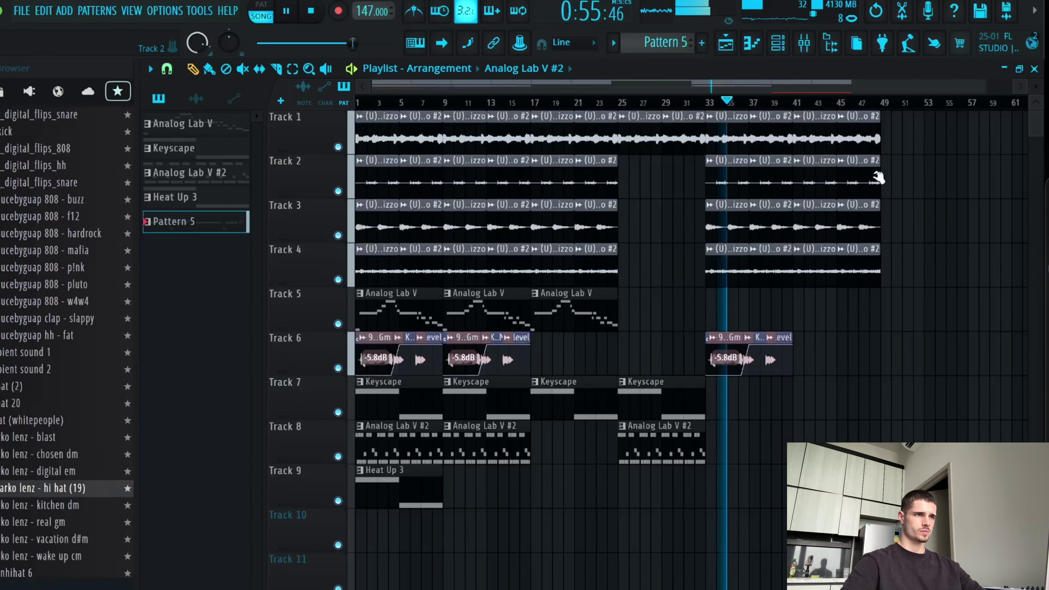
right_click(733, 263)
right_click(773, 273)
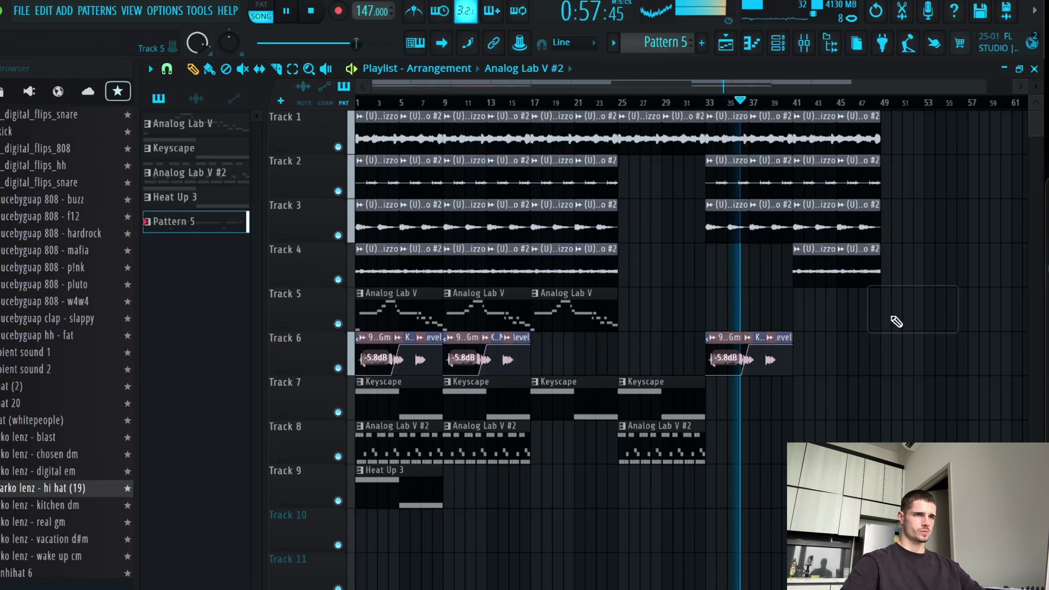
Step: Delete the Hidden sample clips on Track 2 between bars 33 and 41
right_click(730, 177)
right_click(777, 187)
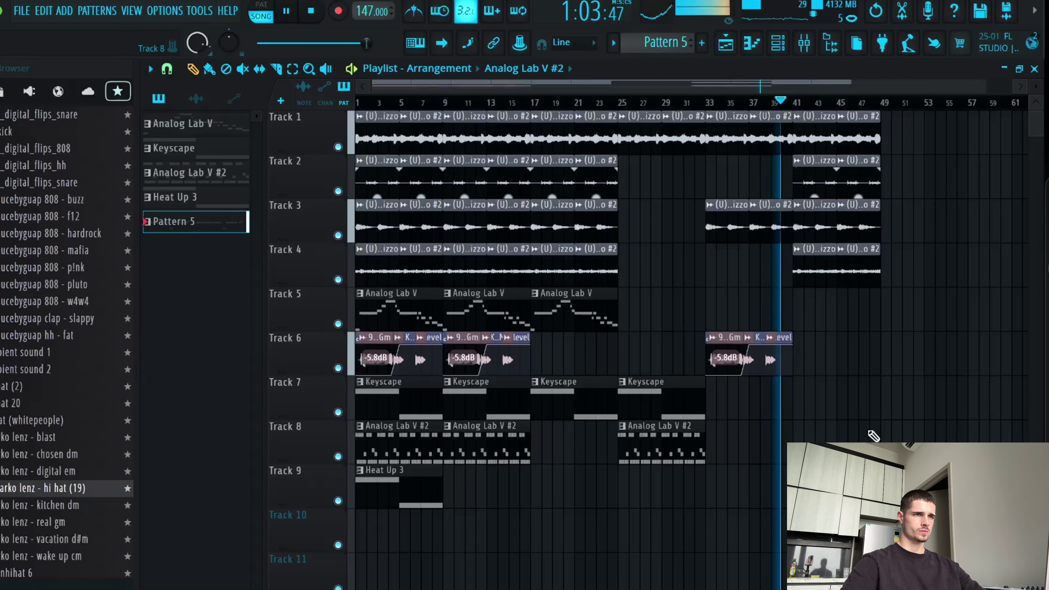
Step: Copy eight bars of every layer past the arrangement's end and stagger Tracks 1 to 4 at bars 53, 65, 77 and 89
left_click_drag(444, 533, 871, 211)
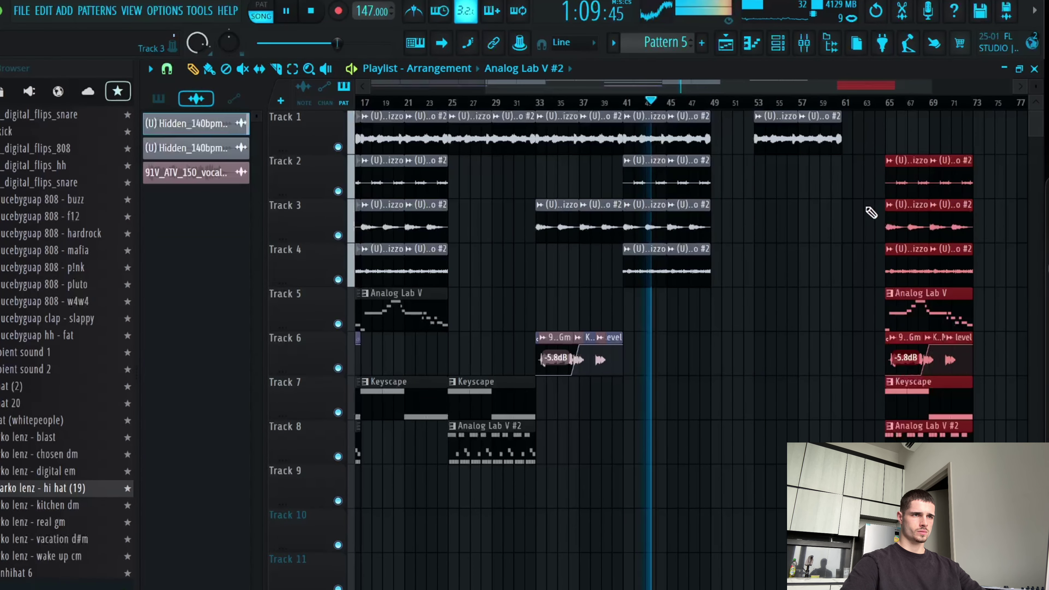
scroll(847, 232, "right", 5)
left_click_drag(697, 234, 1004, 517)
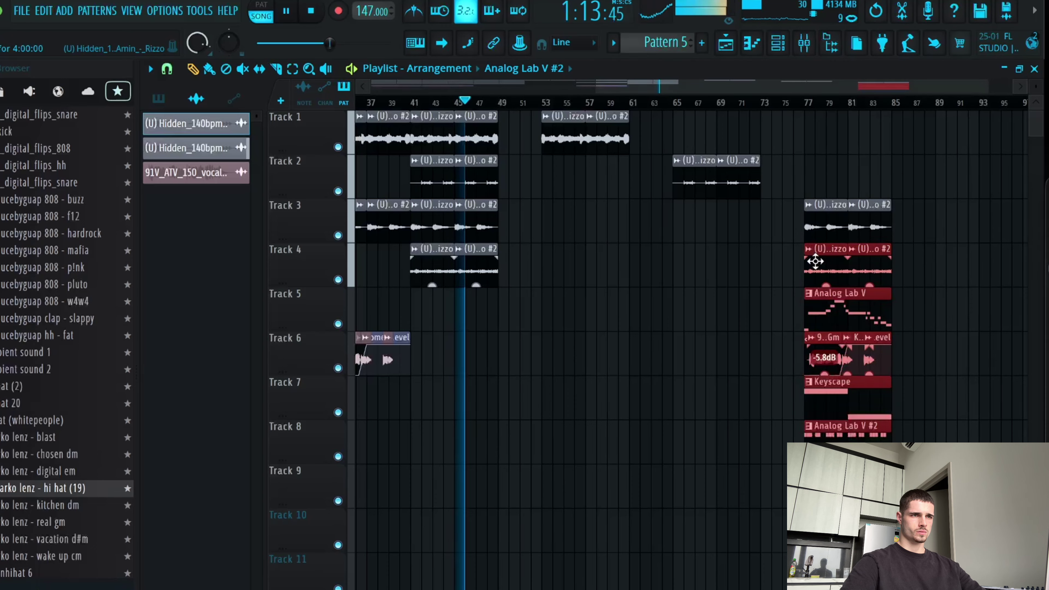
left_click_drag(815, 261, 947, 264)
Step: Place the Track 5 Analog Lab V clip alone at bar 101 and shift the clips on the tracks below it further along the timeline
scroll(885, 413, "right", 5)
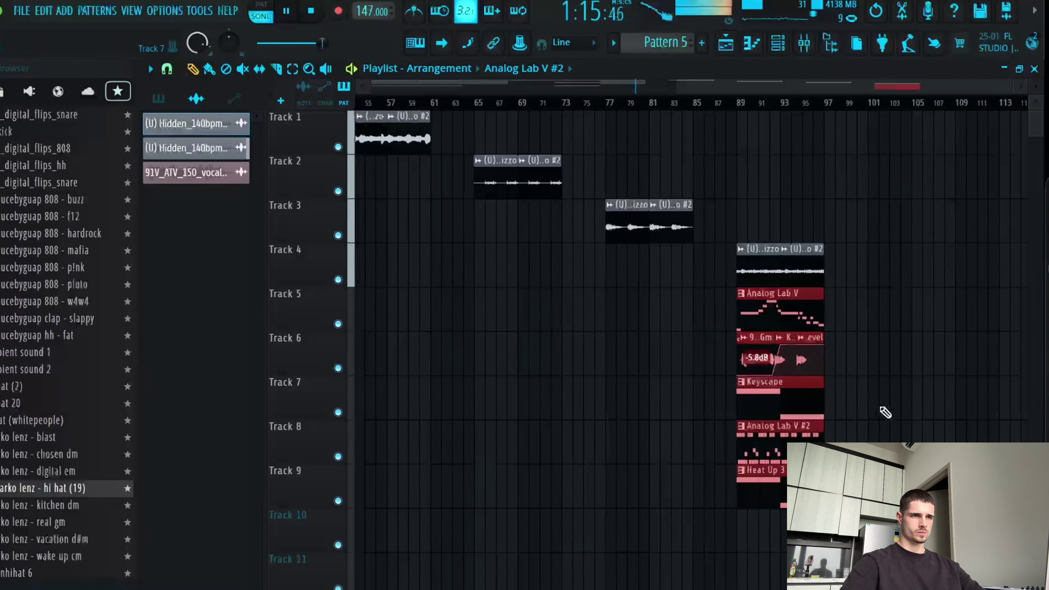
left_click_drag(792, 316, 920, 325)
left_click_drag(840, 349, 1045, 587)
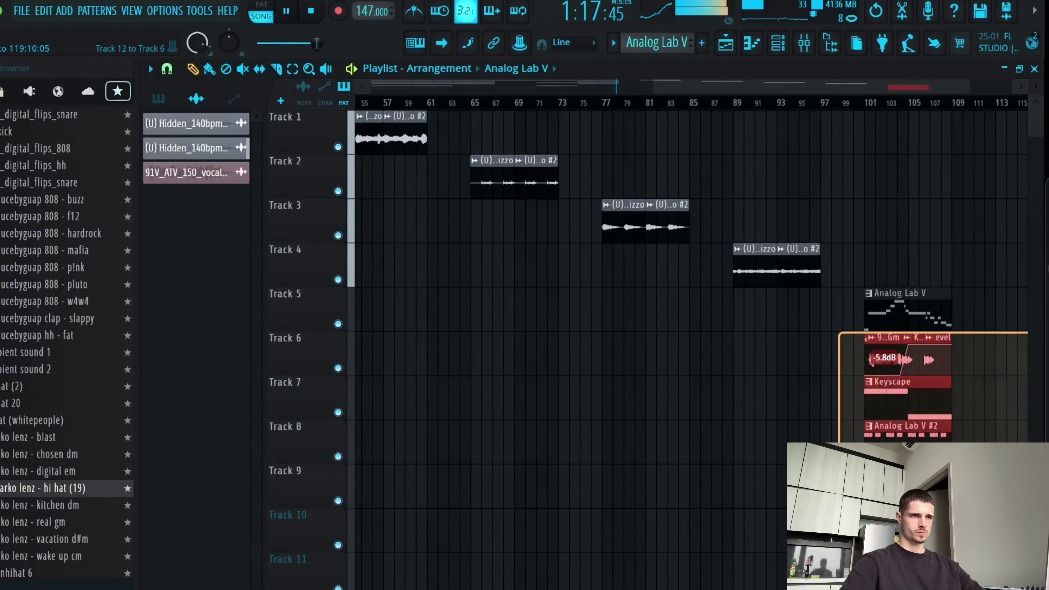
left_click_drag(826, 382, 979, 383)
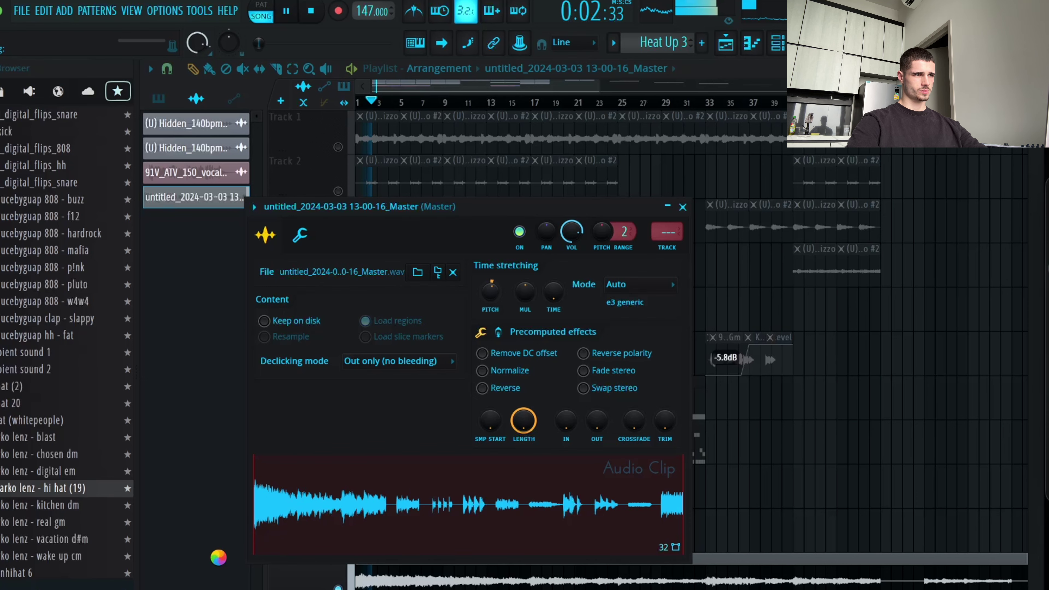
Step: Close the rendered master clip's settings and check the notes of the Analog Lab V #2 pattern
key("Escape")
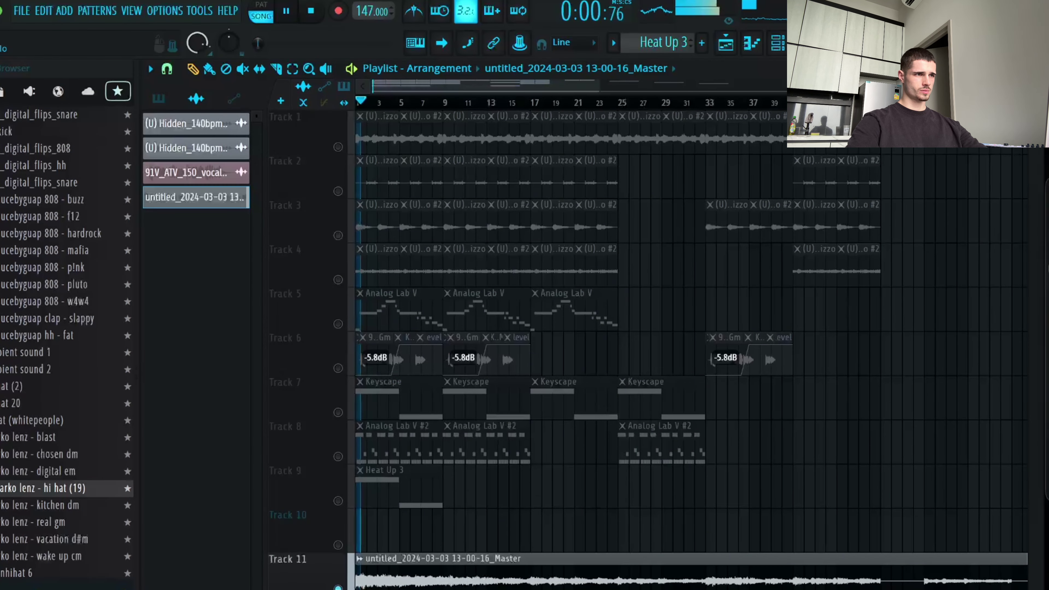
double_click(378, 460)
key("Escape")
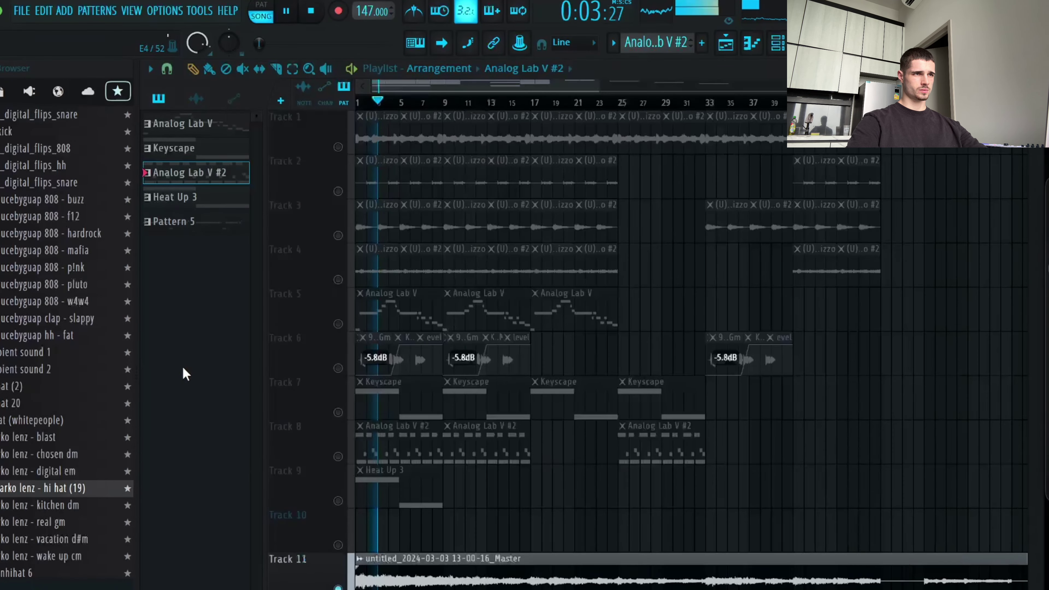
Step: Transpose the digital_flips_808 notes in Pattern 5 up one semitone and return to the playlist
key("F7")
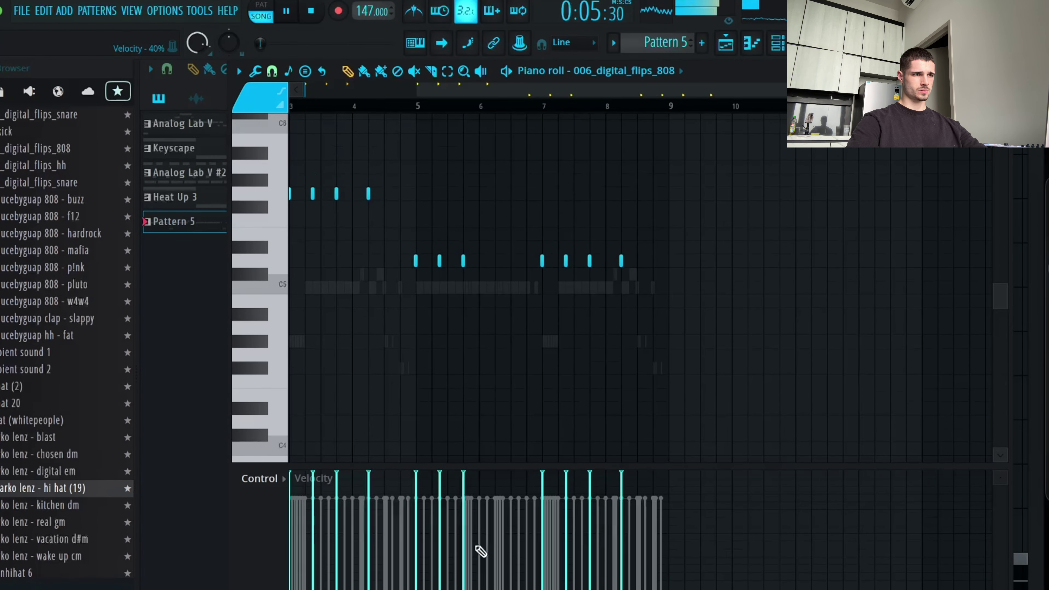
key("Up")
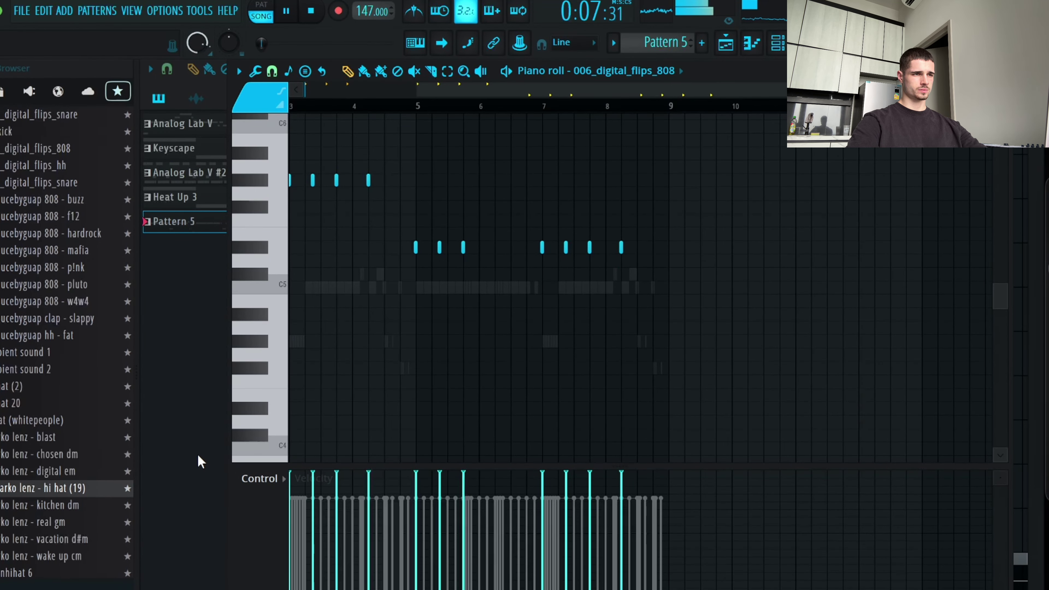
key("Escape")
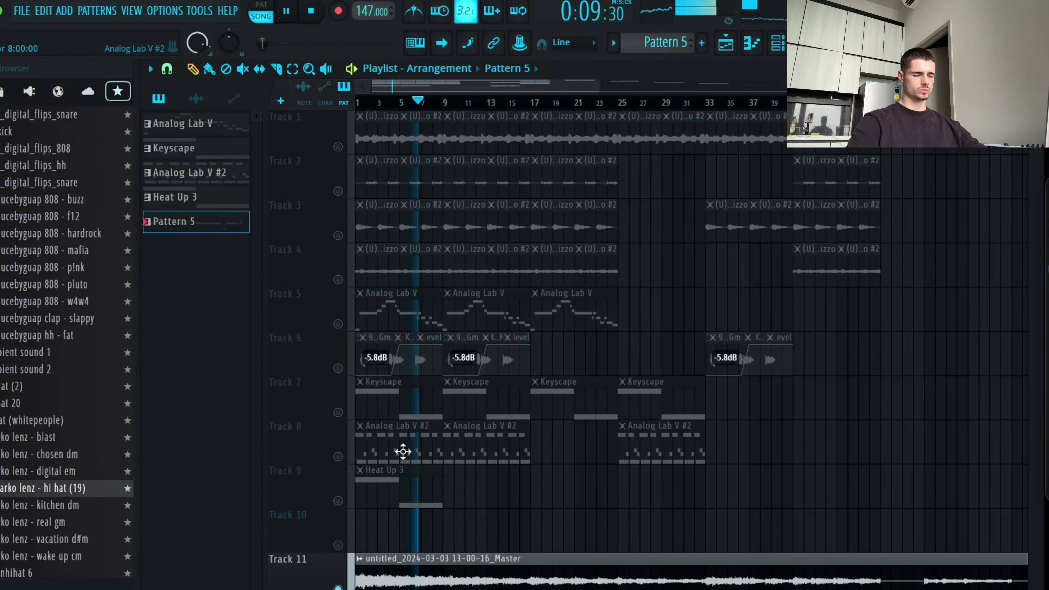
scroll(543, 438, "down", 4)
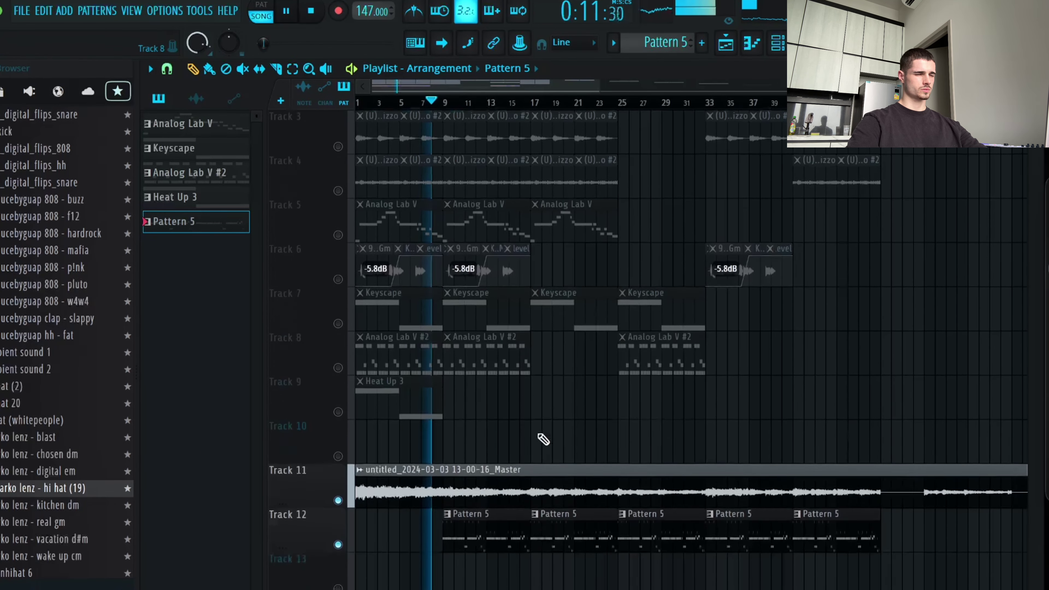